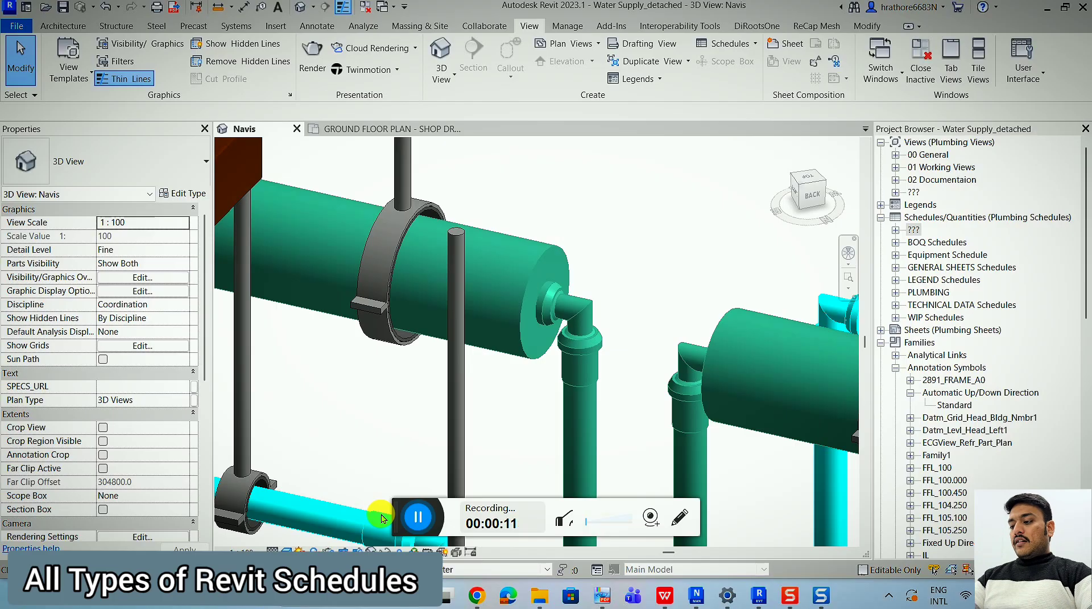
Examine the water supply piping model in the Navis 3D view, from the full network down to the heater area.
left_click_drag(400, 516, 34, 607)
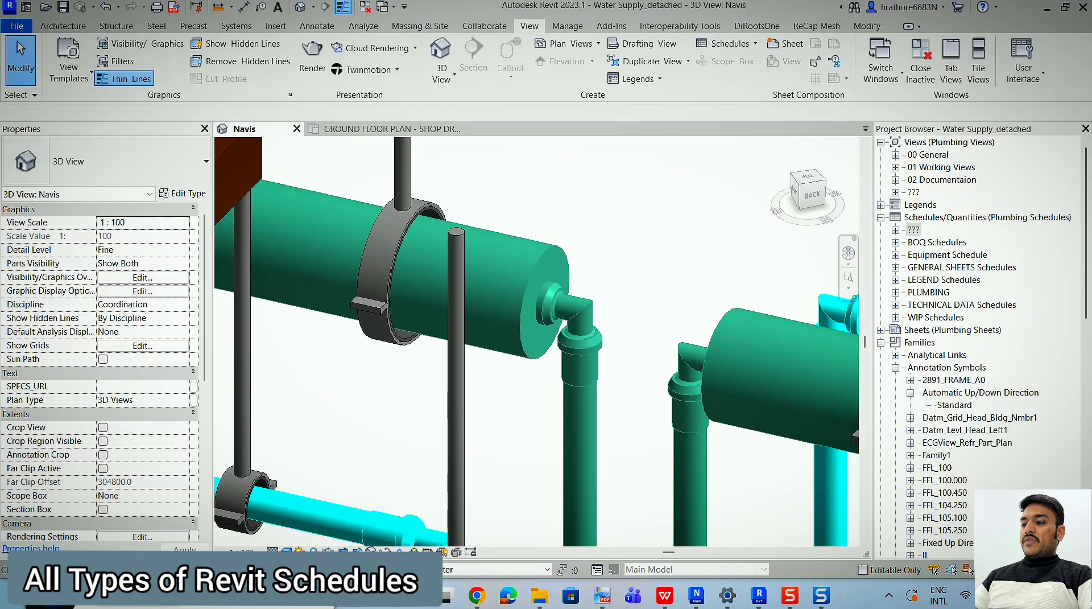
scroll(541, 237, "down", 10)
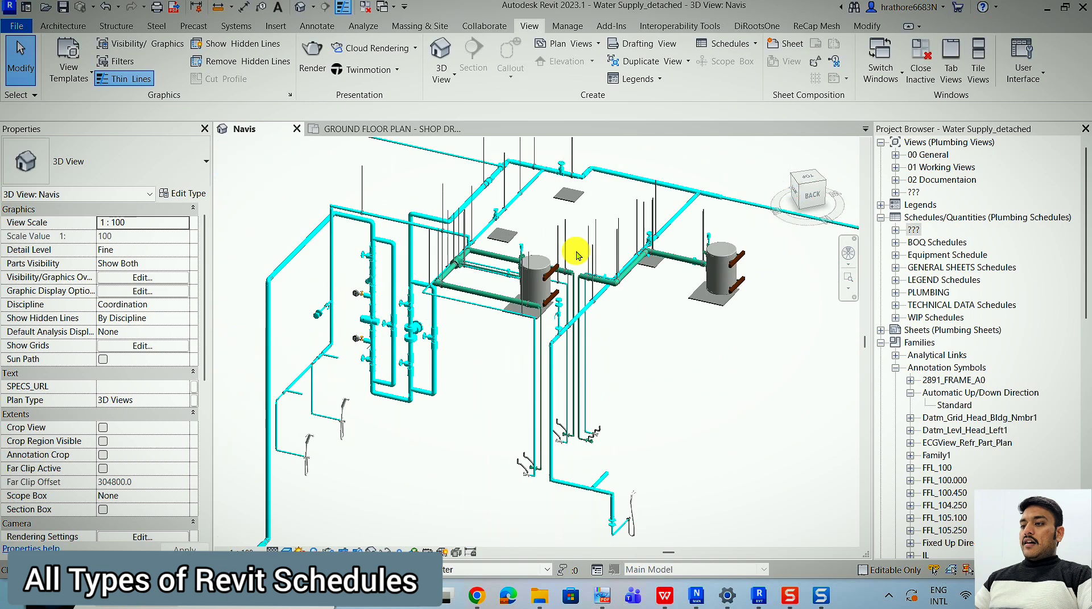
scroll(482, 290, "down", 5)
scroll(612, 187, "up", 2)
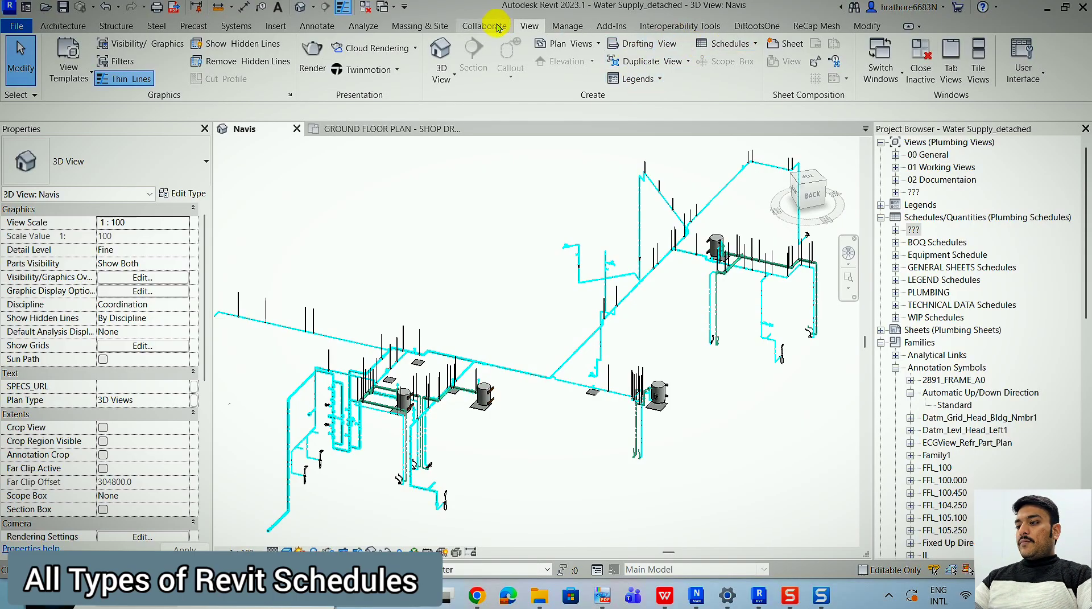
scroll(566, 196, "down", 1)
scroll(395, 373, "up", 2)
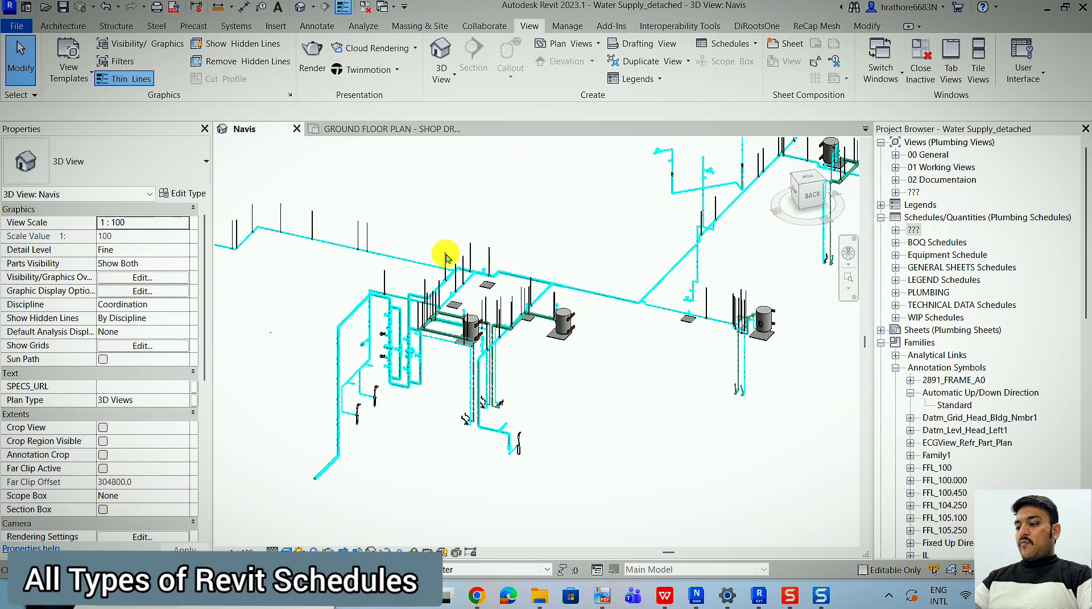
scroll(316, 300, "up", 2)
scroll(580, 166, "up", 2)
scroll(365, 203, "down", 2)
scroll(504, 324, "up", 3)
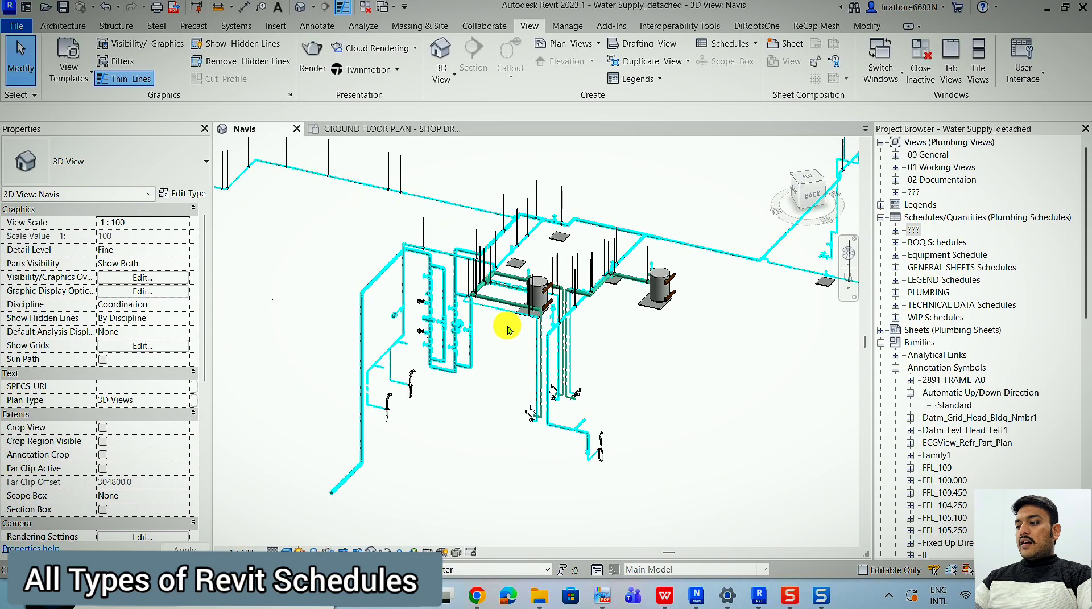
scroll(507, 335, "down", 1)
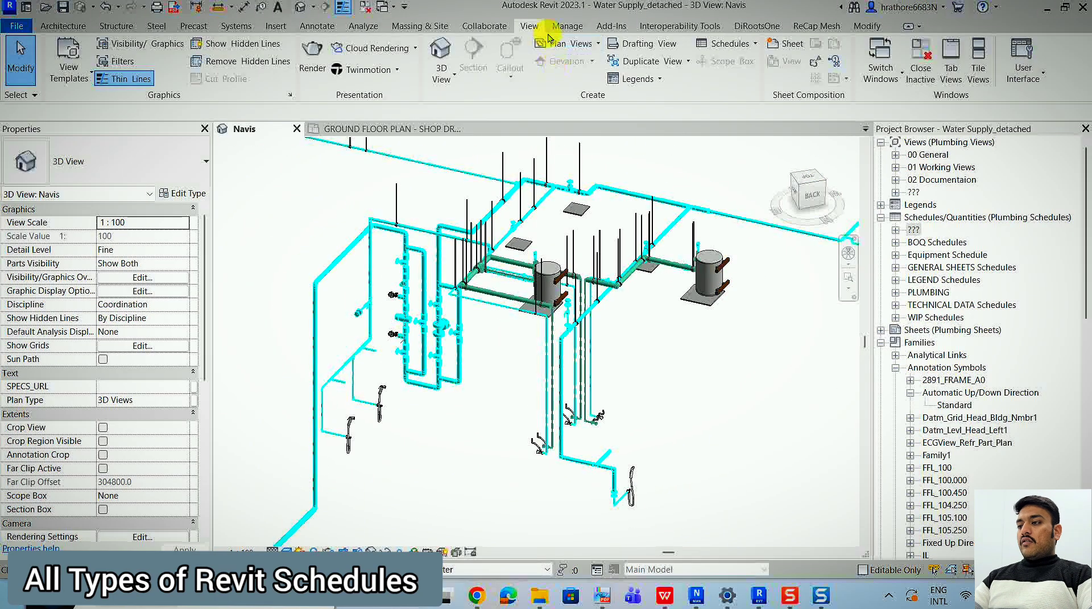
Review the schedule types available for creation, from Schedule/Quantities to View List.
left_click(746, 48)
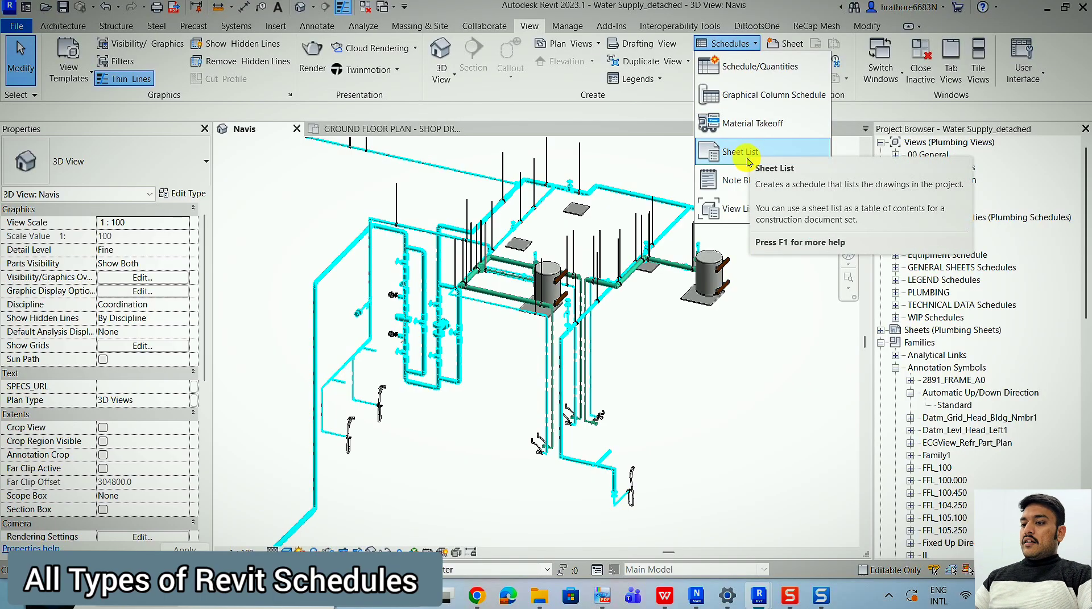
key("Escape")
key("Escape")
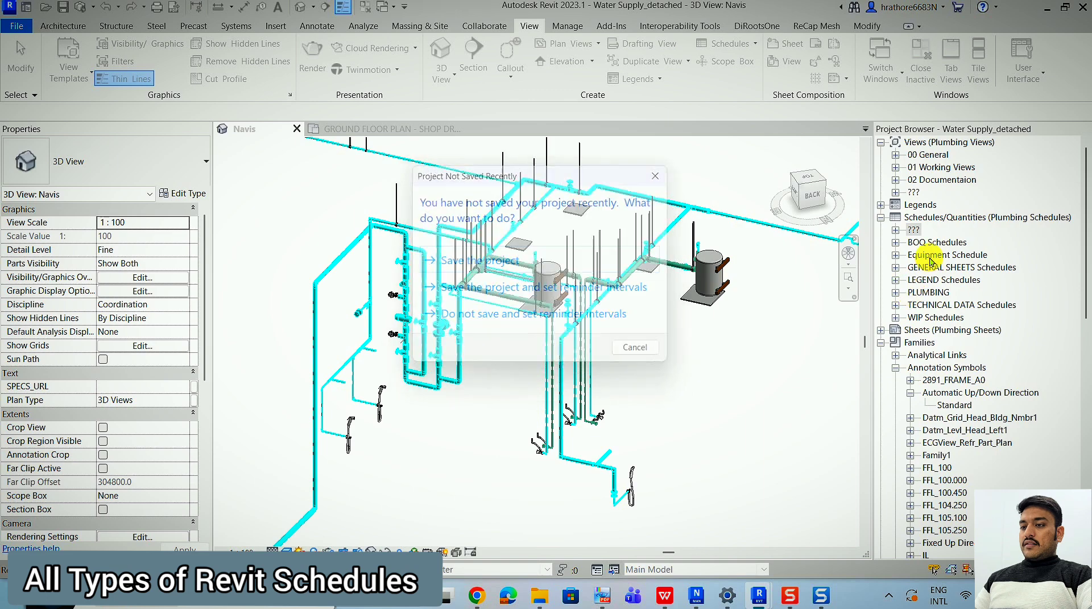
Collapse the Schedules/Quantities and Families branches in the project browser and review the new-schedule options offered for Schedules/Quantities.
left_click(882, 218)
left_click(882, 242)
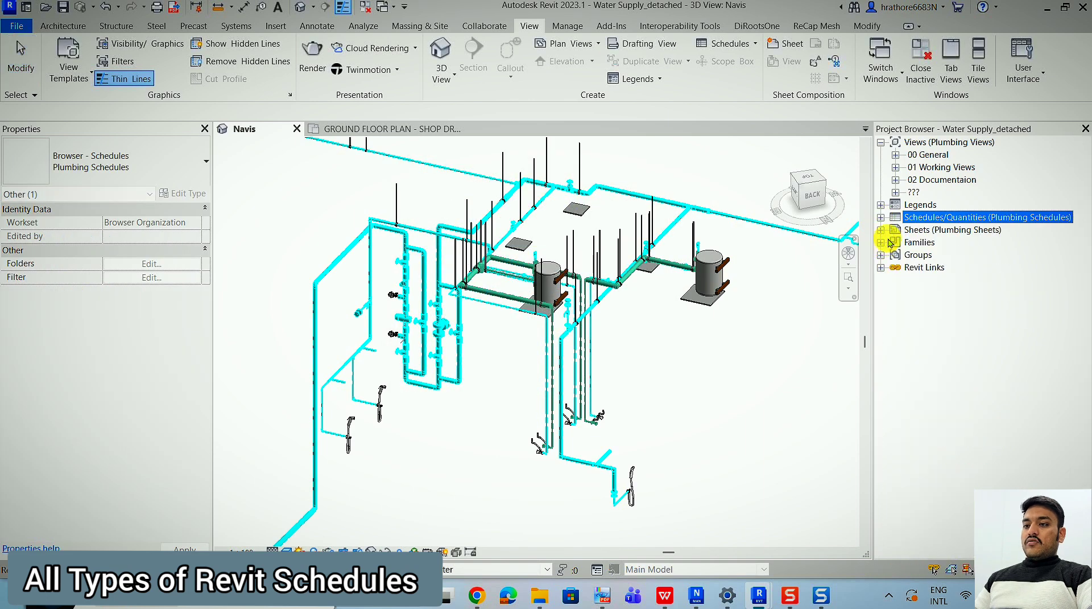
right_click(934, 217)
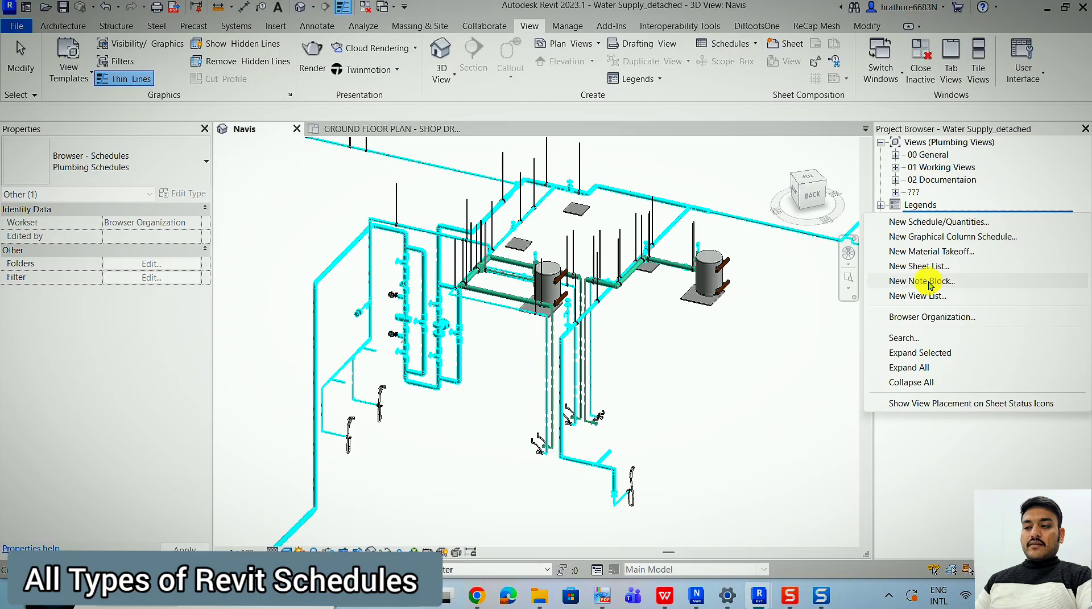
left_click(788, 322)
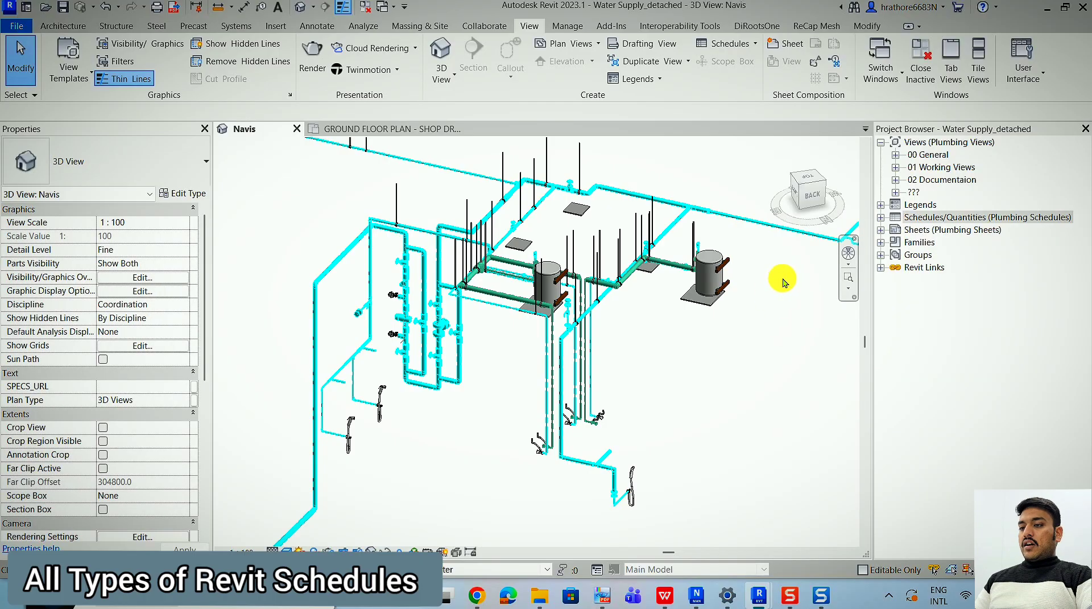
left_click(938, 217)
right_click(938, 218)
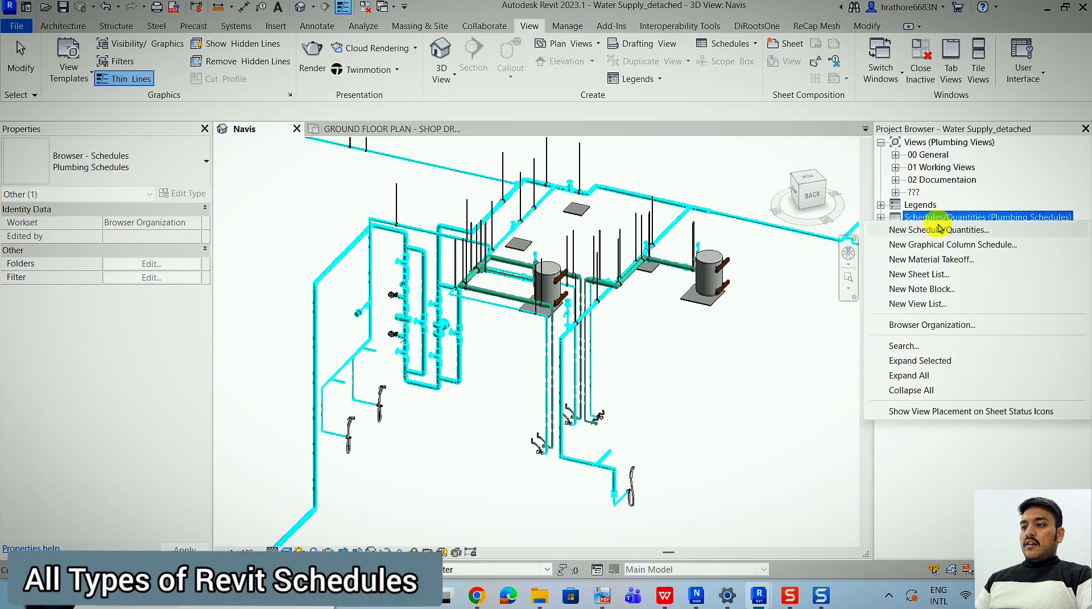
key("Escape")
left_click(753, 43)
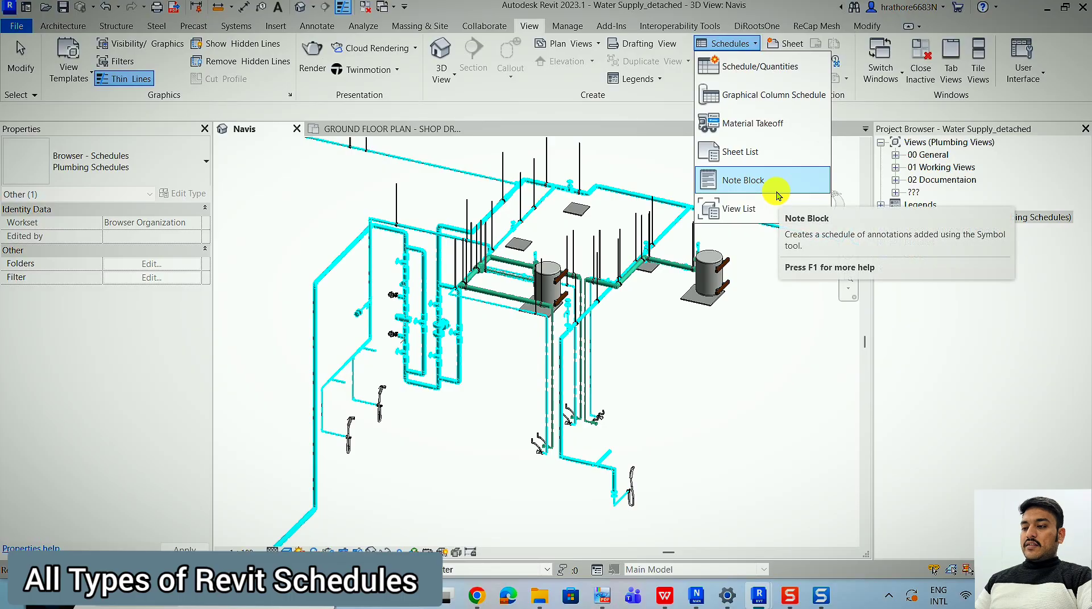
left_click(781, 74)
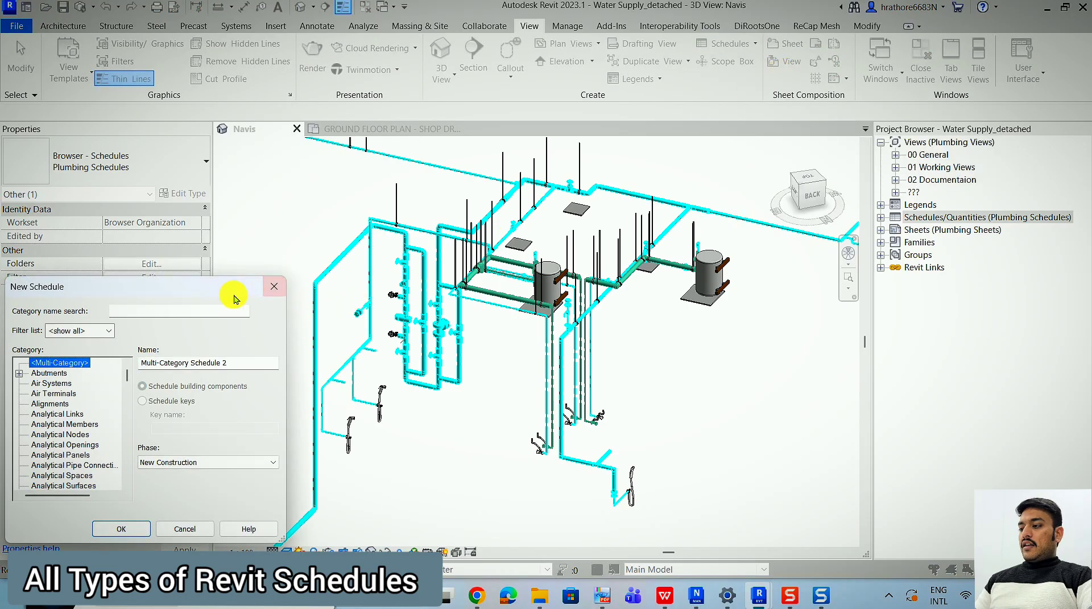
left_click_drag(234, 298, 841, 208)
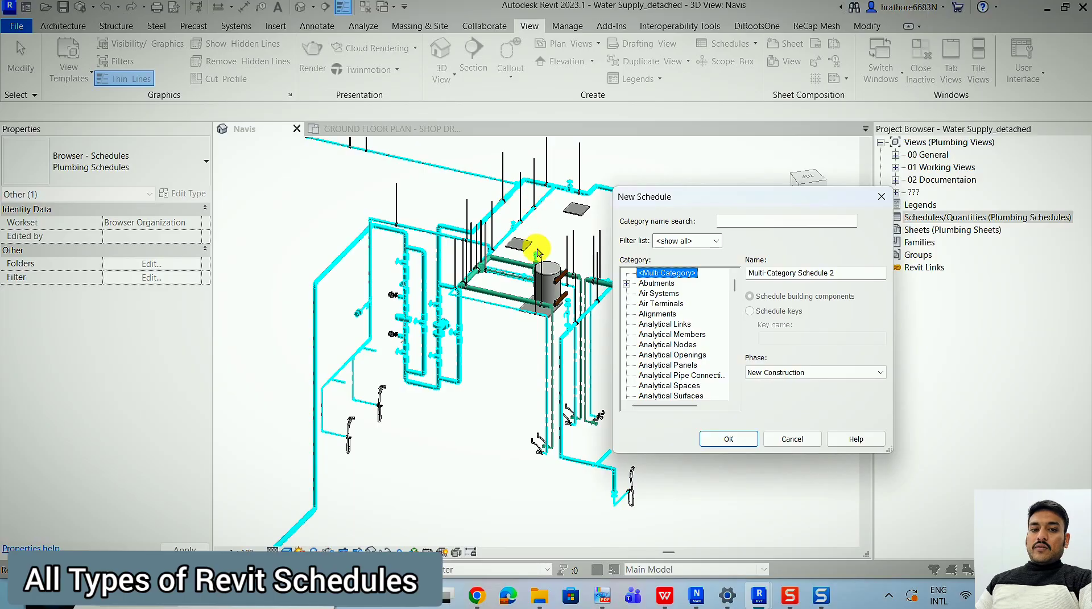
key("Escape")
Inspect the properties of the cyan HDPE pipe bend beside the corner of the green insulated pipe.
scroll(489, 285, "up", 4)
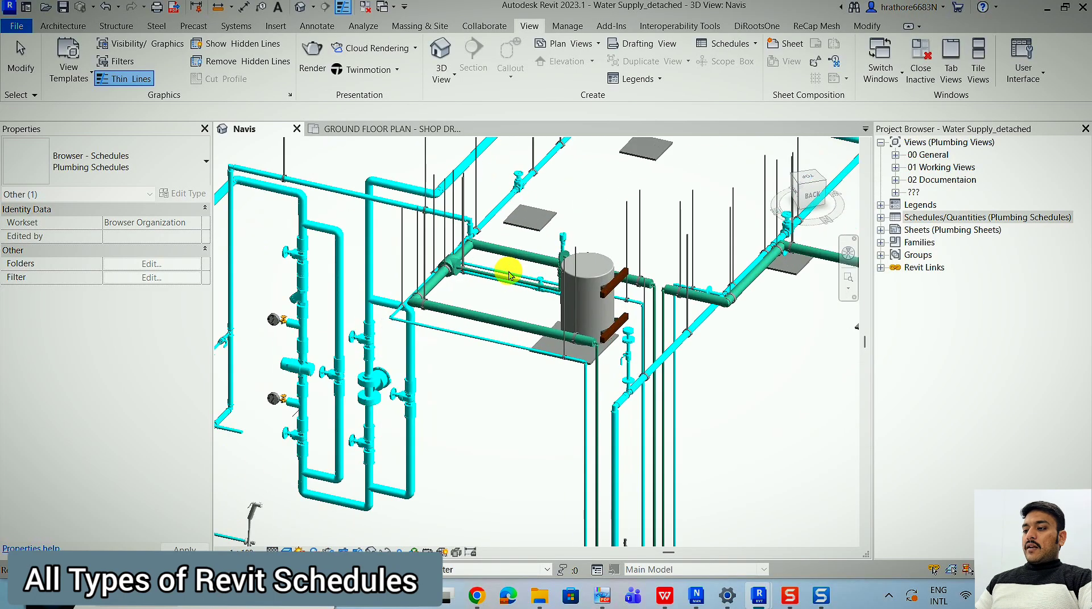
left_click(475, 322)
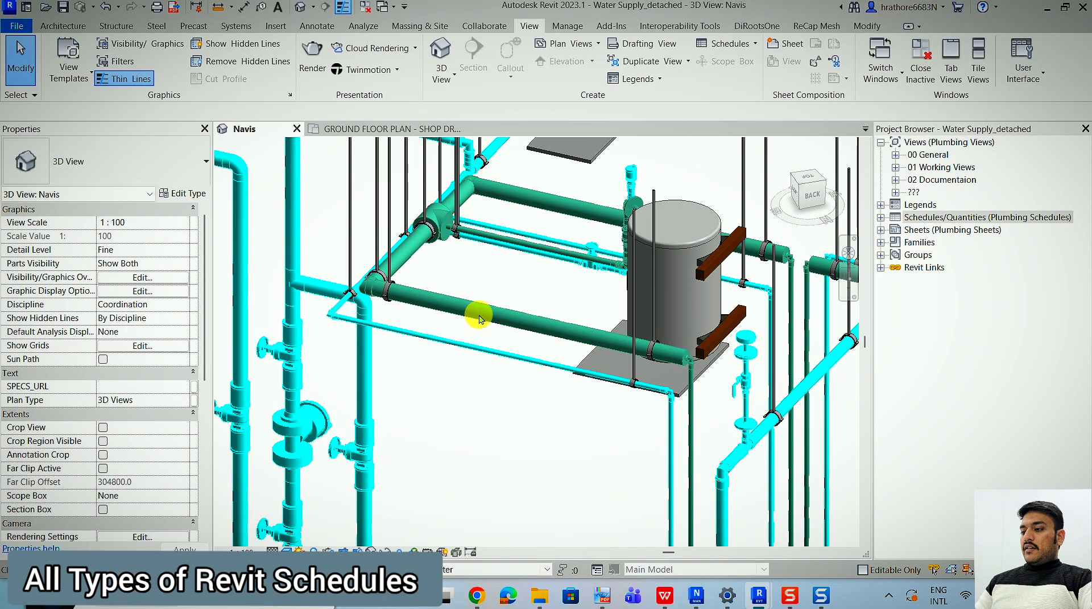
scroll(491, 314, "down", 5)
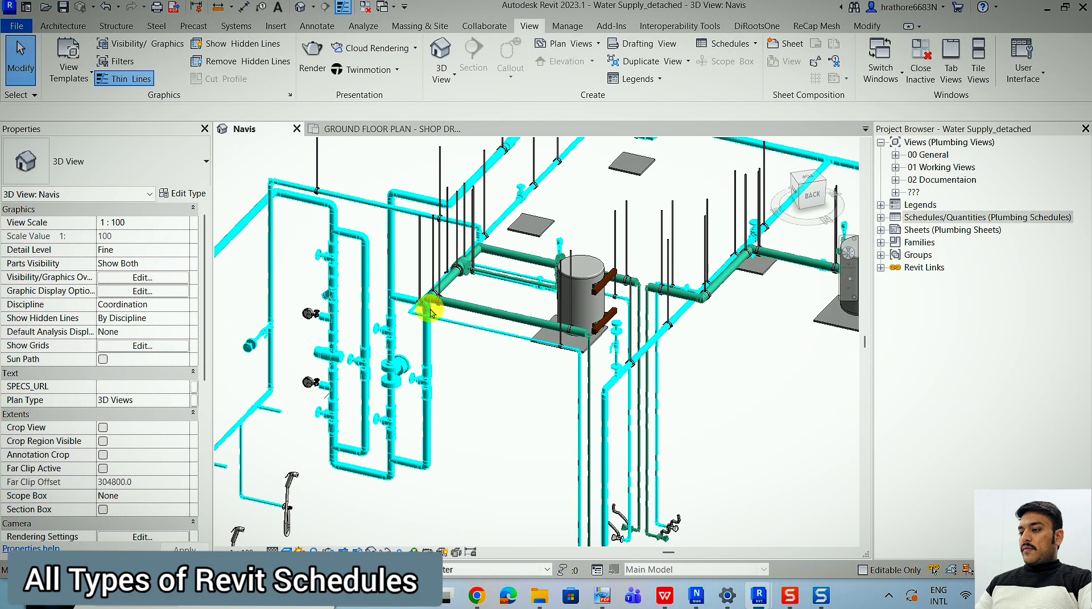
scroll(431, 306, "up", 4)
scroll(431, 306, "up", 3)
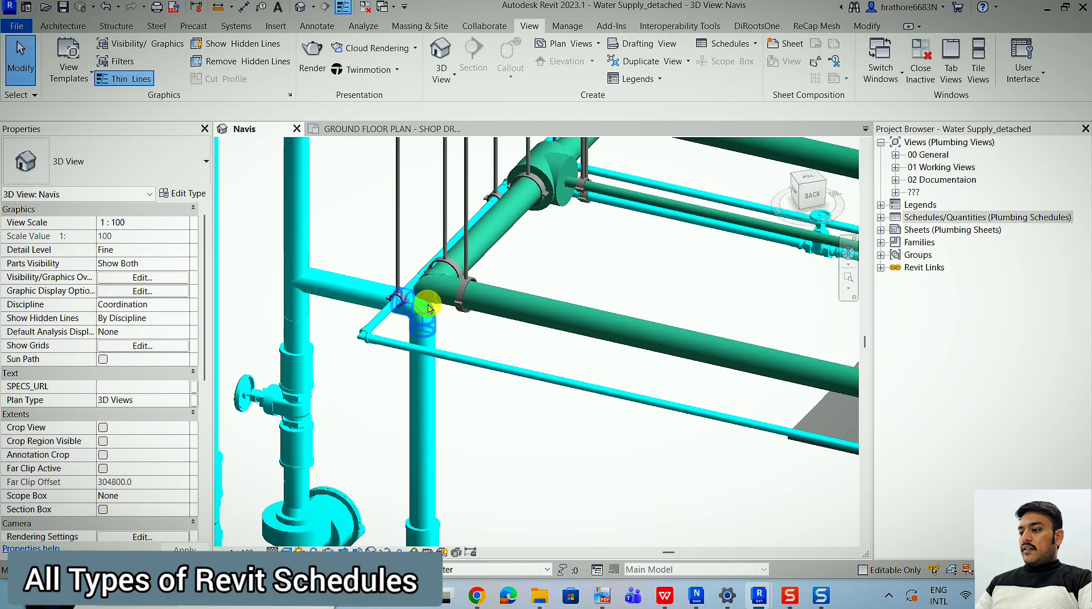
left_click(423, 307)
scroll(626, 243, "down", 5)
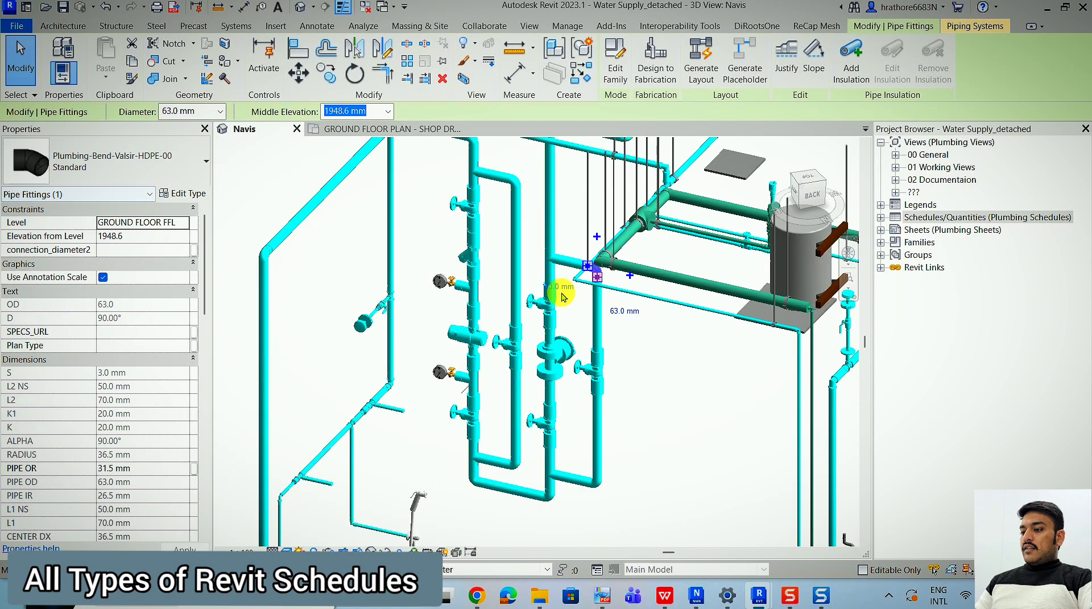
scroll(529, 321, "up", 3)
key("Escape")
Inspect the properties of the 2" gate valve on the vertical loop of the valve assembly.
left_click(507, 352)
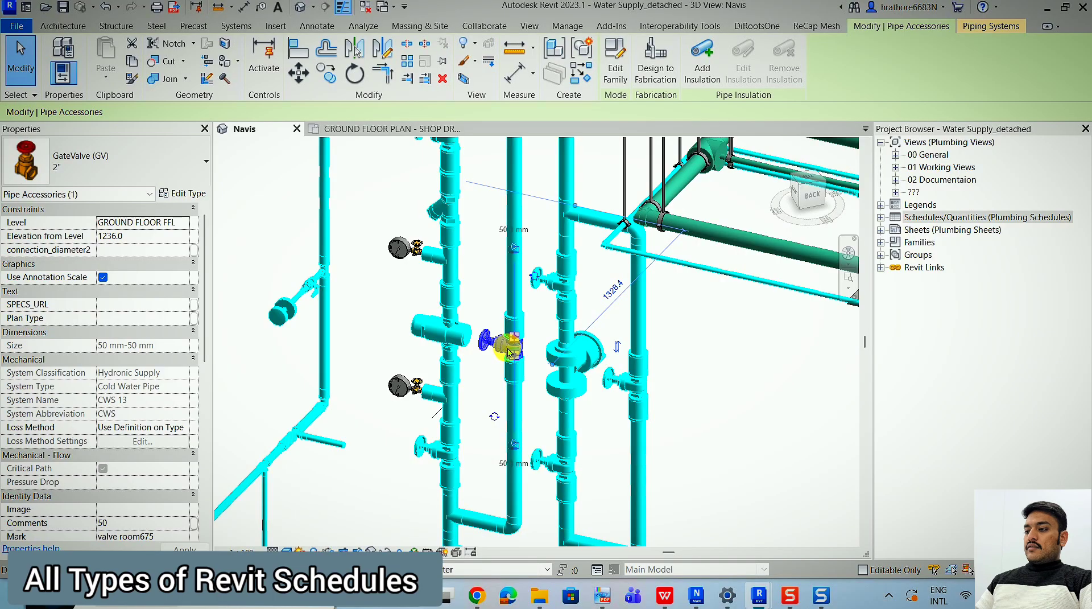
scroll(452, 233, "down", 1)
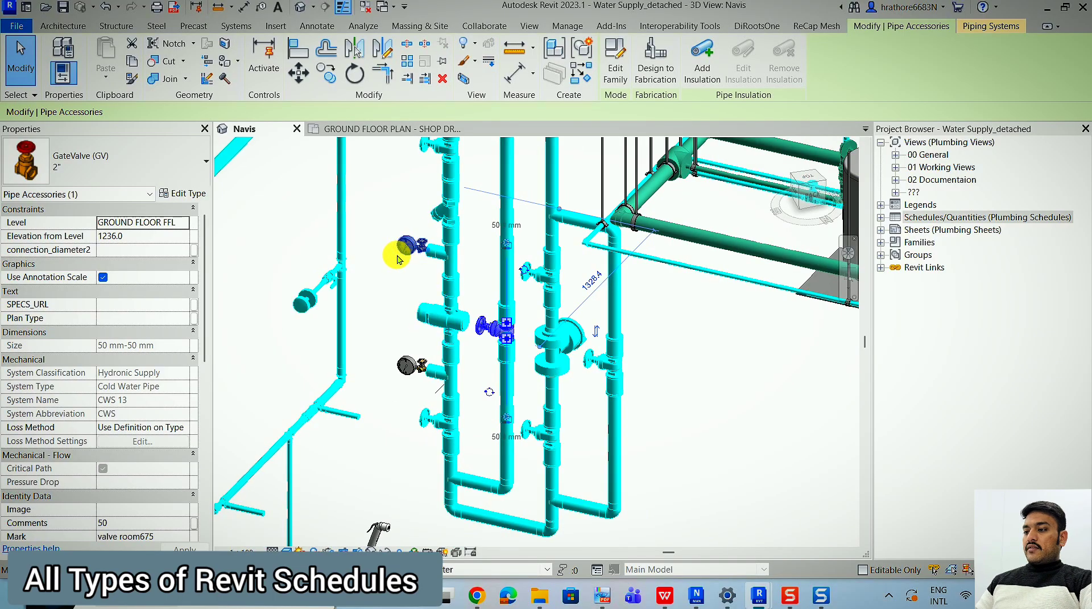
scroll(398, 258, "down", 3)
key("Escape")
Inspect the properties of the EWH_VP10 water heater between the green pipes, and clear the selection.
scroll(568, 242, "up", 3)
left_click(575, 239)
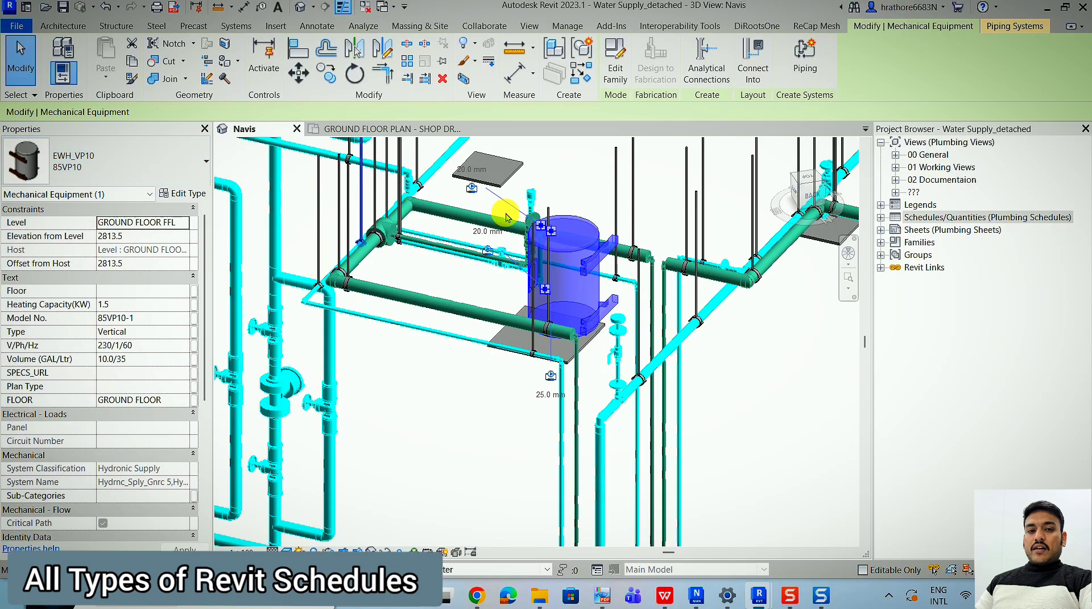
scroll(512, 233, "down", 5)
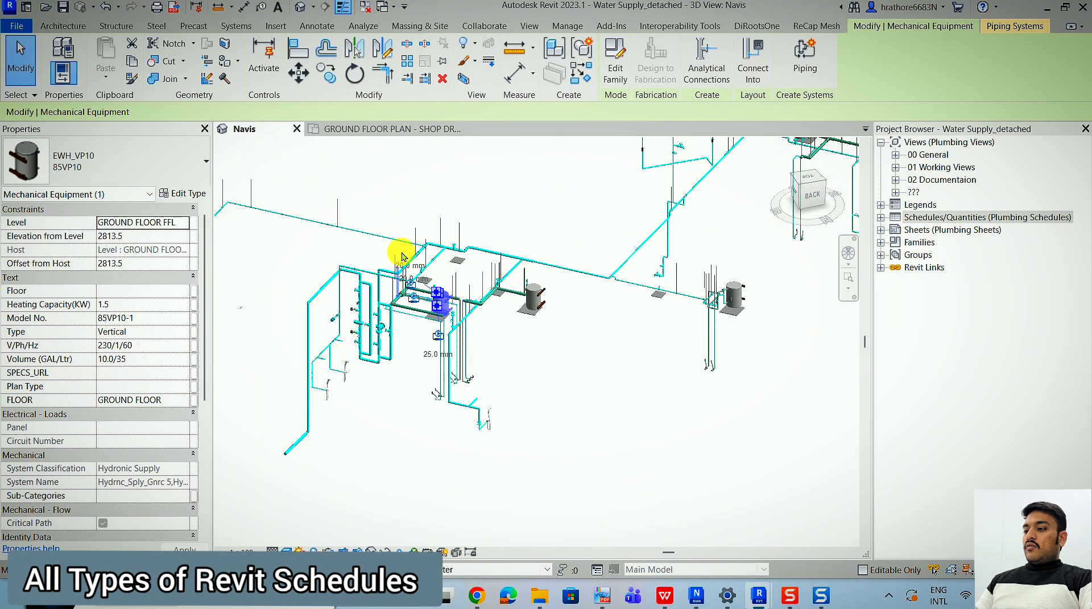
scroll(595, 413, "down", 4)
scroll(472, 468, "up", 5)
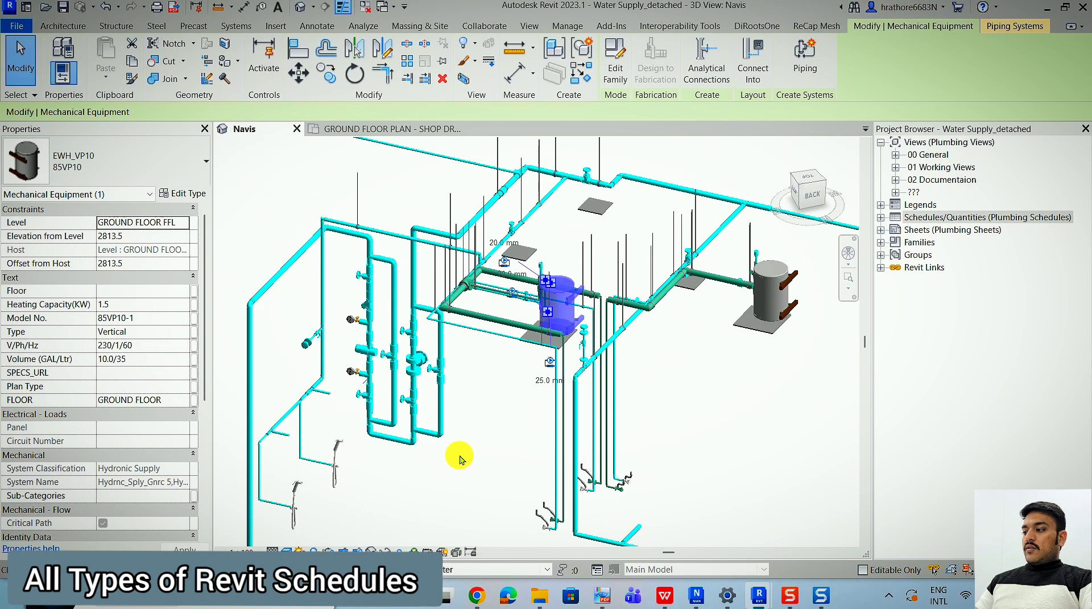
left_click(707, 333)
Create a new building-component schedule for the Mechanical Equipment category with the New Construction phase.
left_click(732, 45)
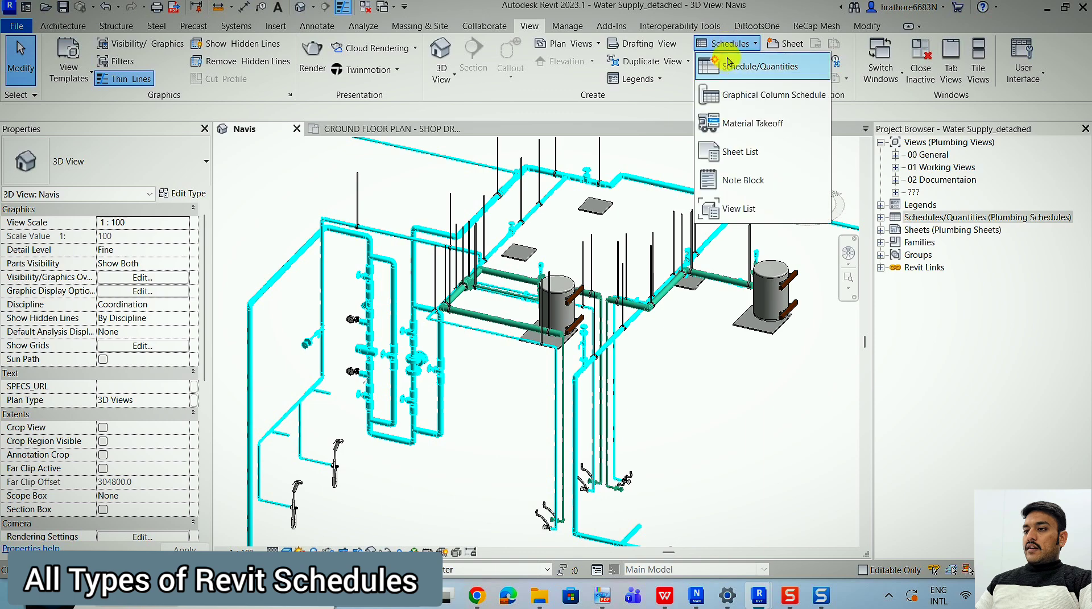
left_click(732, 68)
left_click(654, 334)
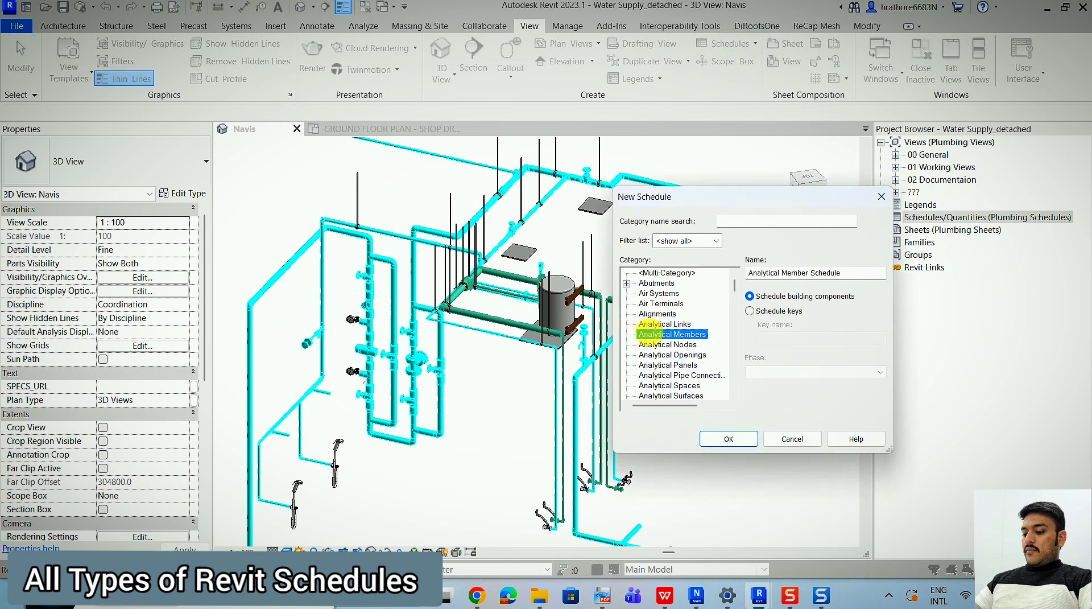
key("m")
scroll(652, 337, "down", 1)
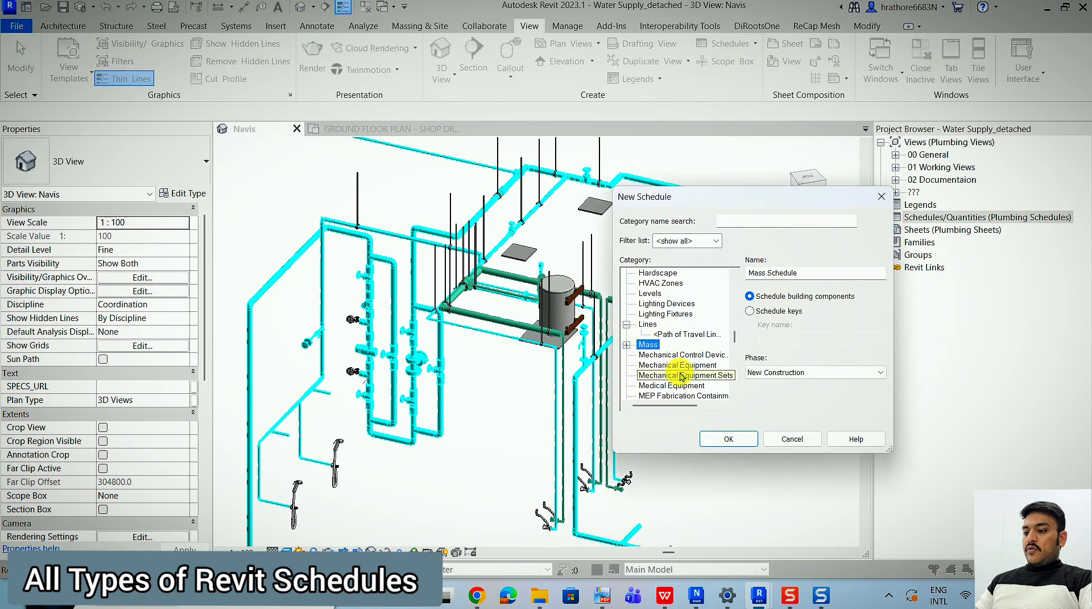
left_click(688, 365)
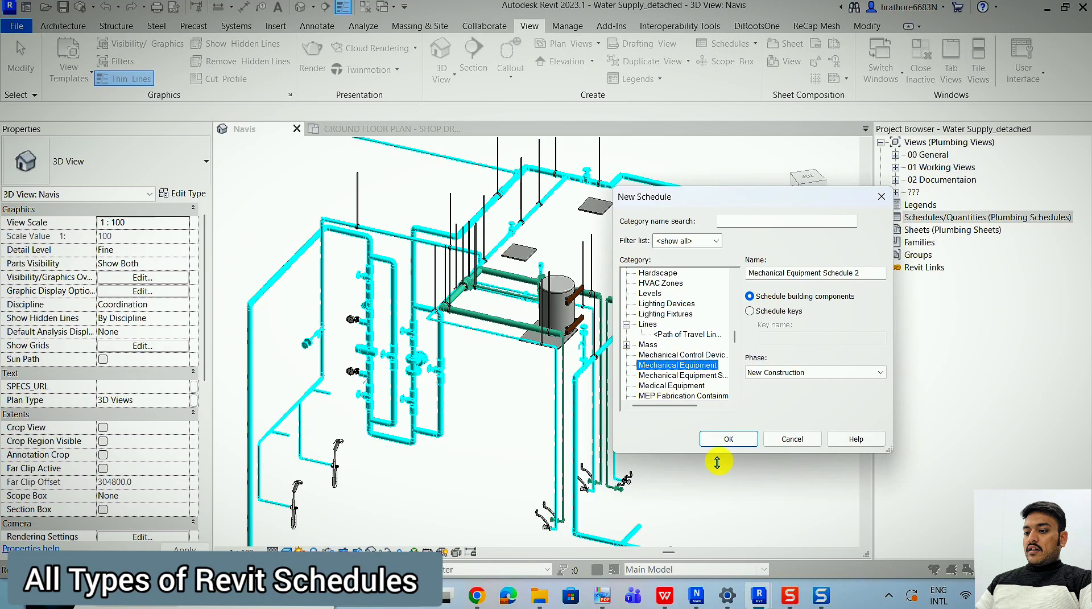
left_click(732, 437)
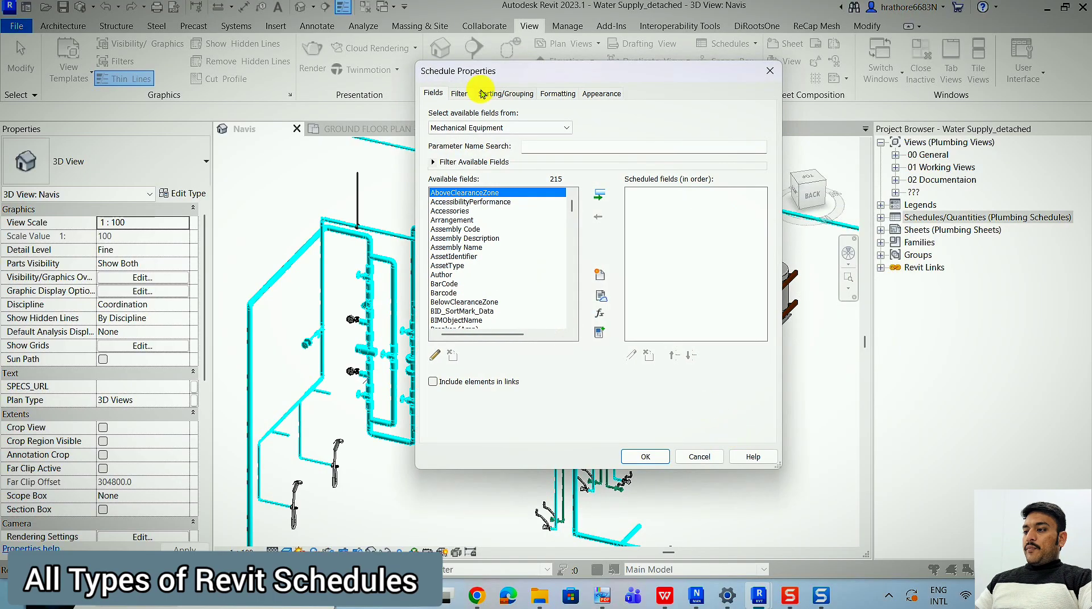
Add the Family and Family and Type fields to the mechanical equipment schedule.
left_click_drag(516, 75, 701, 90)
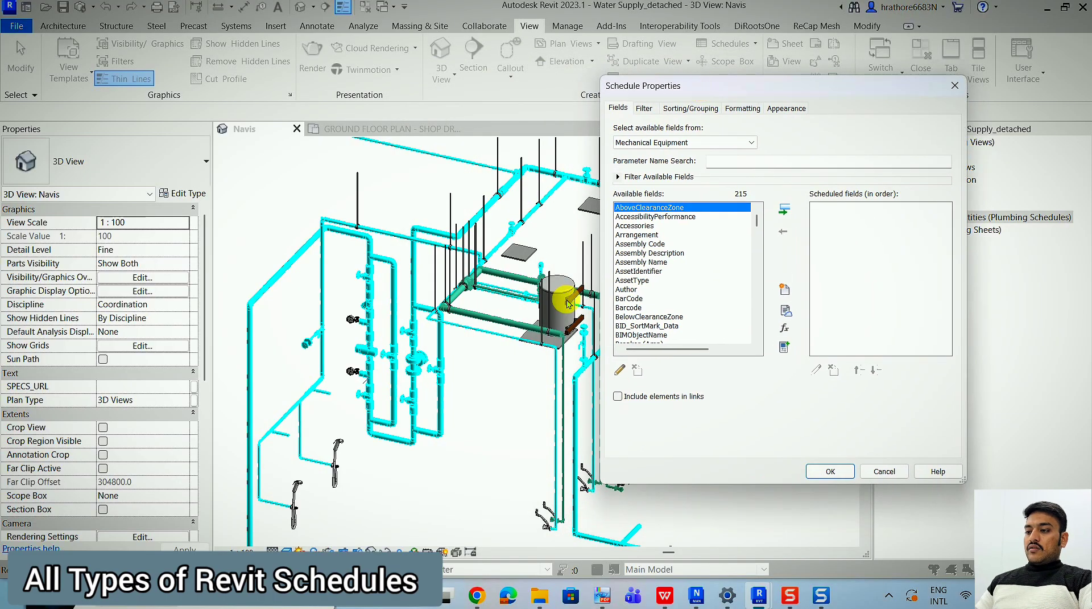
left_click(696, 271)
key("f")
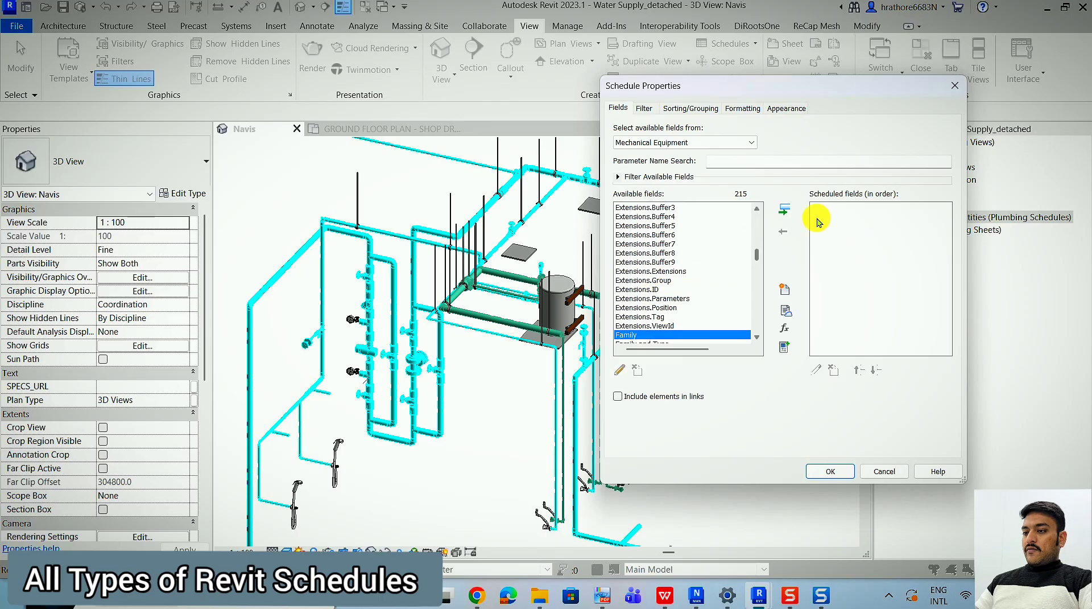
left_click(785, 208)
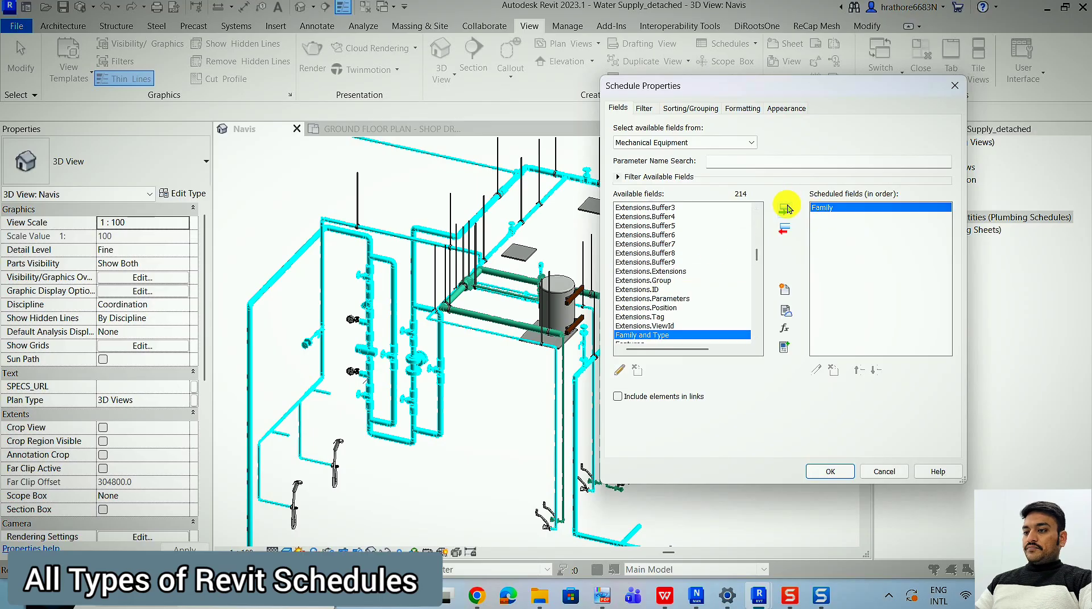
left_click(787, 208)
Add the Features, Finish, FLOOR, Floor, Flow (GPM) and FlowRate fields to the schedule.
scroll(680, 293, "down", 2)
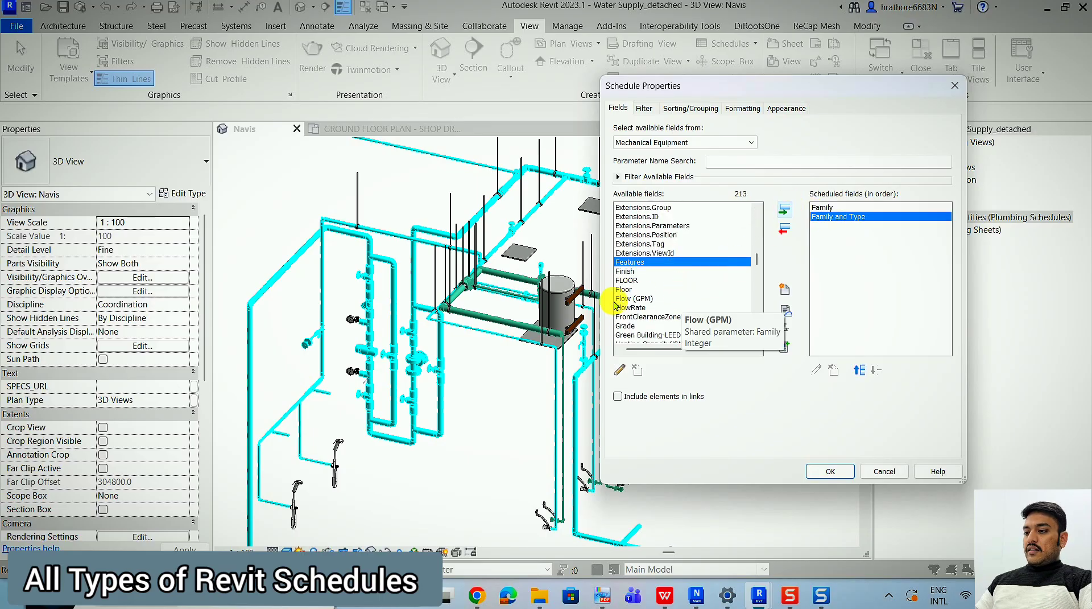
left_click(620, 307, "shift")
left_click(785, 211)
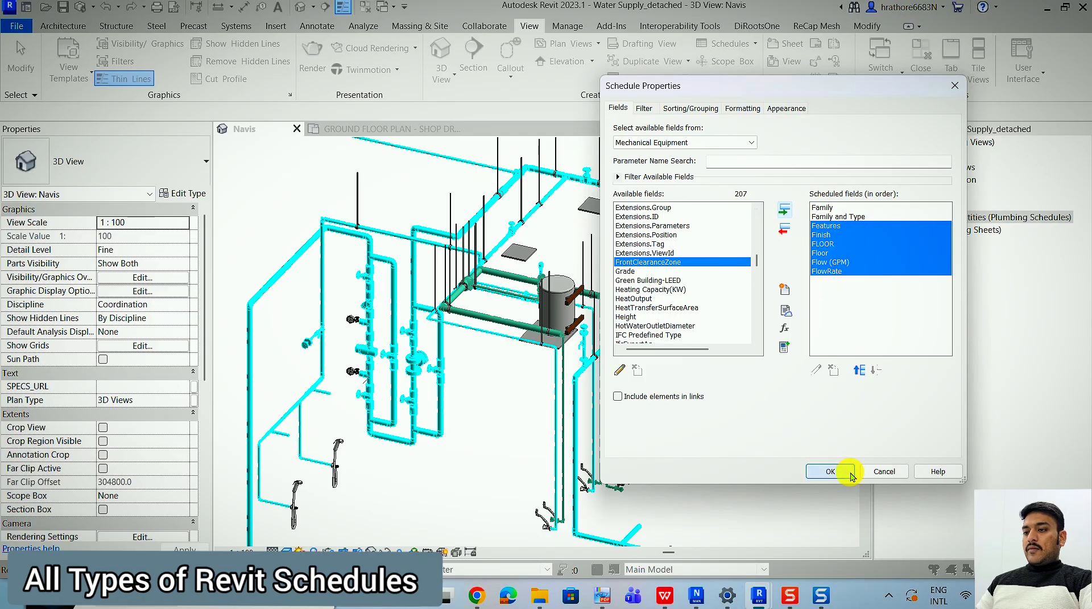
Create the schedule with the chosen fields and widen its Family and Family and Type columns to fit their text.
left_click(832, 472)
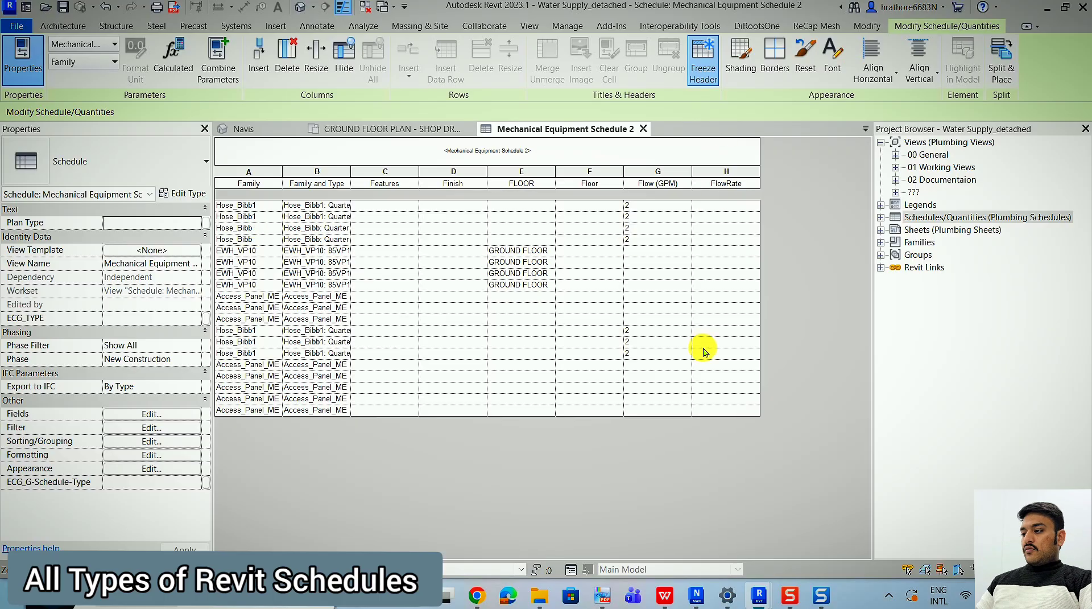
left_click_drag(283, 174, 346, 179)
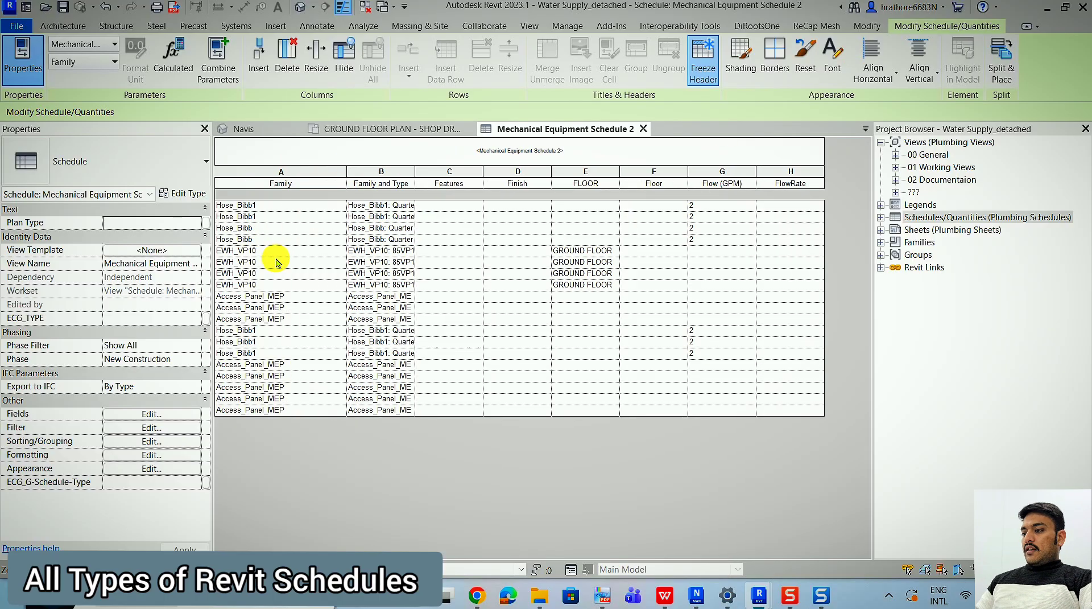
left_click_drag(415, 177, 531, 187)
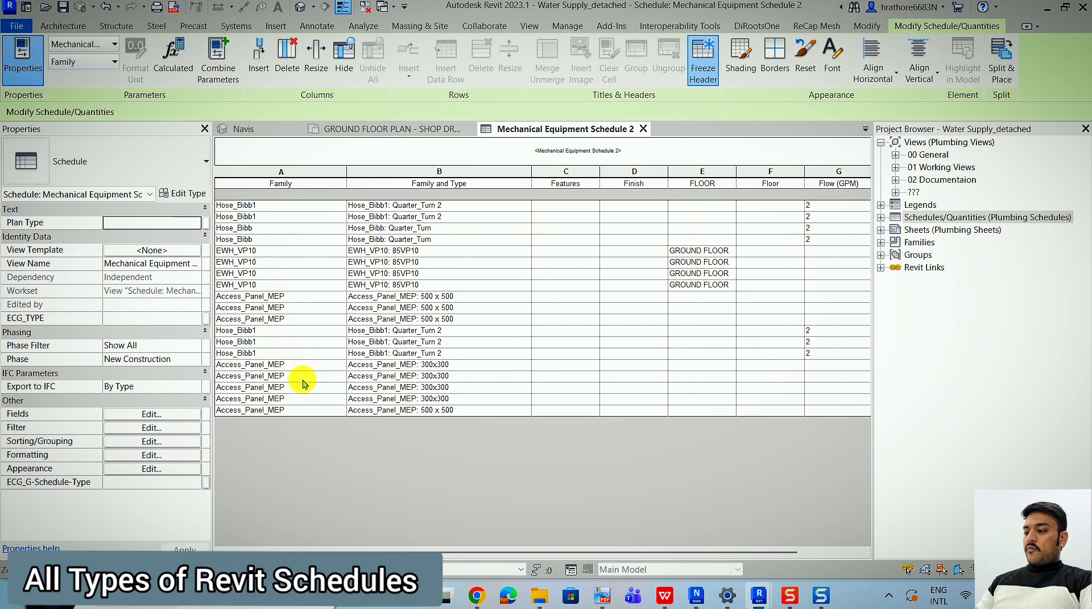
Highlight the water heater of the second EWH_VP10 schedule row in the model, cycling to the Navis 3D view.
left_click(310, 262)
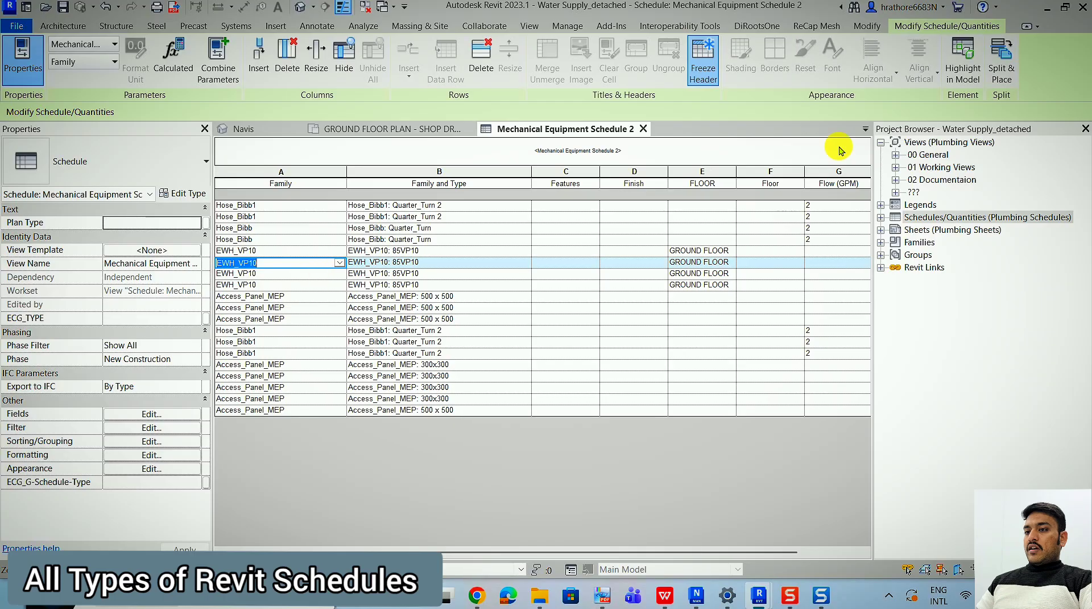
left_click(961, 73)
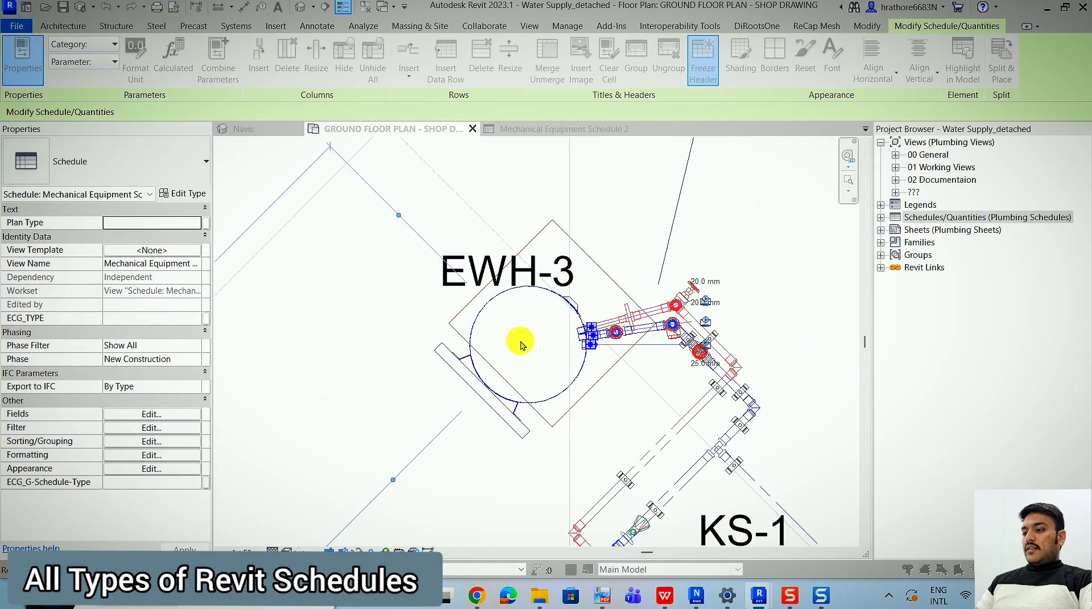
left_click(548, 315)
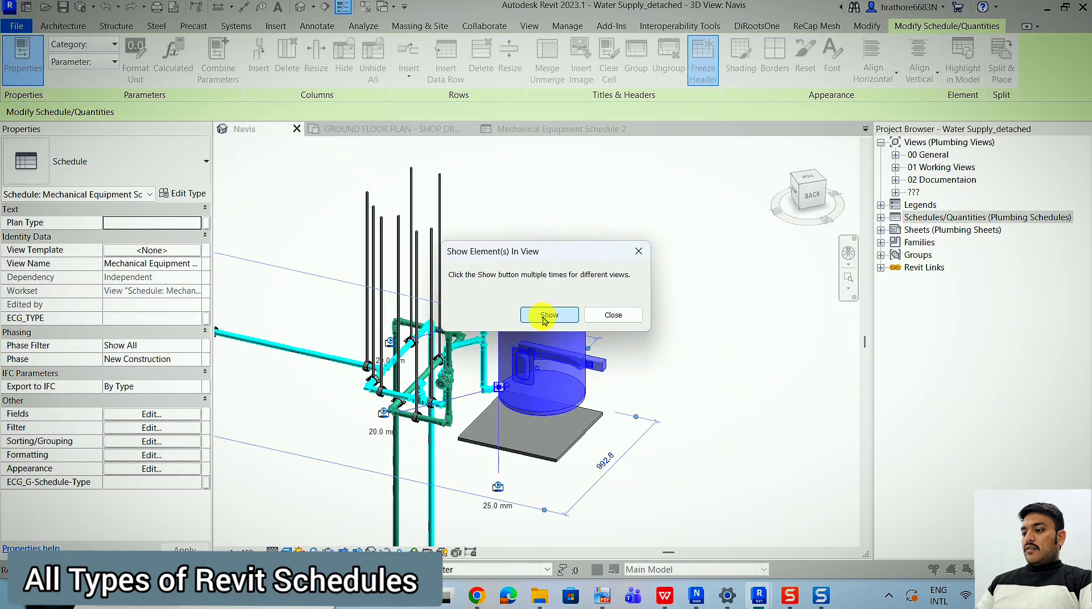
left_click(631, 316)
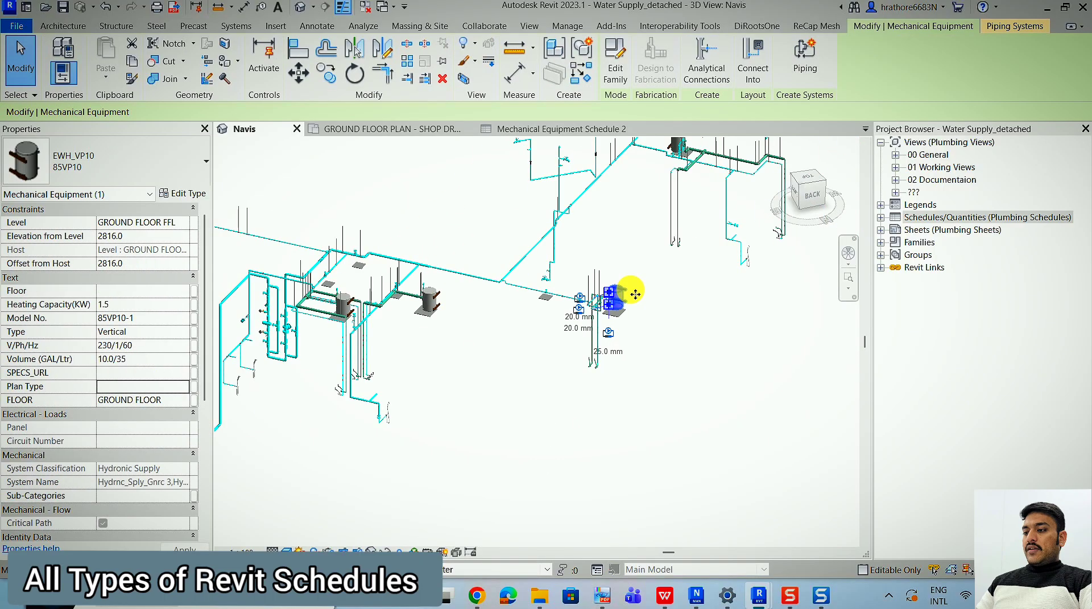
Inspect the highlighted water heater's instance properties, from its constraints through its identity data and IFC parameters.
scroll(614, 304, "up", 3)
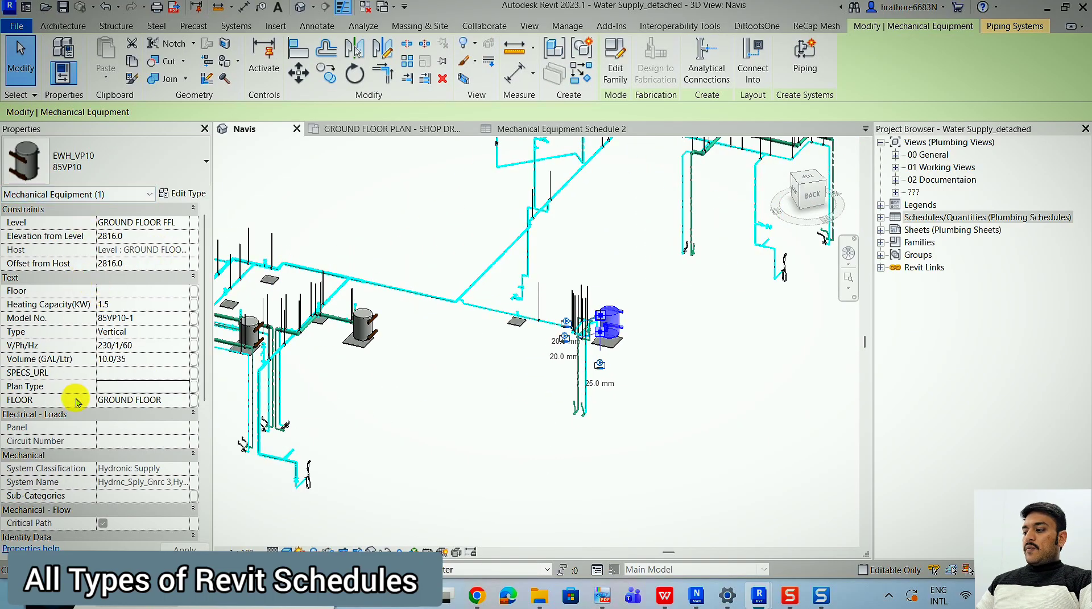
scroll(85, 279, "down", 2)
scroll(97, 290, "down", 4)
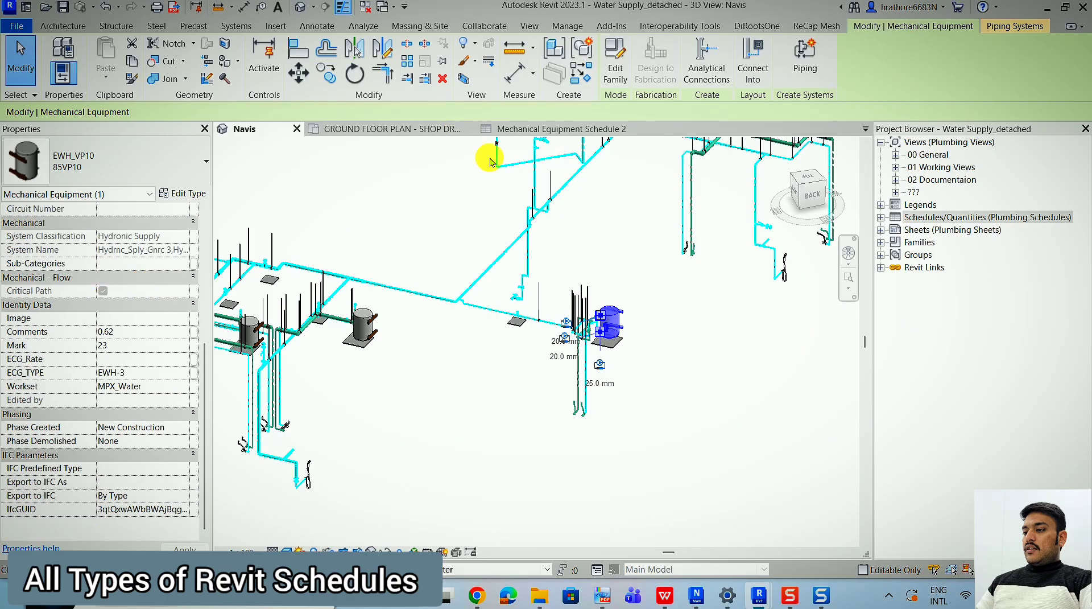
Return to the mechanical equipment schedule and review its remaining columns and its field settings.
left_click(542, 131)
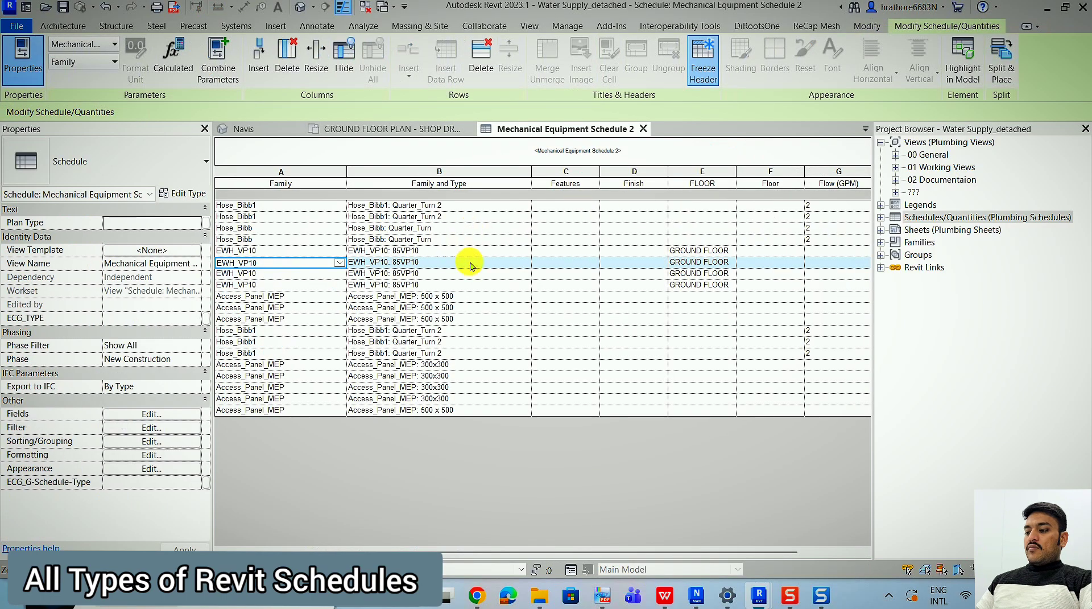
left_click_drag(389, 551, 596, 543)
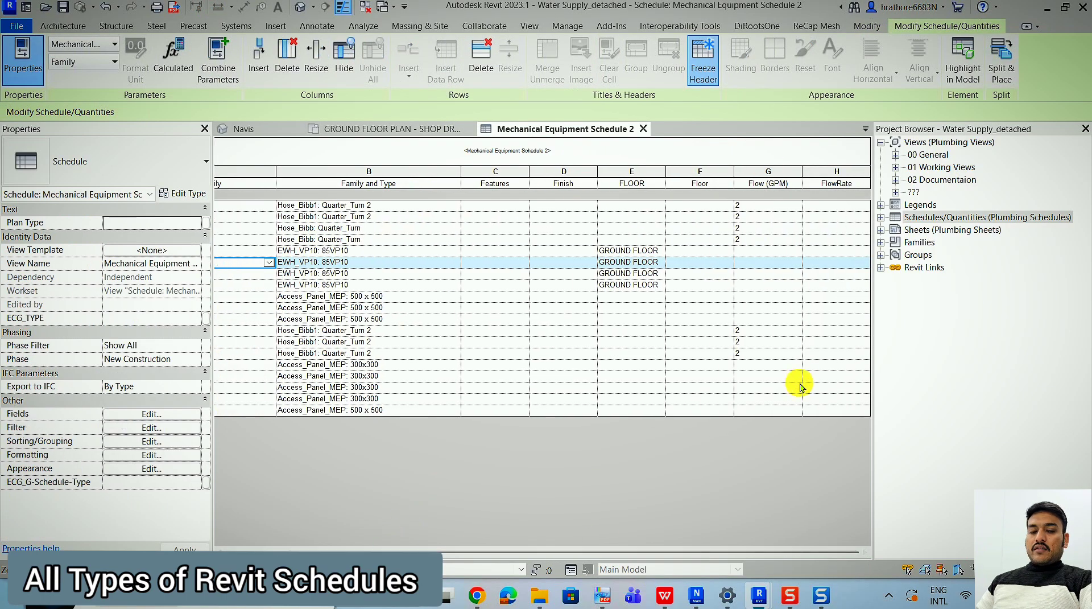
left_click(170, 414)
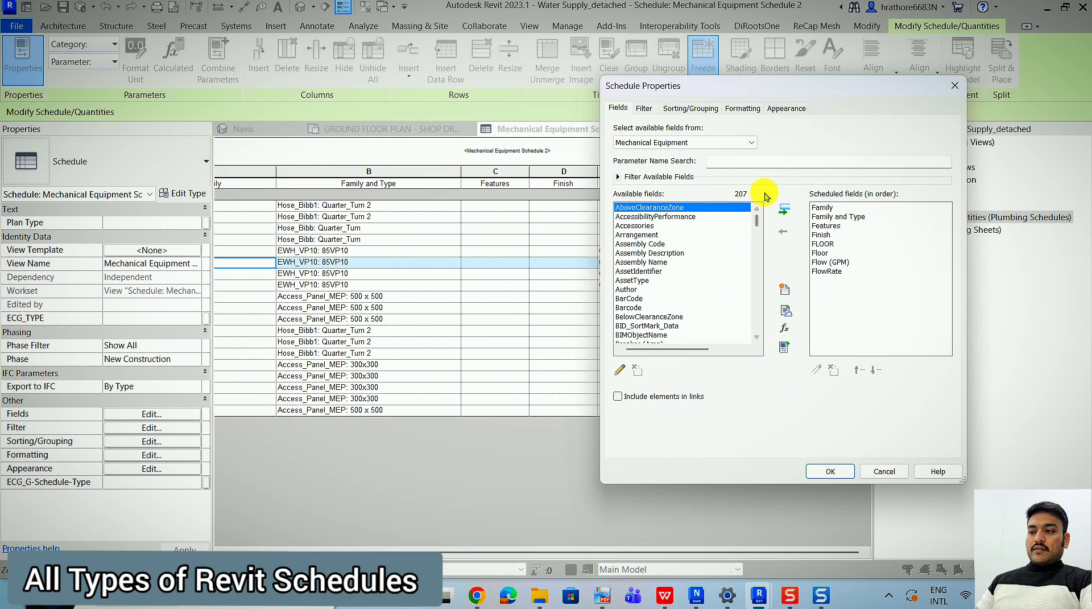
key("Return")
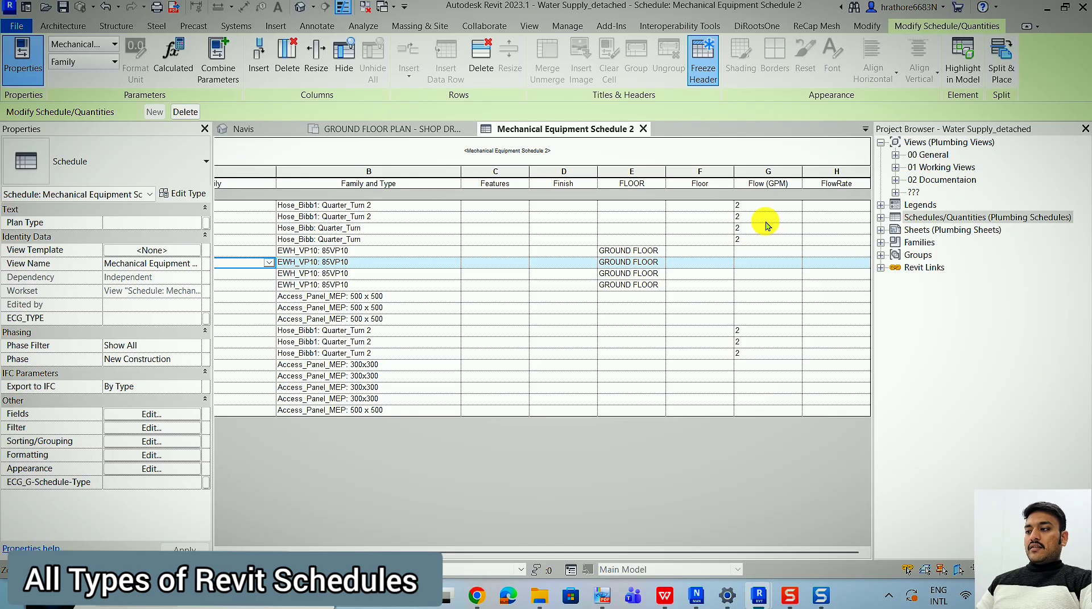
Review the ground floor plan, the mechanical equipment schedule and the Navis view, and show the available schedule types.
left_click(365, 129)
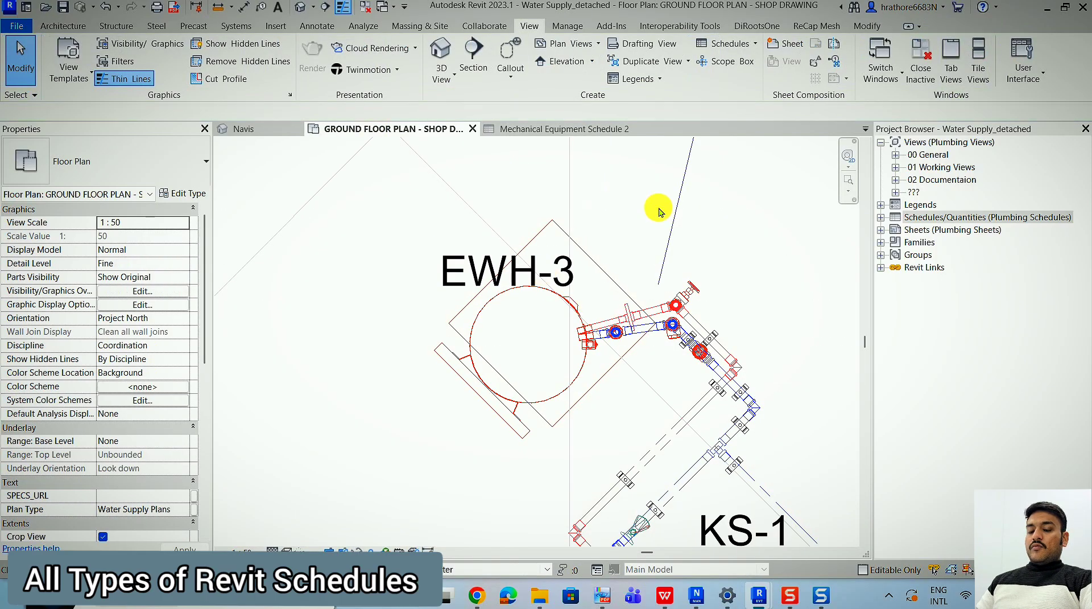
scroll(695, 251, "down", 2)
scroll(430, 349, "down", 2)
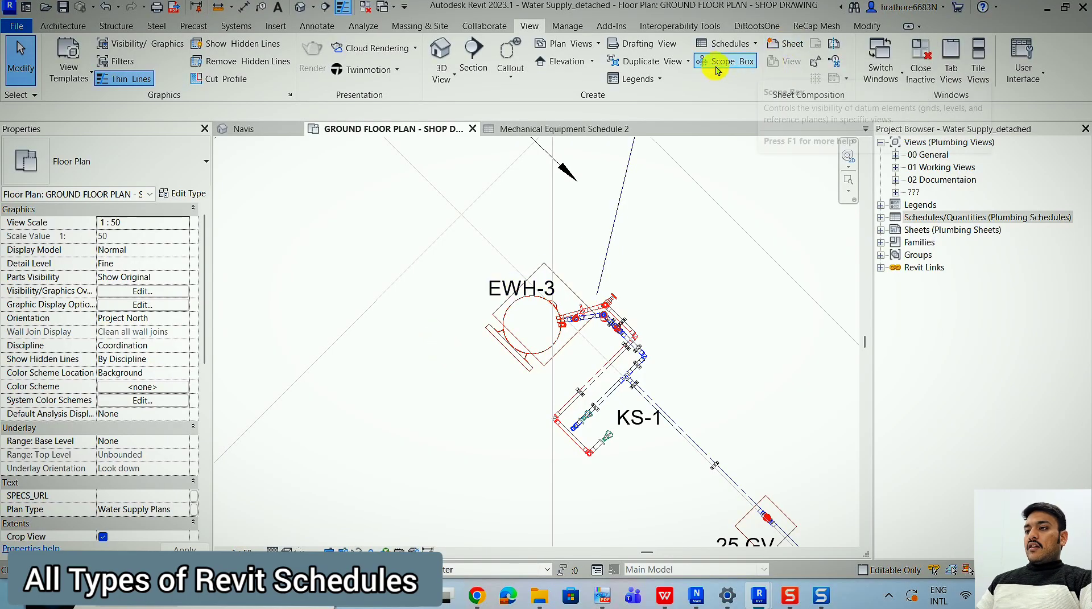
left_click(721, 43)
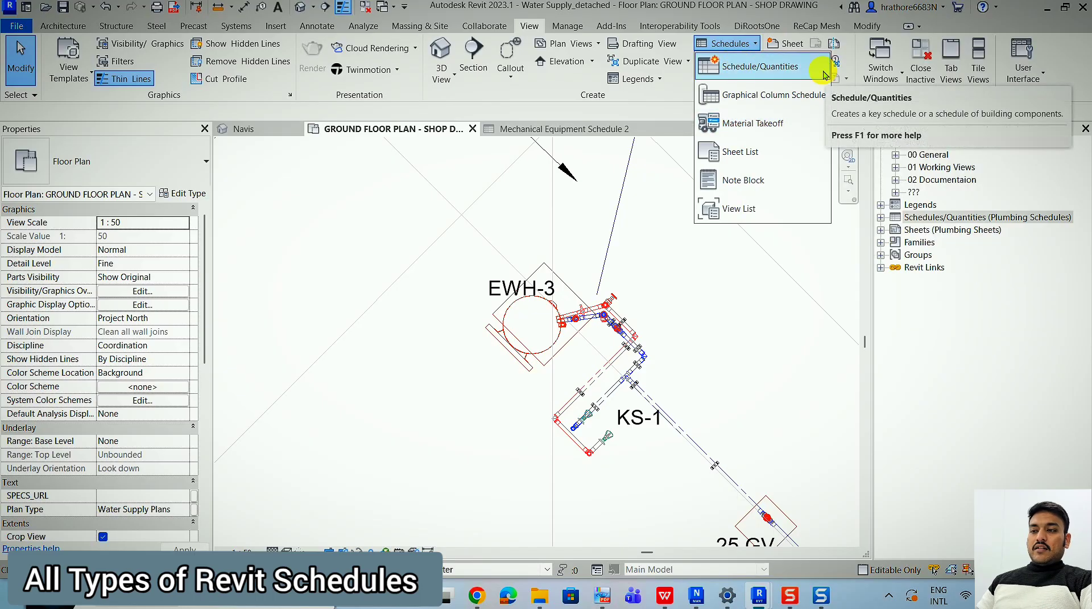
scroll(541, 360, "down", 5)
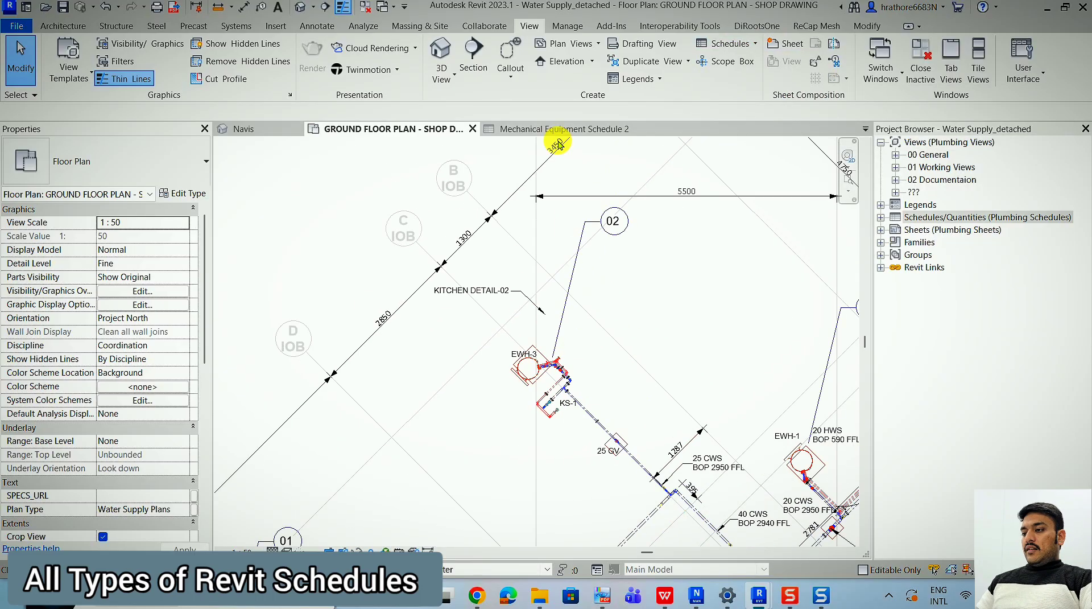
left_click(561, 130)
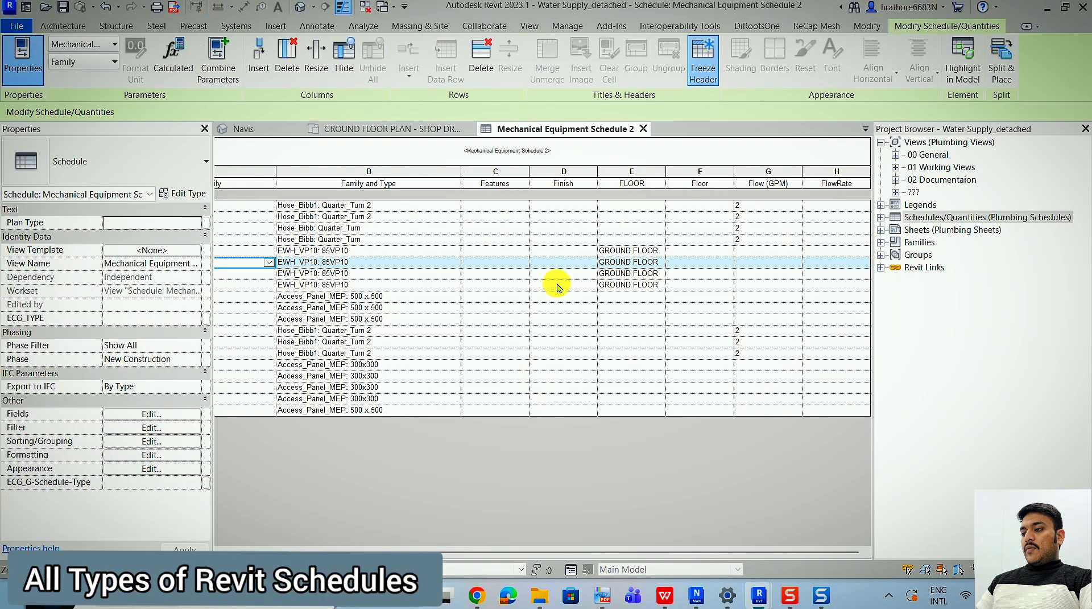
left_click(268, 129)
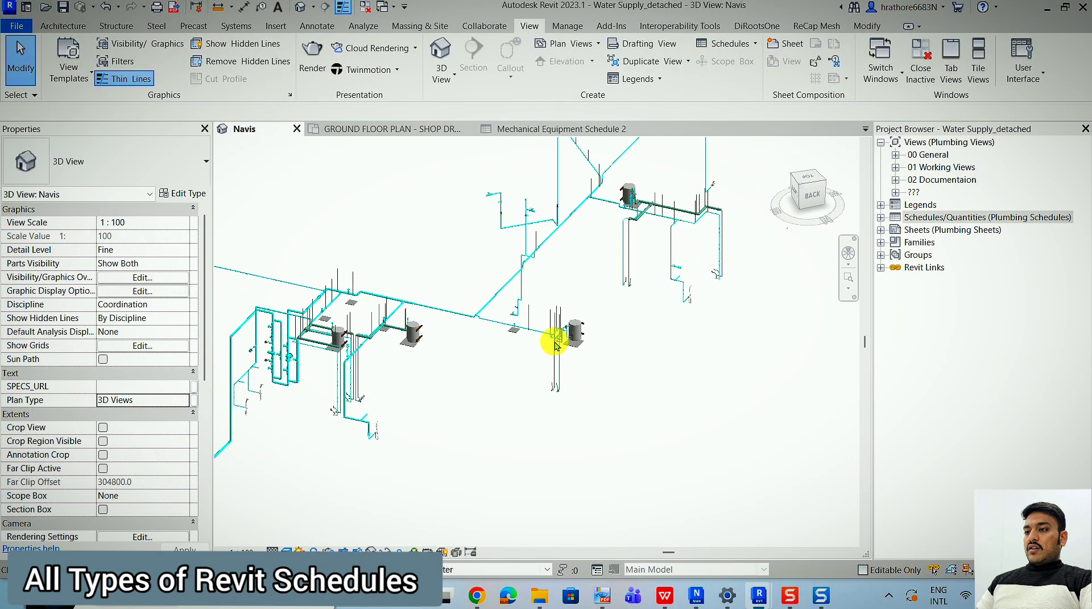
left_click(747, 50)
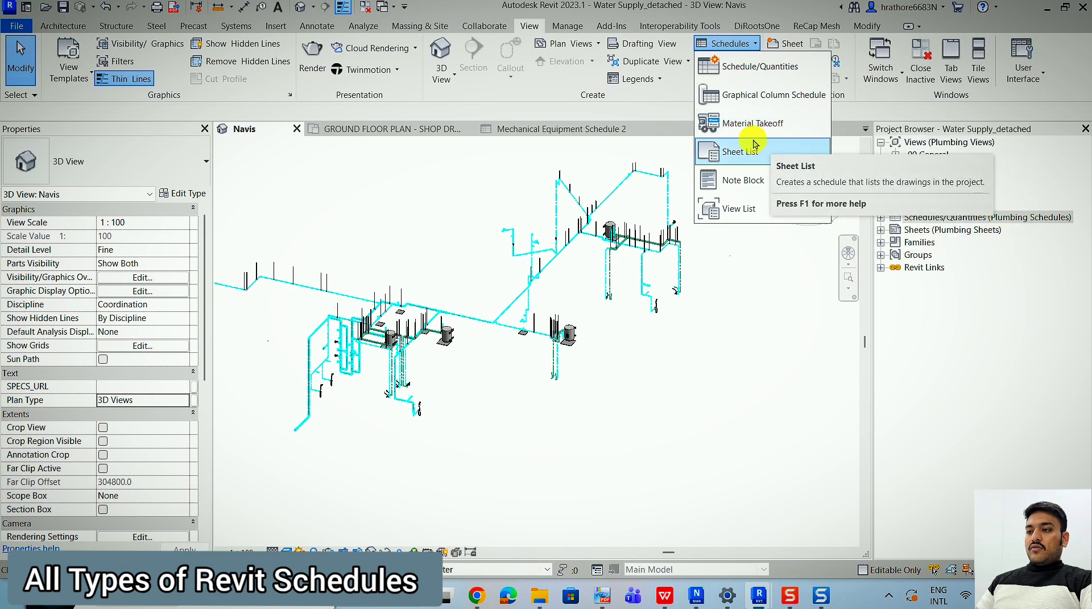
Switch to the other open Revit project, showing the 3D view of the house model.
left_click(726, 539)
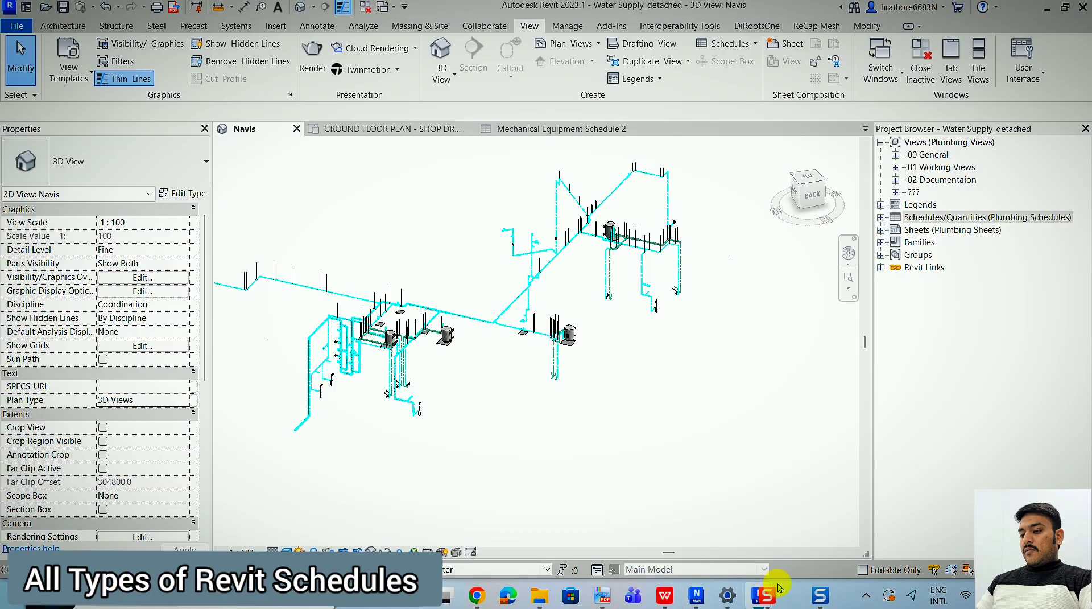
mouse_move(734, 600)
left_click(783, 552)
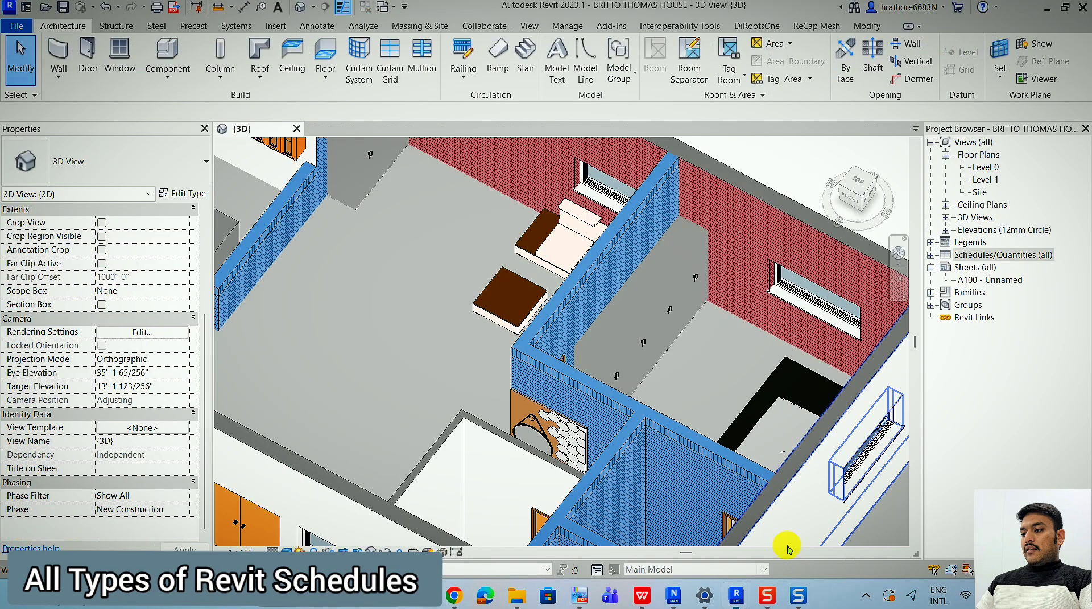
Examine the house model's walls, windows, kitchen and furniture in the 3D view.
scroll(609, 231, "down", 5)
scroll(465, 306, "up", 3)
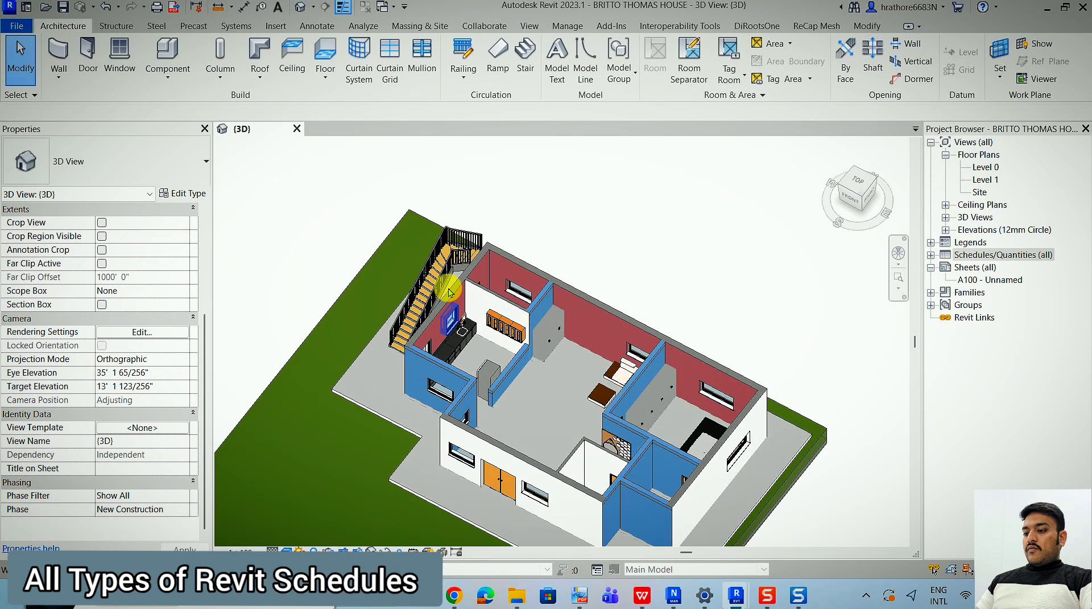
scroll(603, 468, "up", 3)
scroll(603, 468, "down", 2)
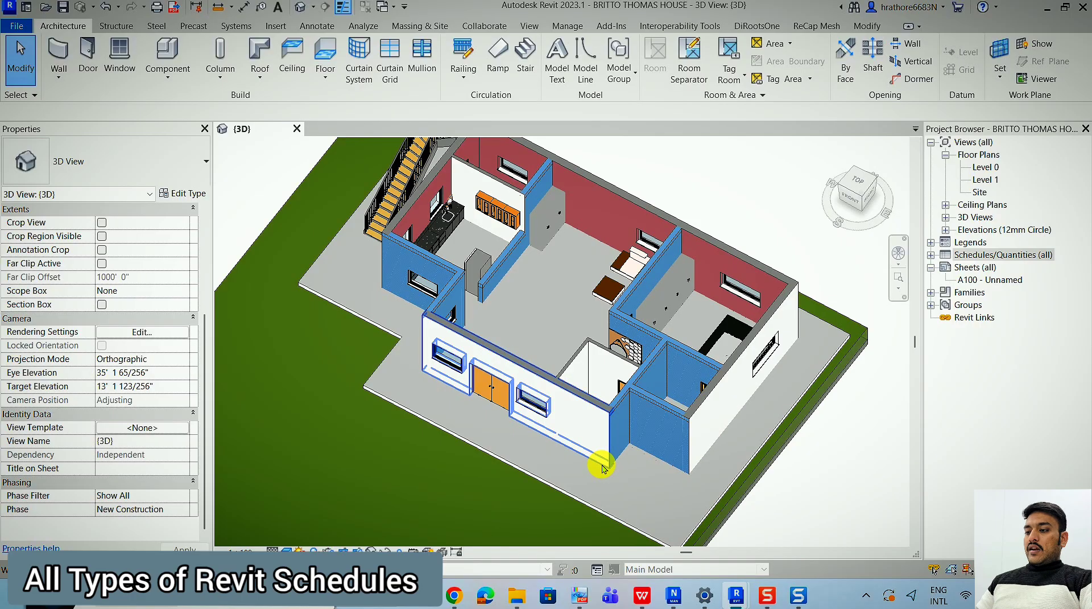
scroll(587, 197, "up", 3)
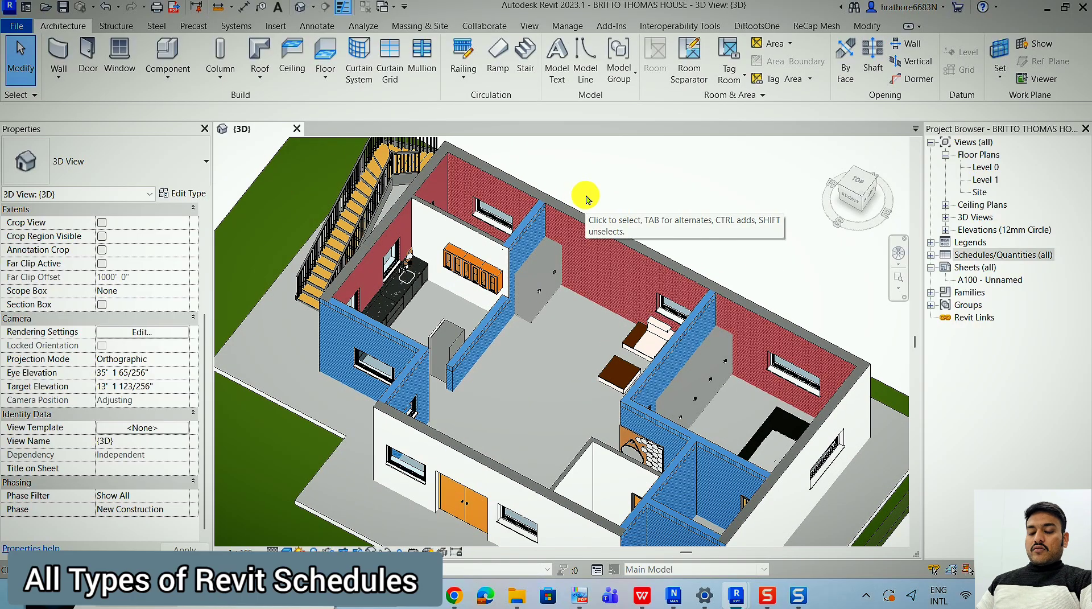
scroll(587, 197, "down", 2)
scroll(451, 245, "up", 3)
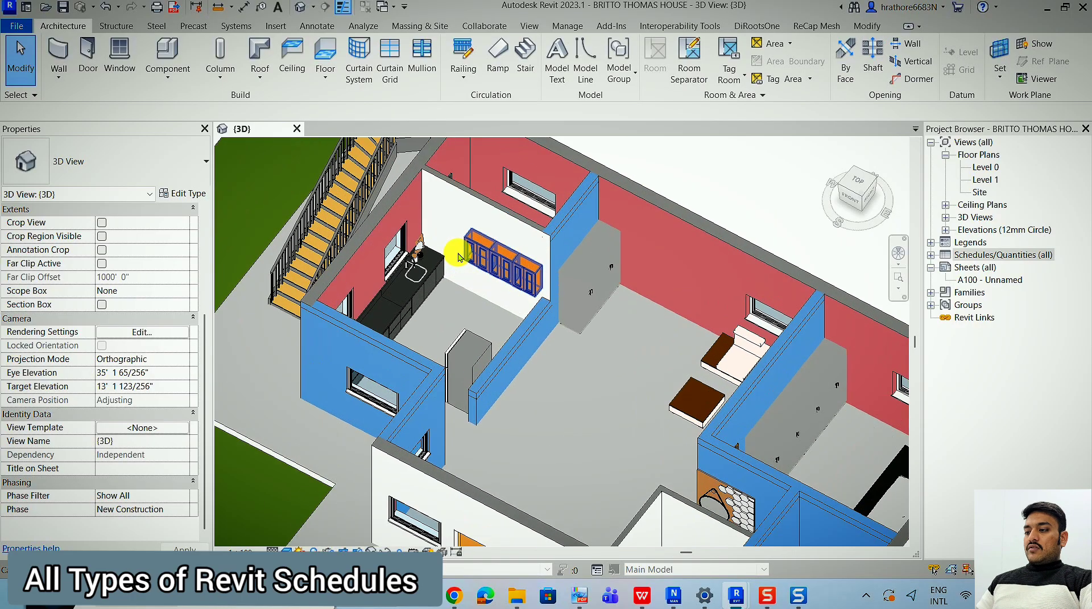
scroll(433, 227, "down", 2)
scroll(507, 176, "up", 3)
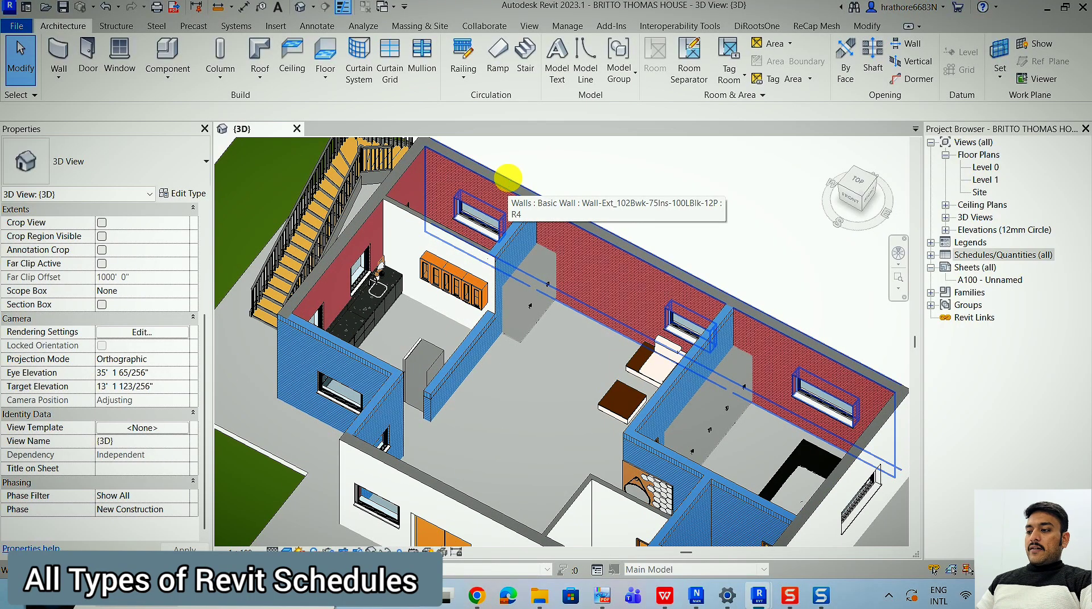
scroll(508, 178, "down", 2)
scroll(373, 251, "up", 3)
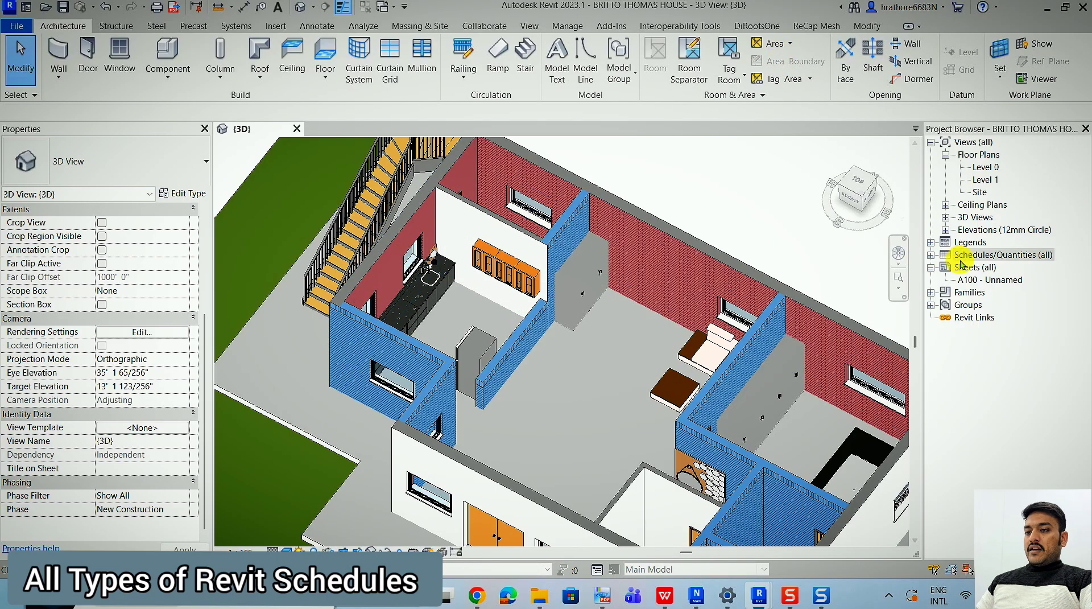
Create a new material takeoff for the Walls category with the New Construction phase.
right_click(961, 259)
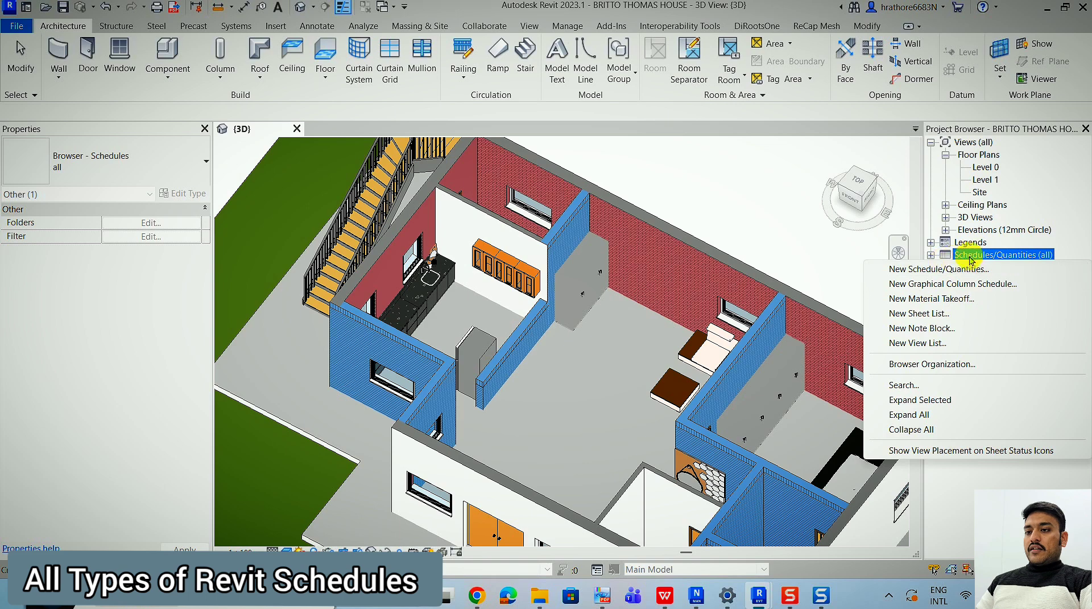
left_click(941, 298)
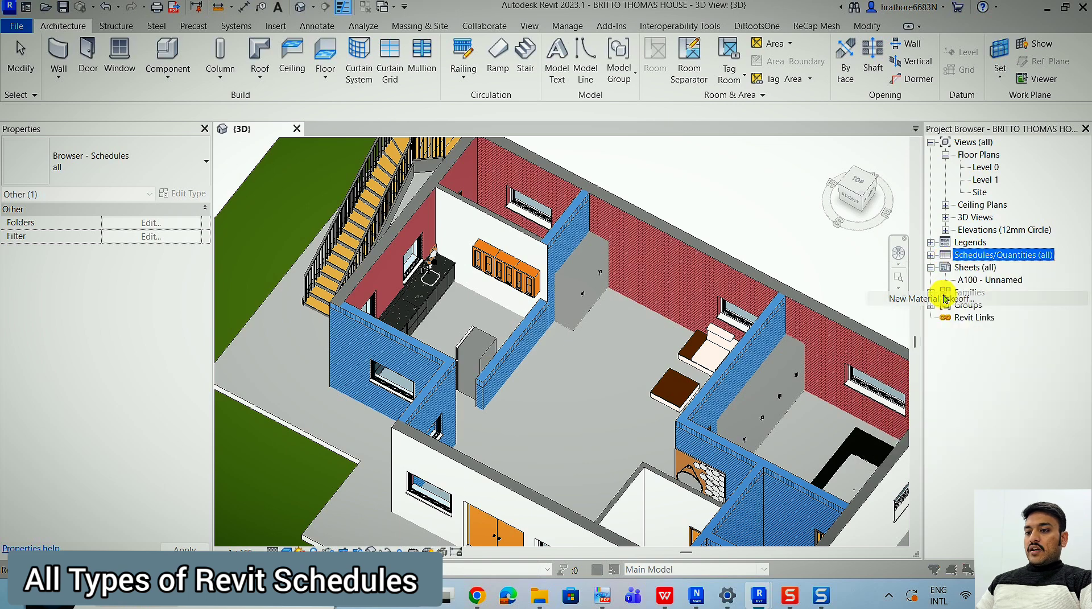
left_click(465, 302)
key("w")
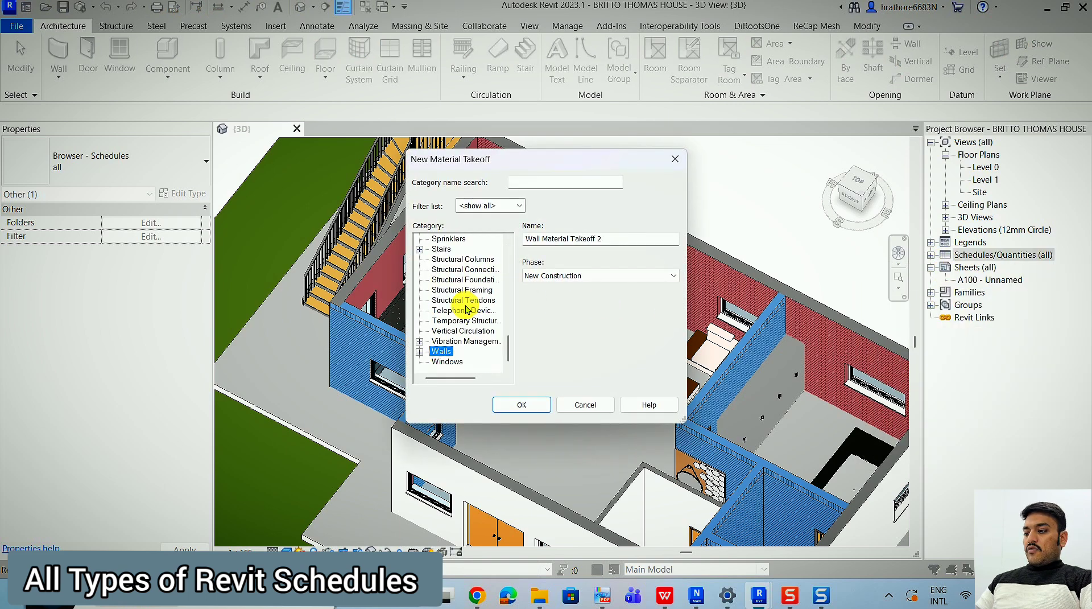
left_click(514, 403)
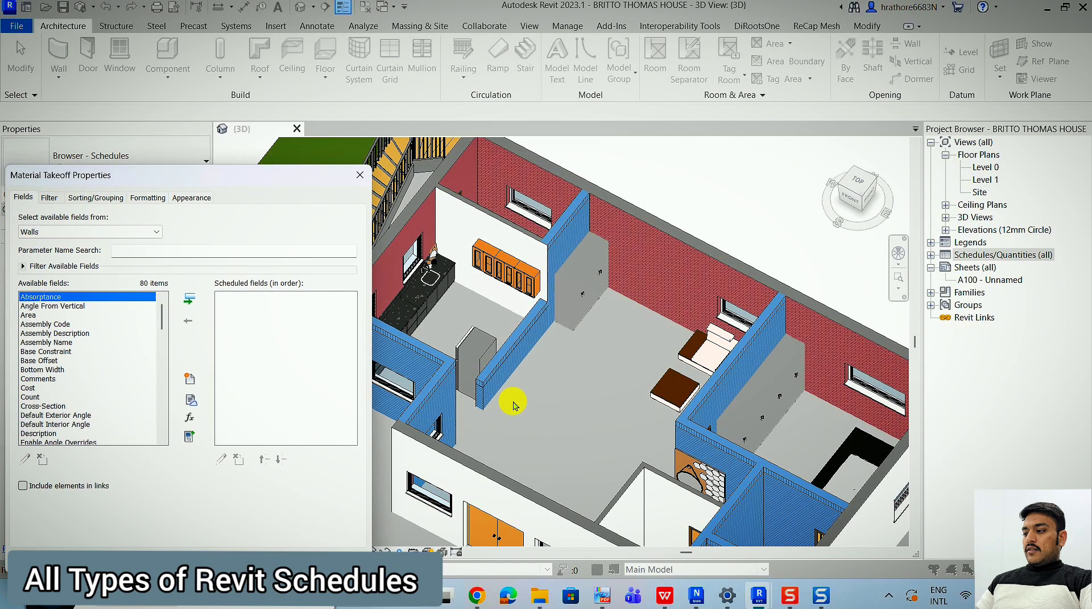
Review the available fields of the wall material takeoff and select the Material: Area field.
left_click_drag(188, 180, 564, 85)
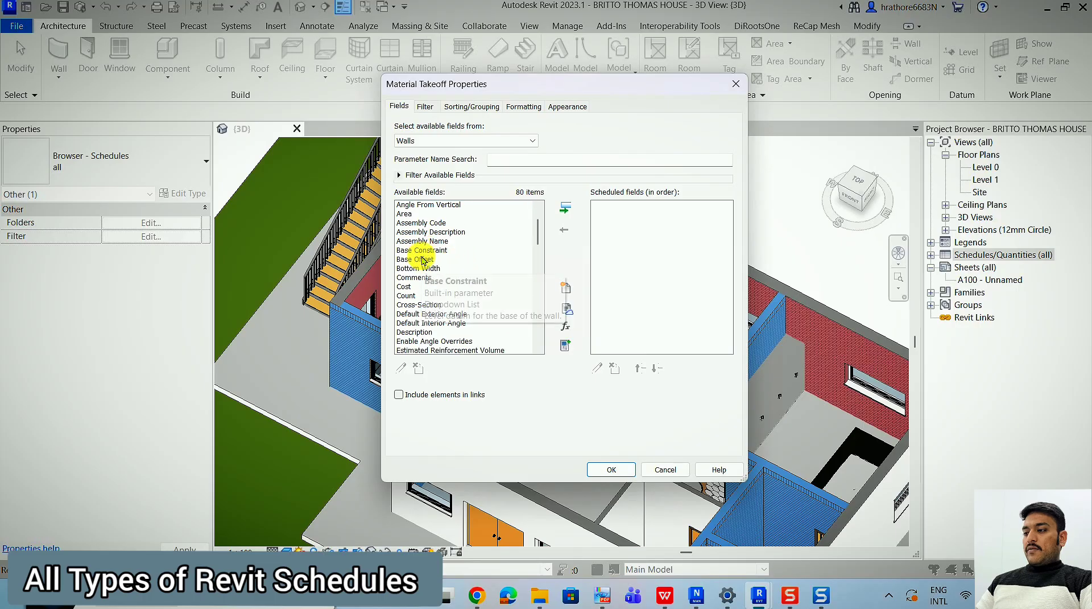
scroll(438, 267, "down", 7)
left_click(423, 260)
scroll(423, 260, "down", 6)
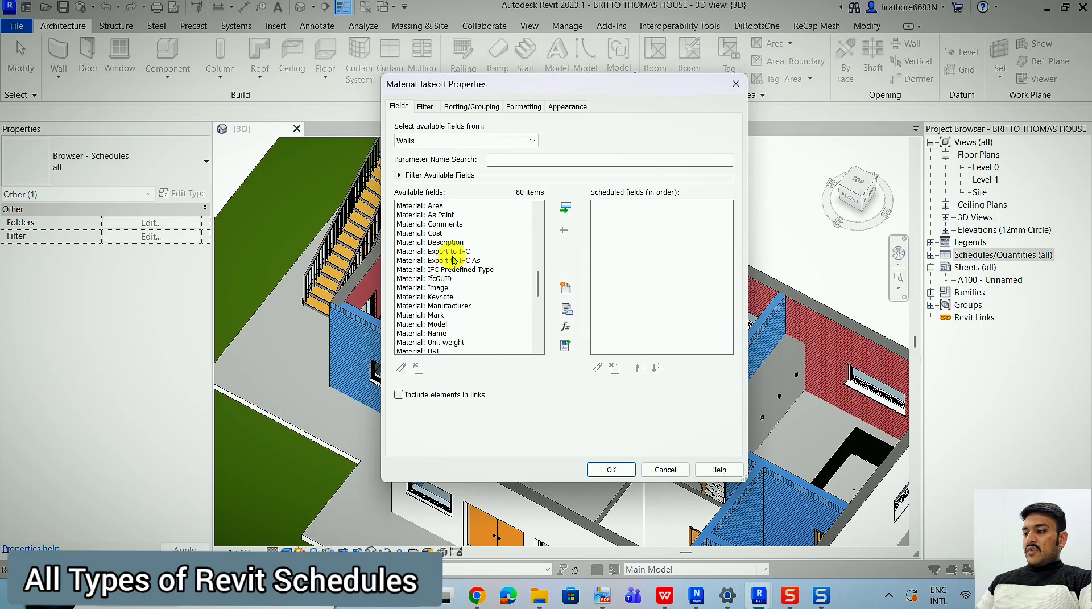
scroll(426, 267, "up", 4)
left_click(444, 278)
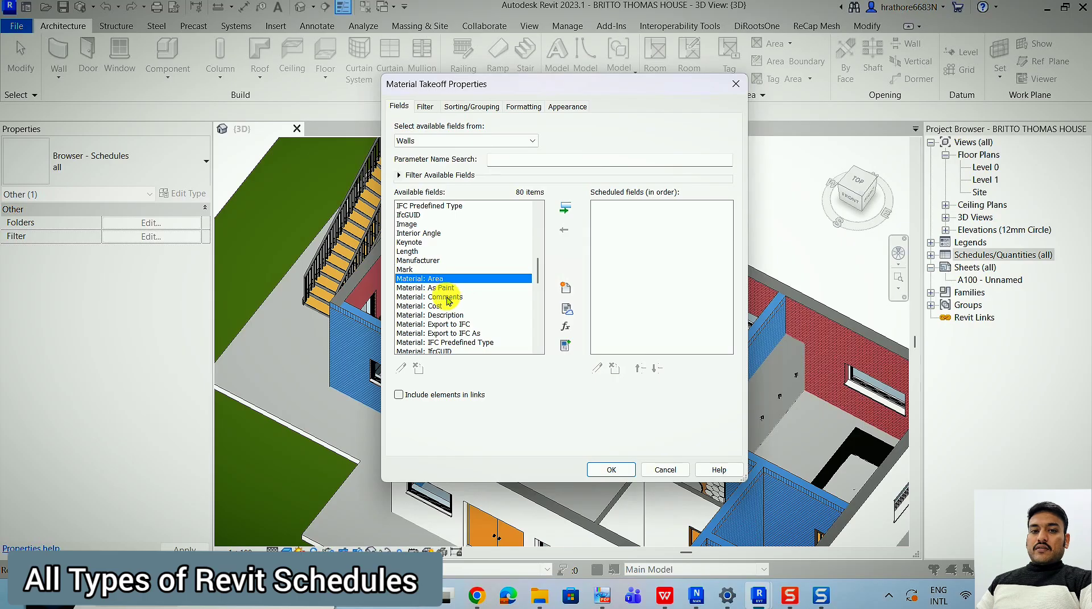
Close the material takeoff properties and start a building component schedule for the Walls category with the New Construction phase.
left_click(736, 85)
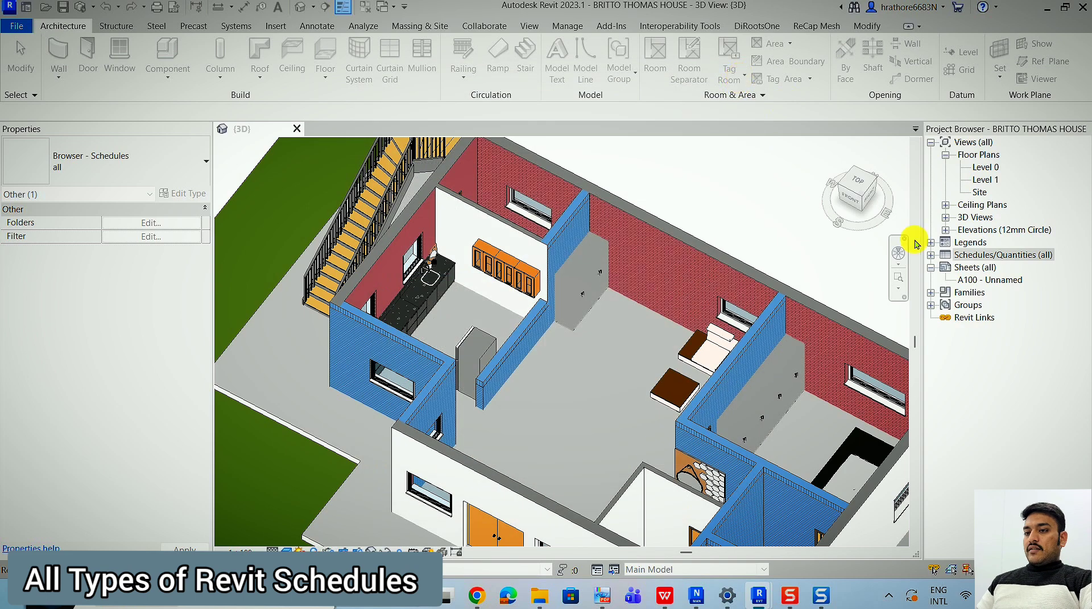
right_click(972, 254)
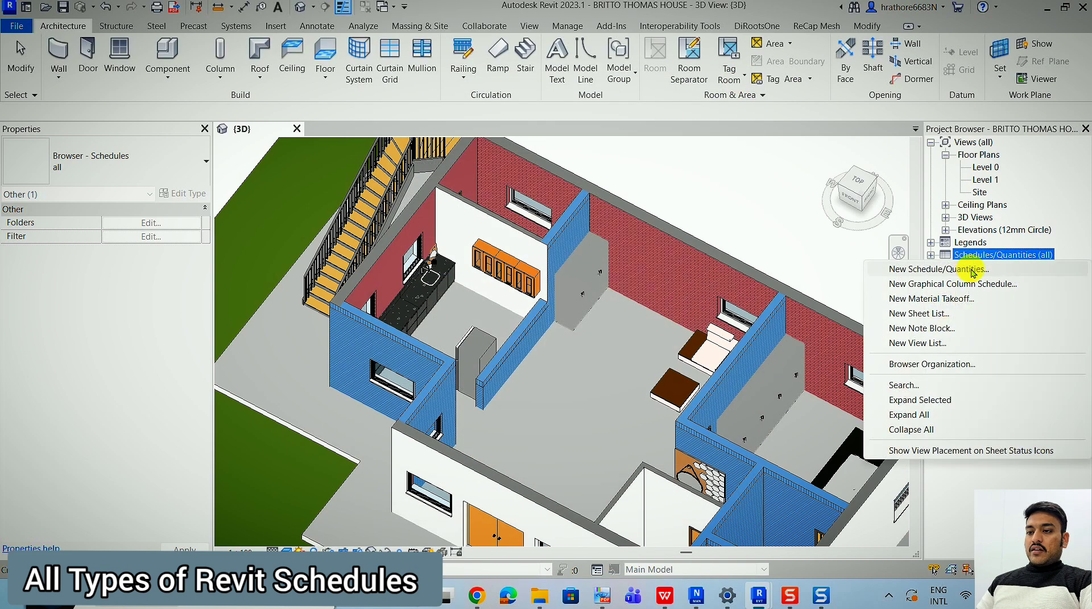
left_click(972, 270)
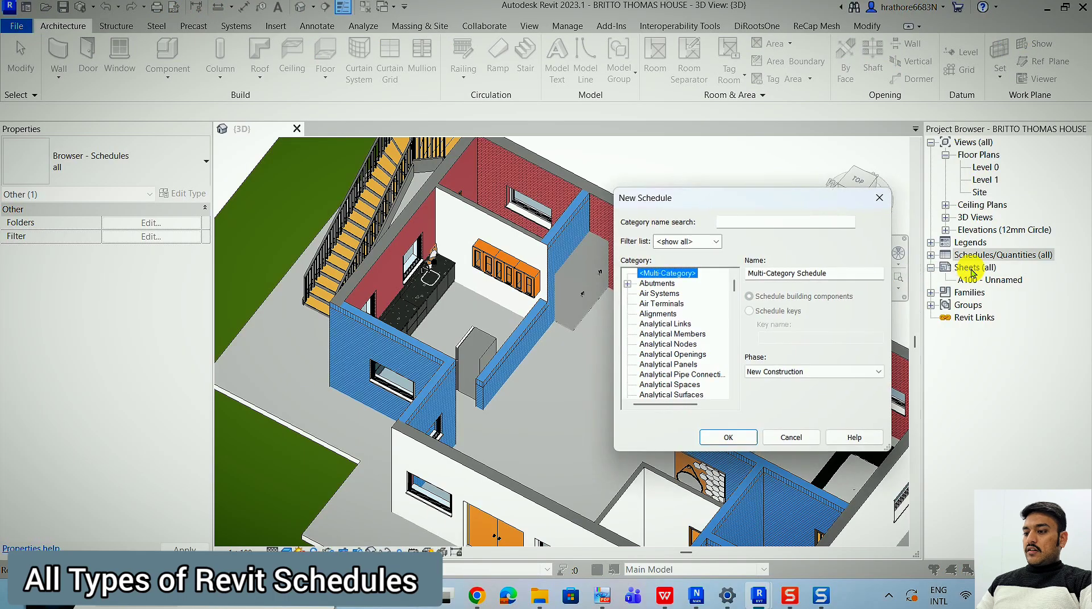
left_click(659, 344)
key("w")
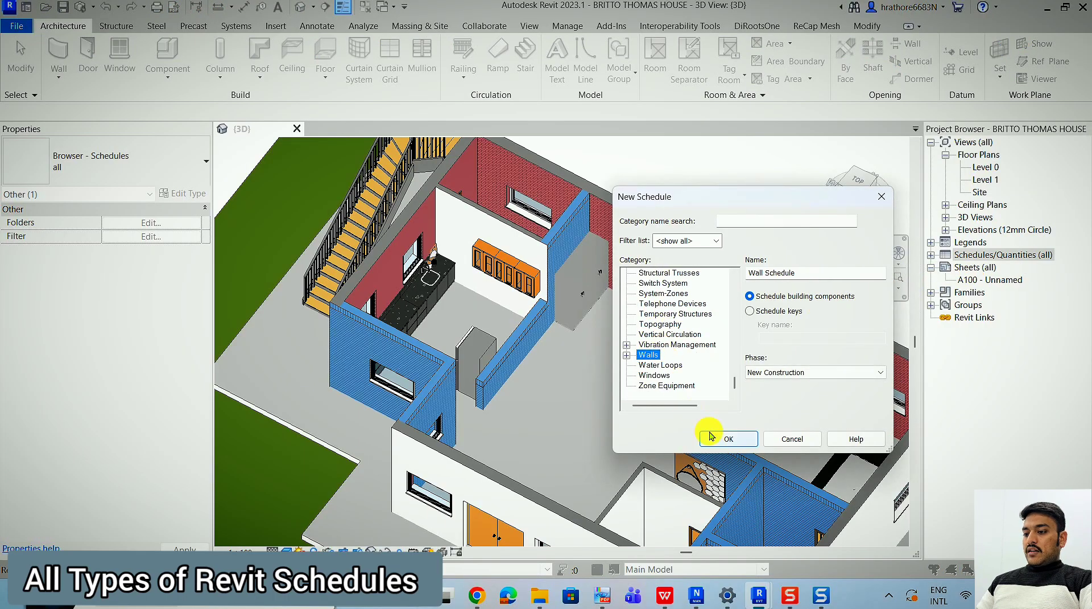
left_click(719, 438)
Review the available fields of the wall schedule for material parameters, then cancel the schedule.
scroll(640, 283, "down", 15)
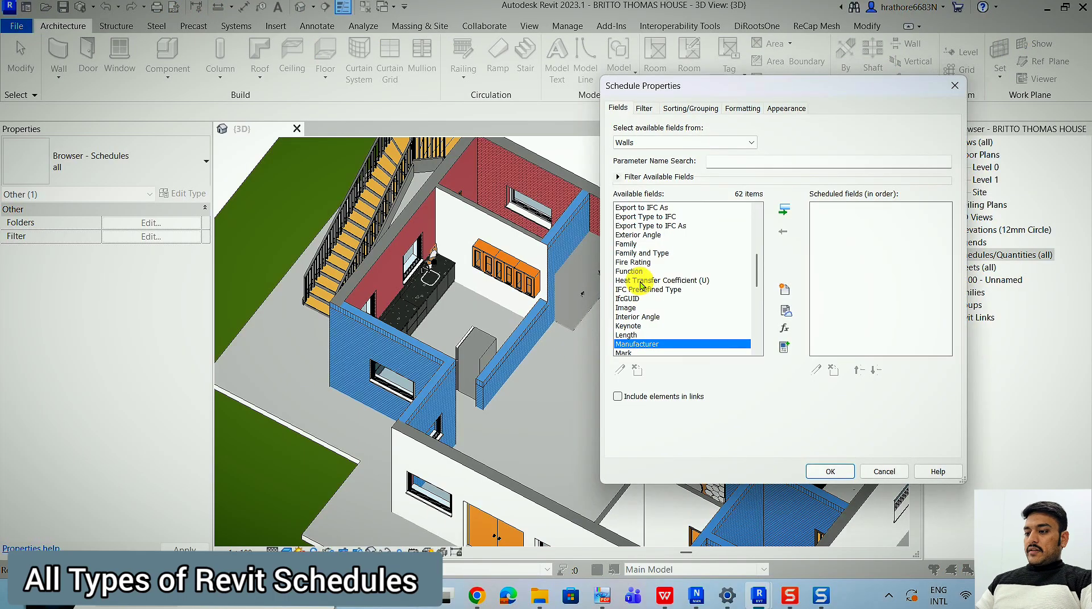
scroll(644, 281, "up", 4)
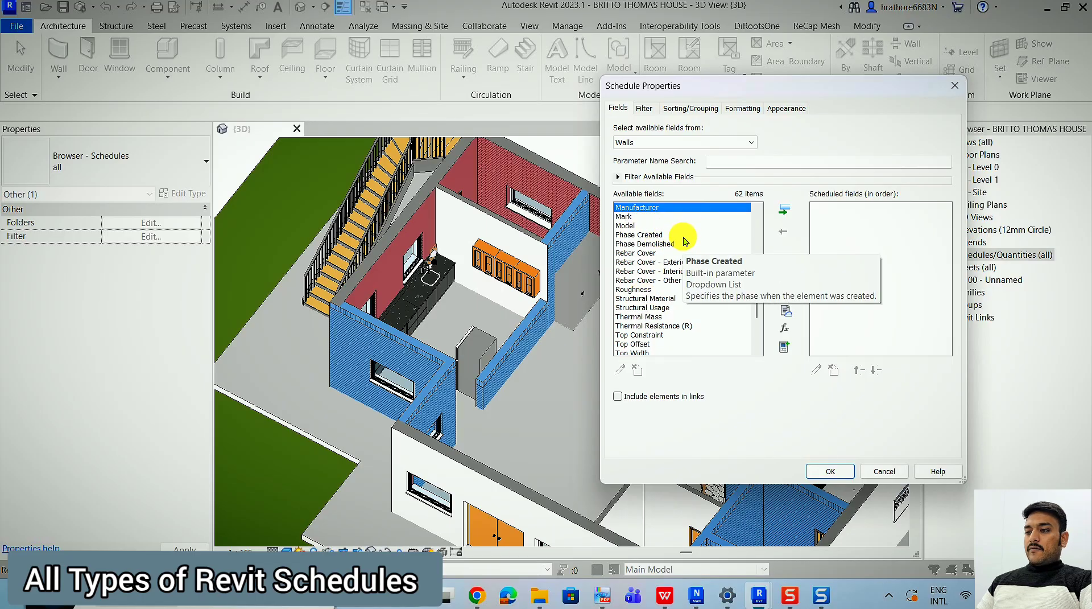
scroll(677, 251, "up", 4)
scroll(654, 273, "down", 3)
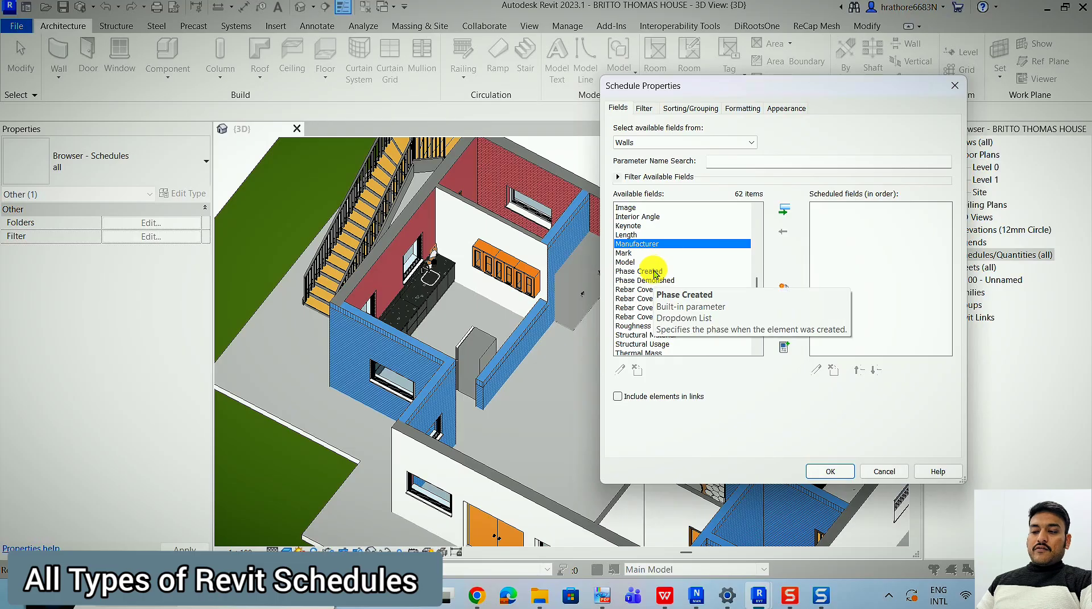
scroll(648, 268, "down", 2)
scroll(632, 239, "up", 6)
scroll(629, 286, "down", 4)
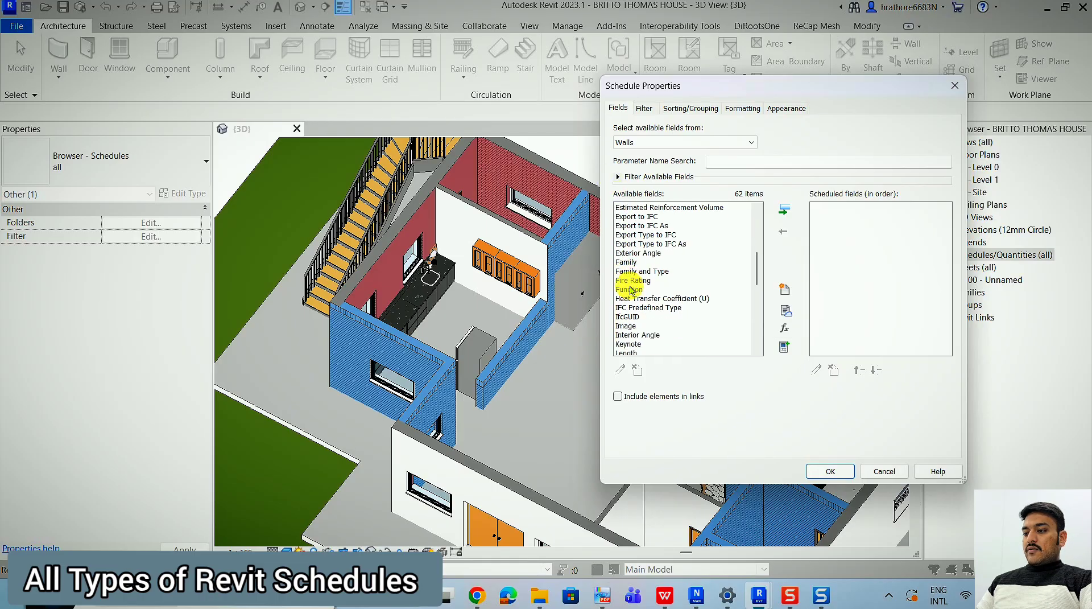
scroll(630, 290, "down", 5)
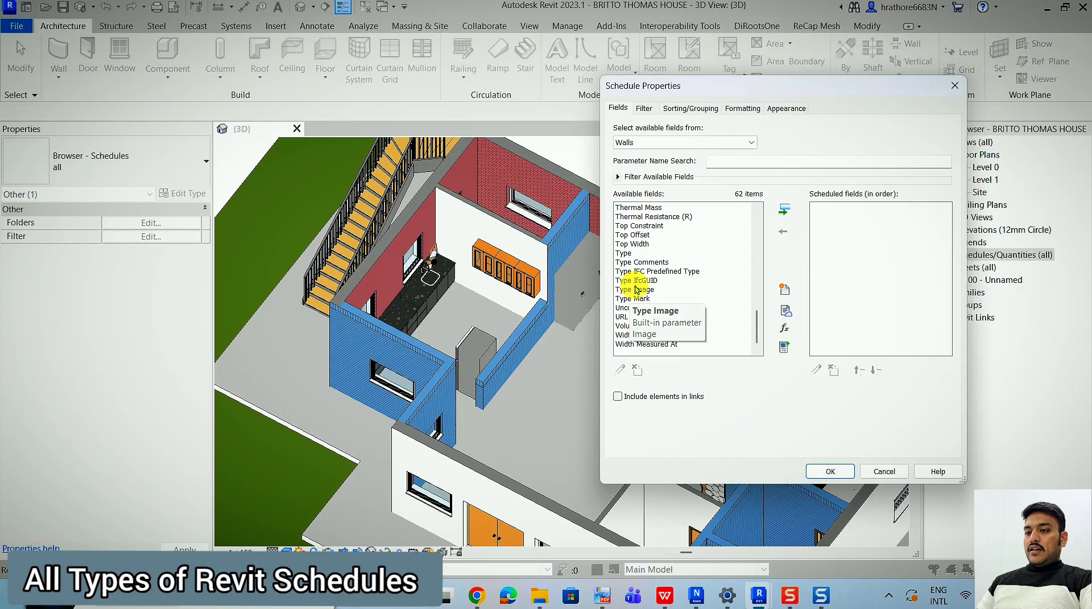
key("Escape")
Create a new material takeoff for the Walls category with the New Construction phase.
right_click(954, 256)
left_click(966, 258)
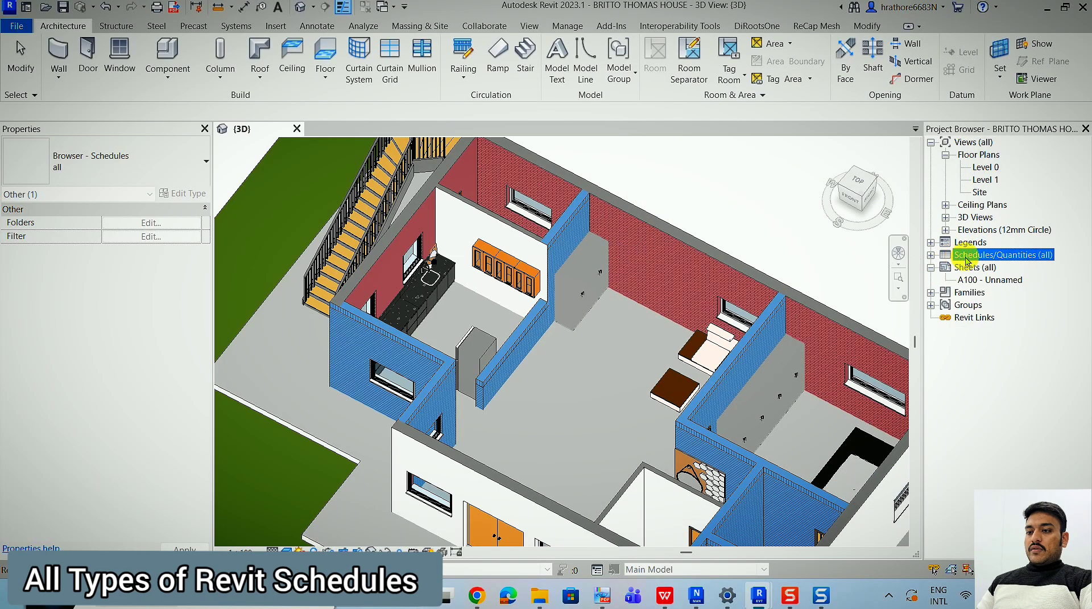
right_click(966, 259)
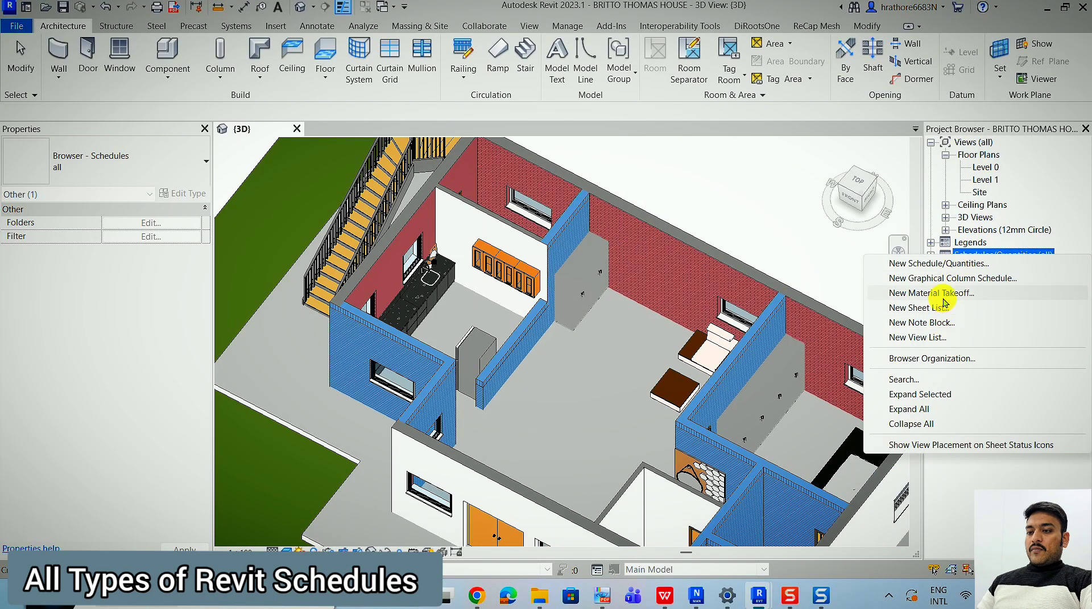
left_click(943, 294)
key("w")
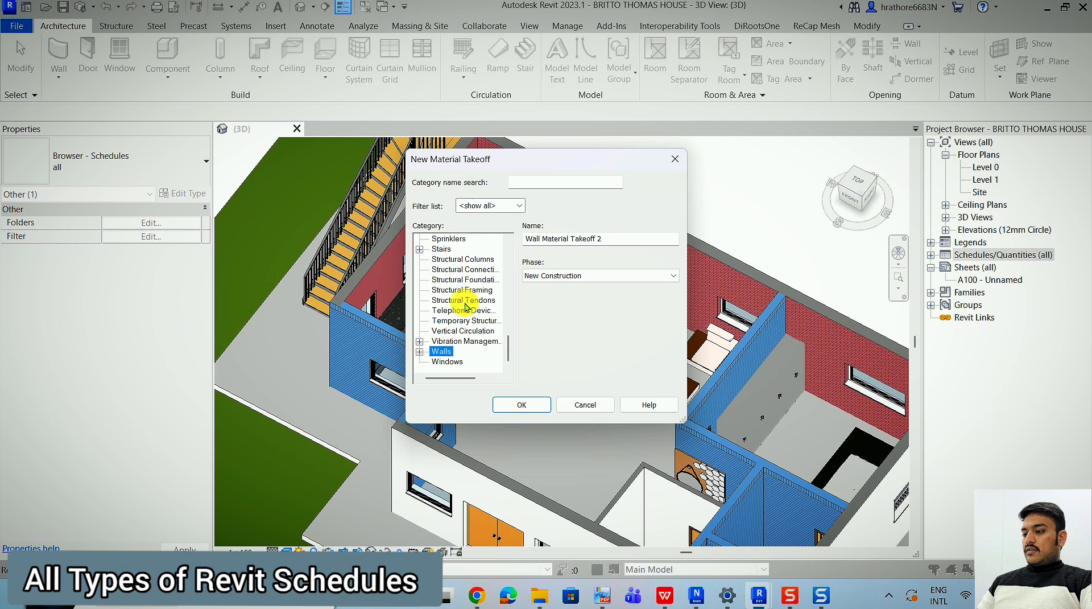
left_click(516, 405)
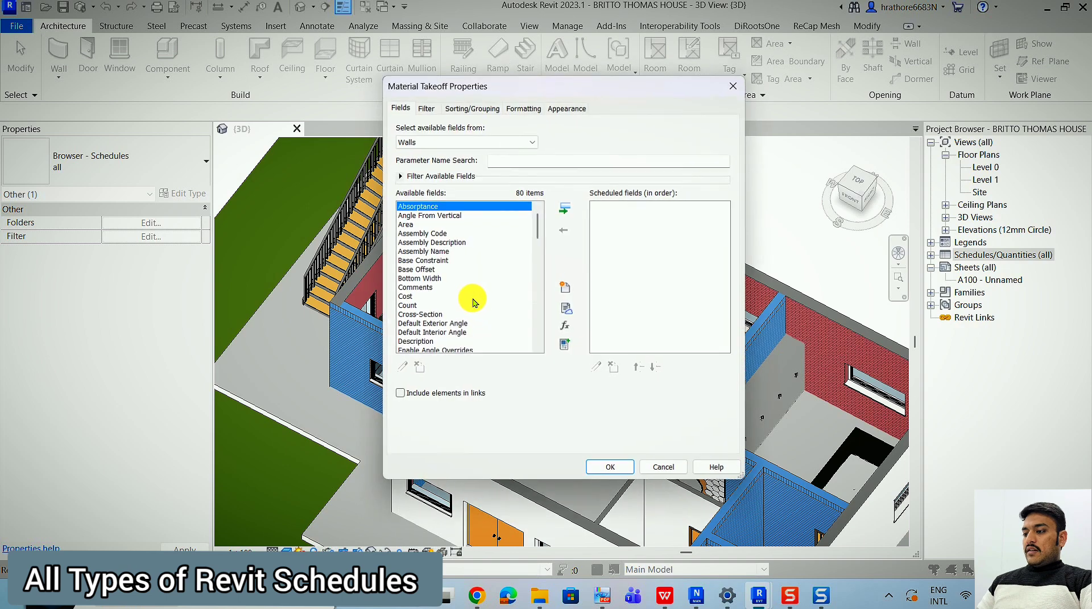
Add the Family and the Family and Type fields to the wall material takeoff.
left_click(428, 275)
scroll(428, 280, "down", 1)
key("f")
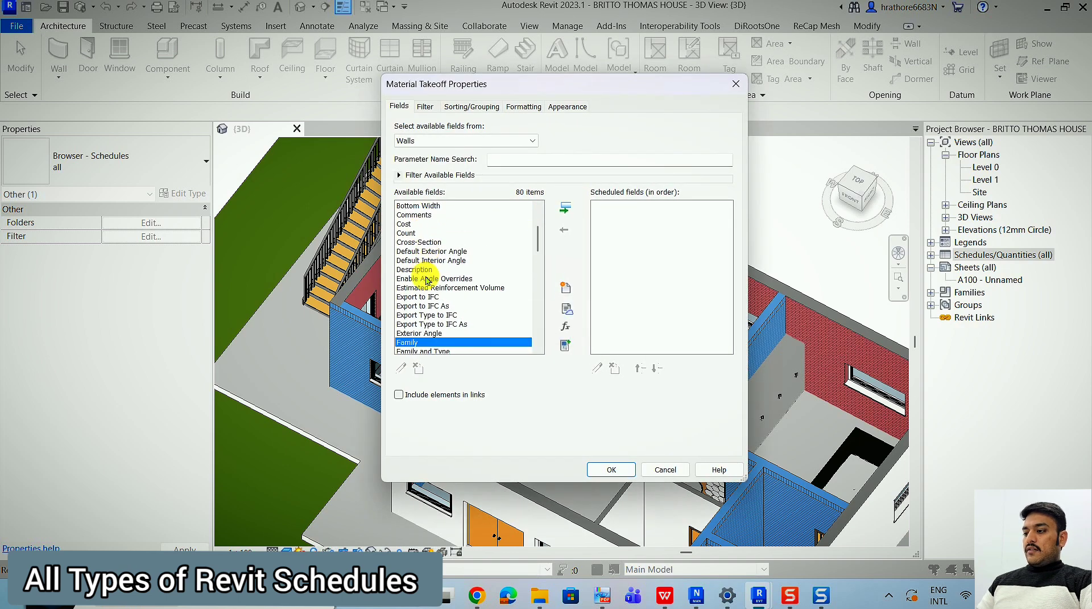
left_click(565, 207)
left_click(565, 207)
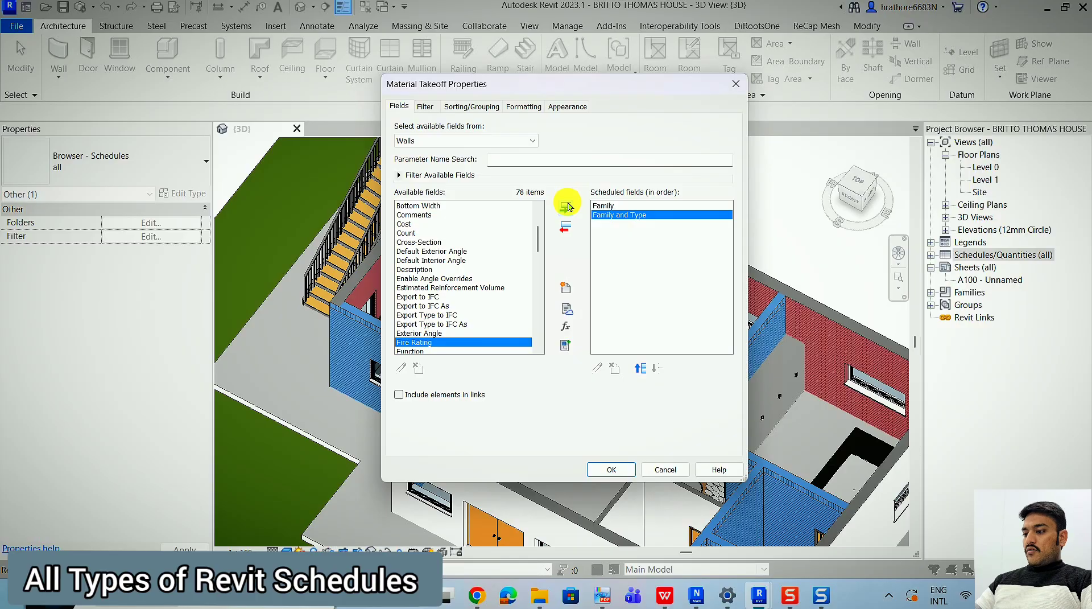
Add the Mark and Material: Area fields to the wall material takeoff.
left_click(419, 288)
scroll(420, 294, "down", 4)
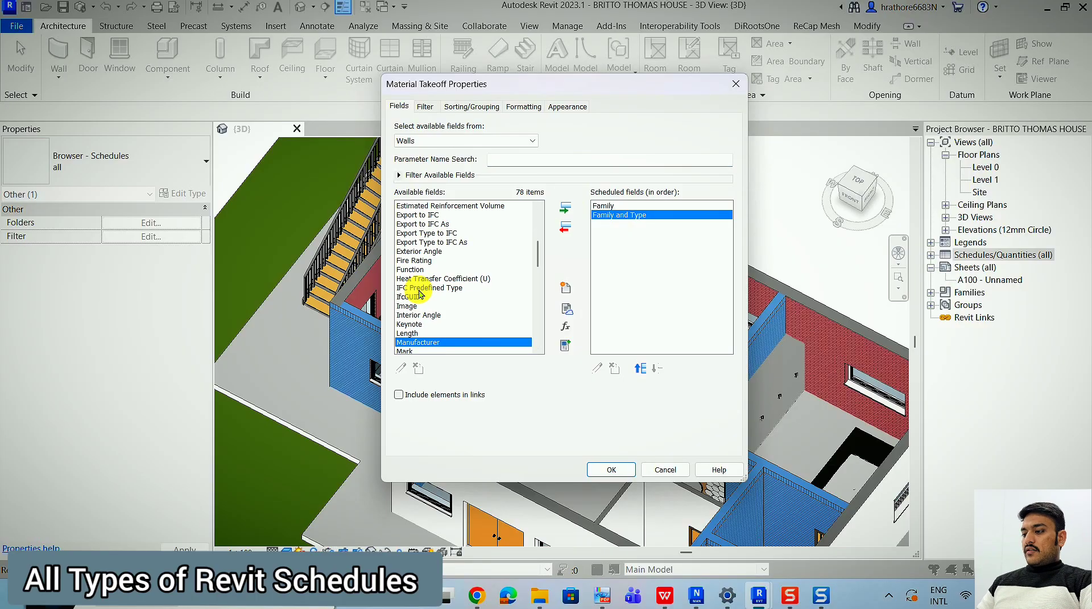
left_click(414, 314)
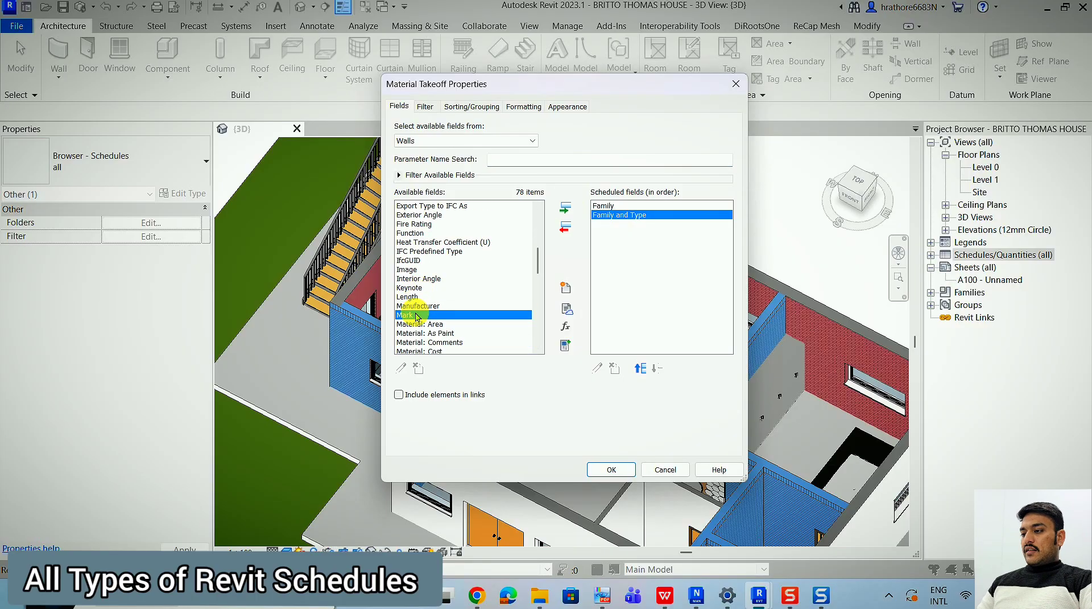
left_click(565, 208)
scroll(476, 294, "down", 1)
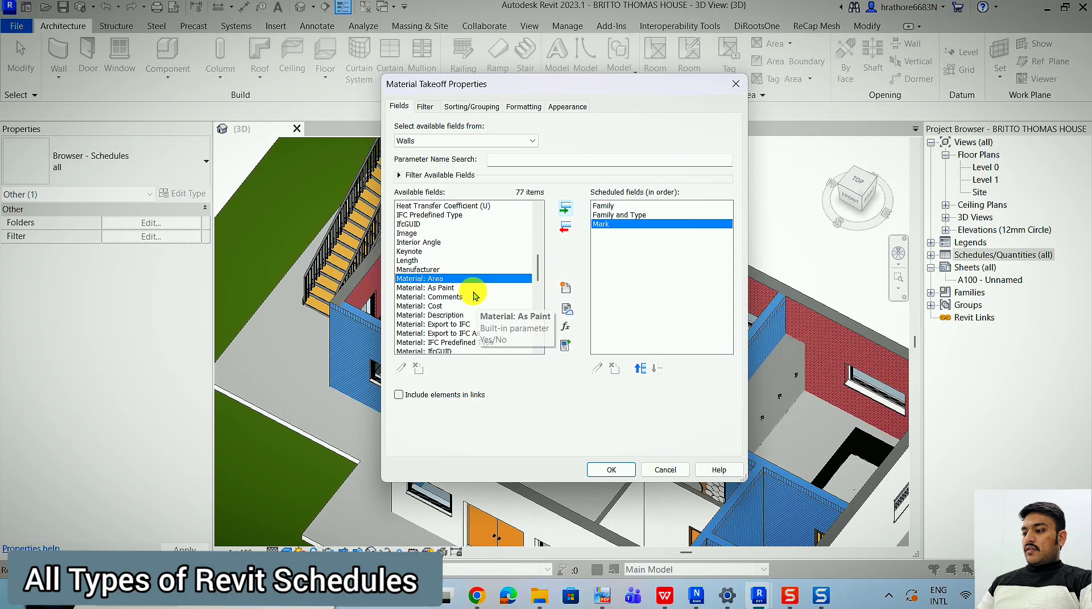
left_click(566, 208)
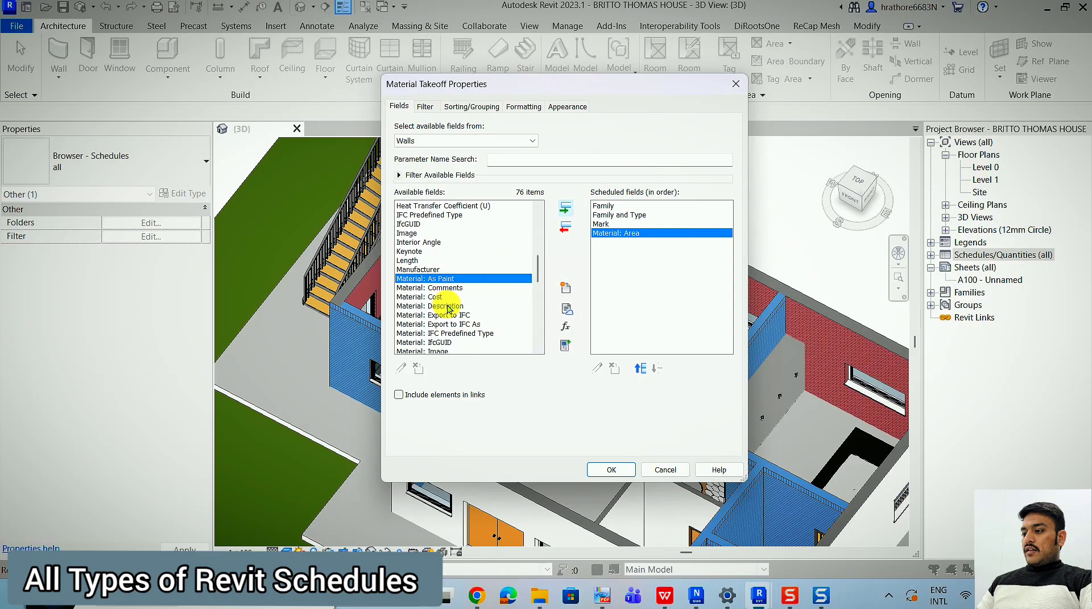
Add the Material: Description, Material: Volume and Material: Unit weight fields and generate the wall material takeoff.
left_click(445, 305)
left_click(566, 208)
scroll(486, 283, "down", 2)
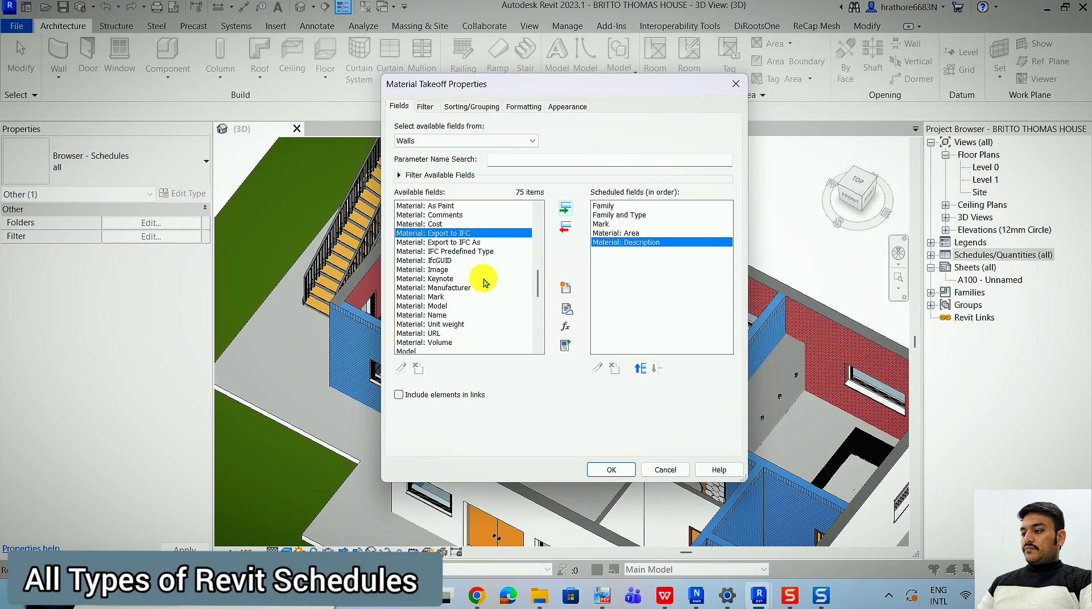
left_click(449, 342)
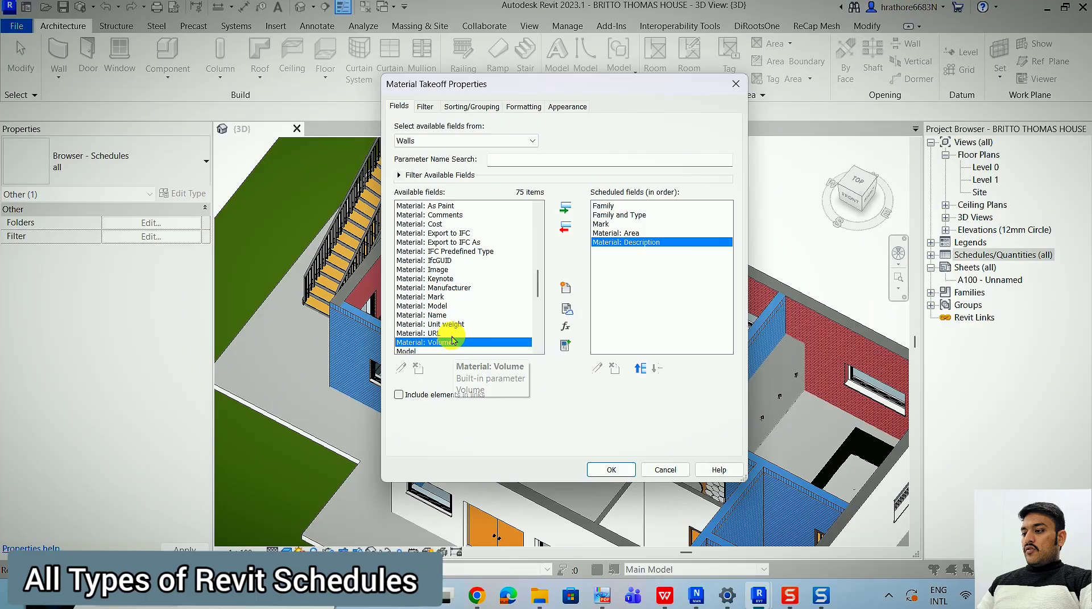
left_click(562, 208)
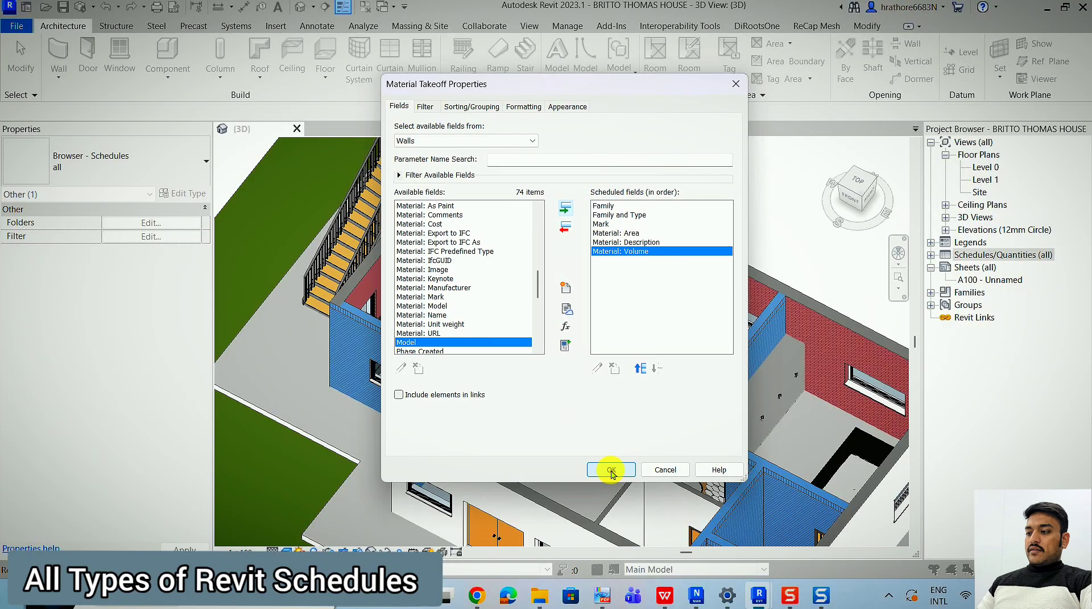
left_click(453, 324)
left_click(562, 208)
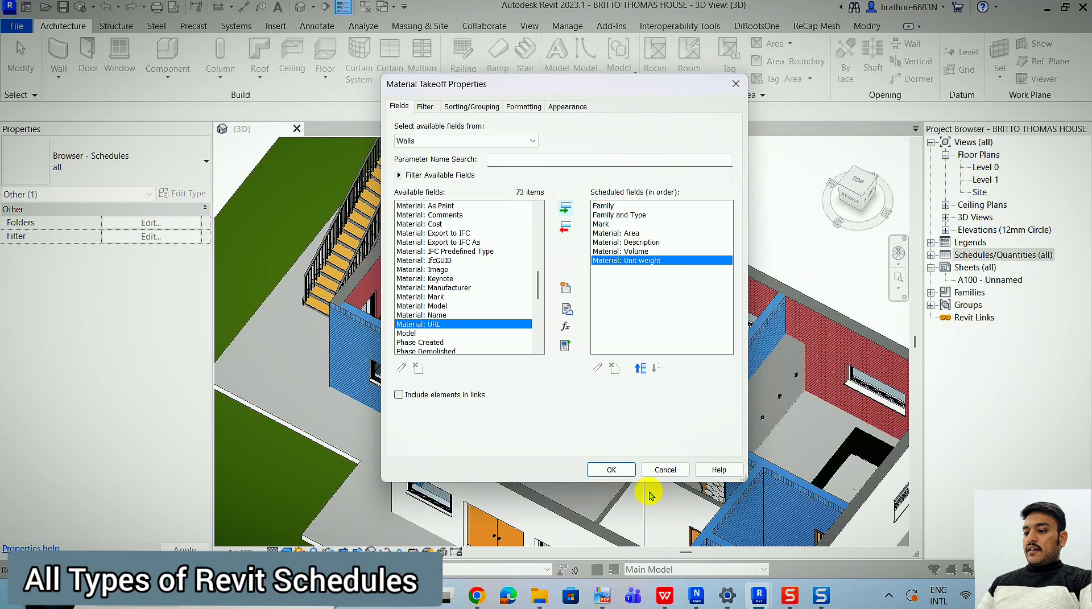
left_click(612, 470)
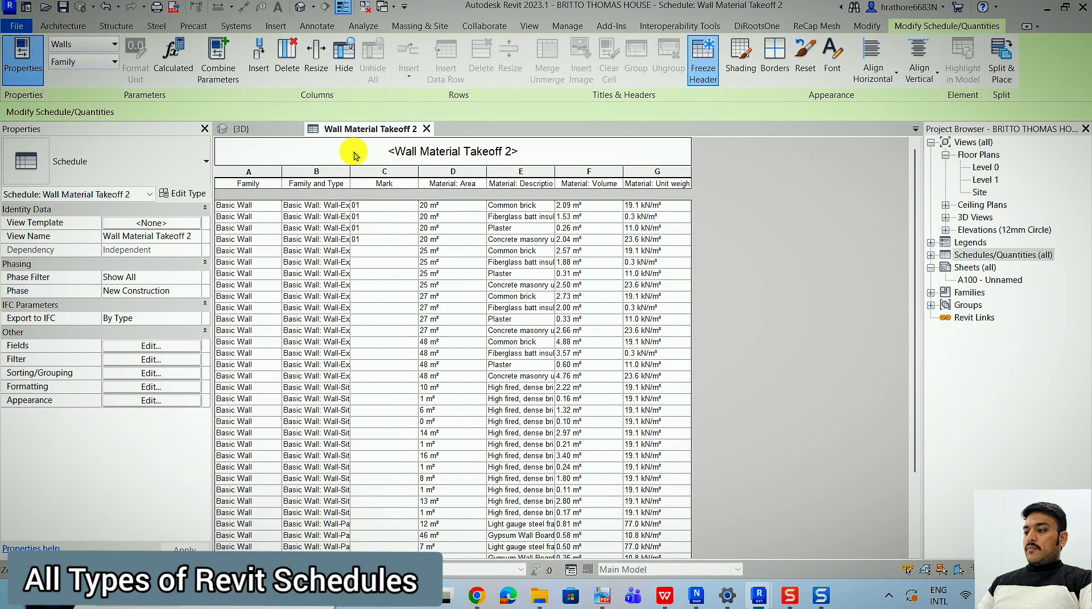
Widen the takeoff's Family and Type column and inspect the kitchen's exterior wall beside the stairs in the 3D view.
left_click_drag(354, 177, 490, 213)
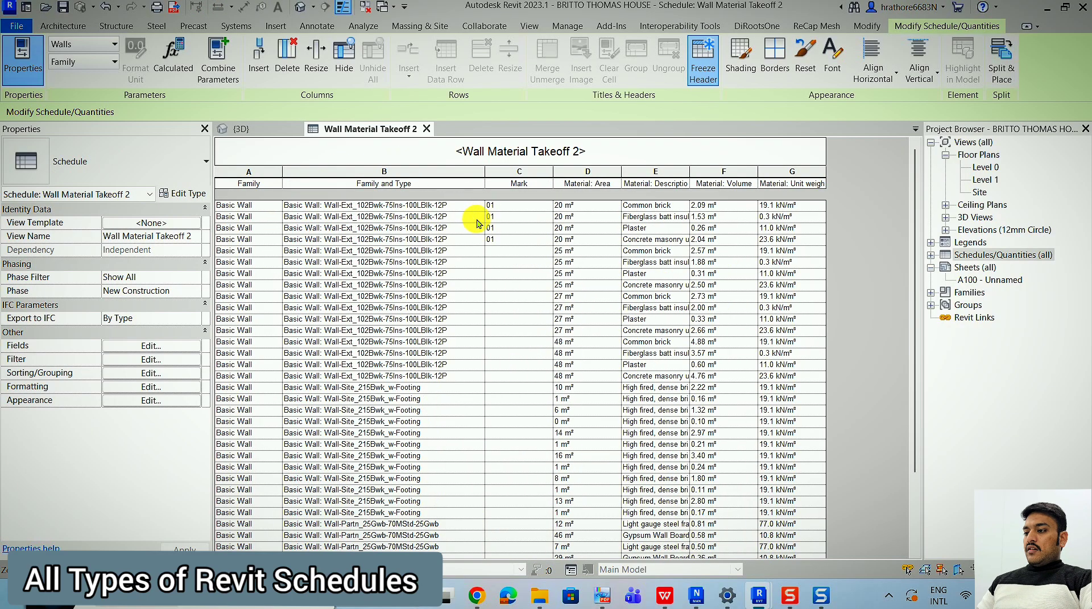
left_click(535, 207)
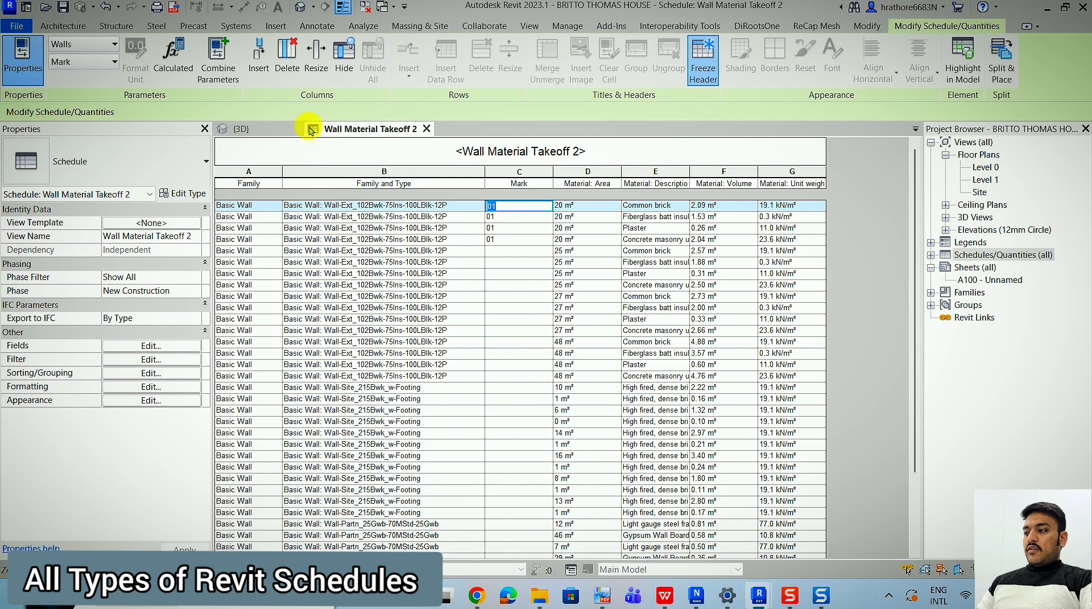
left_click(284, 129)
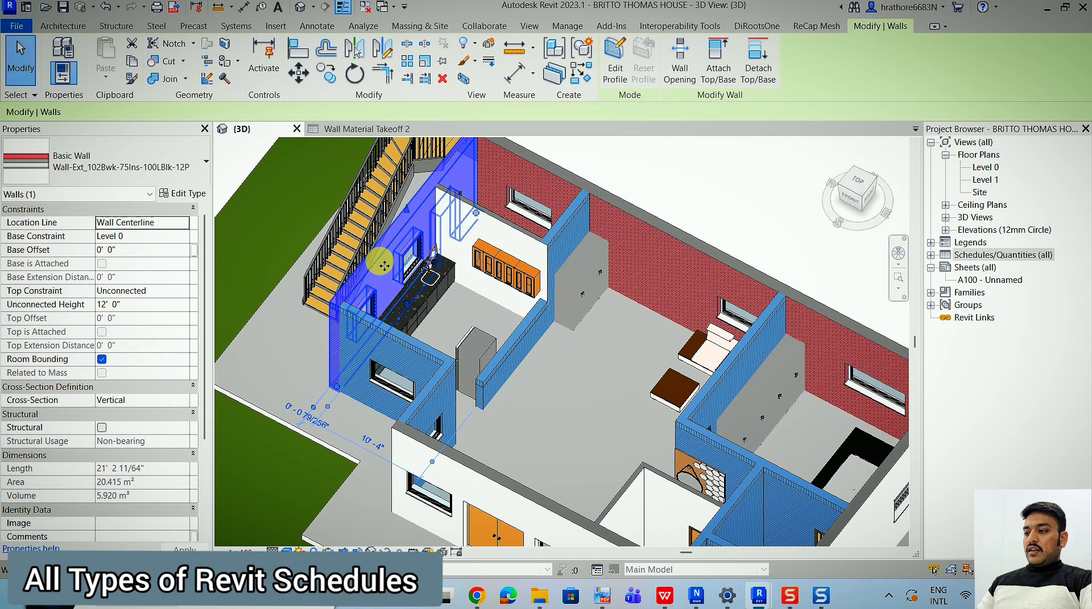
right_click(979, 255)
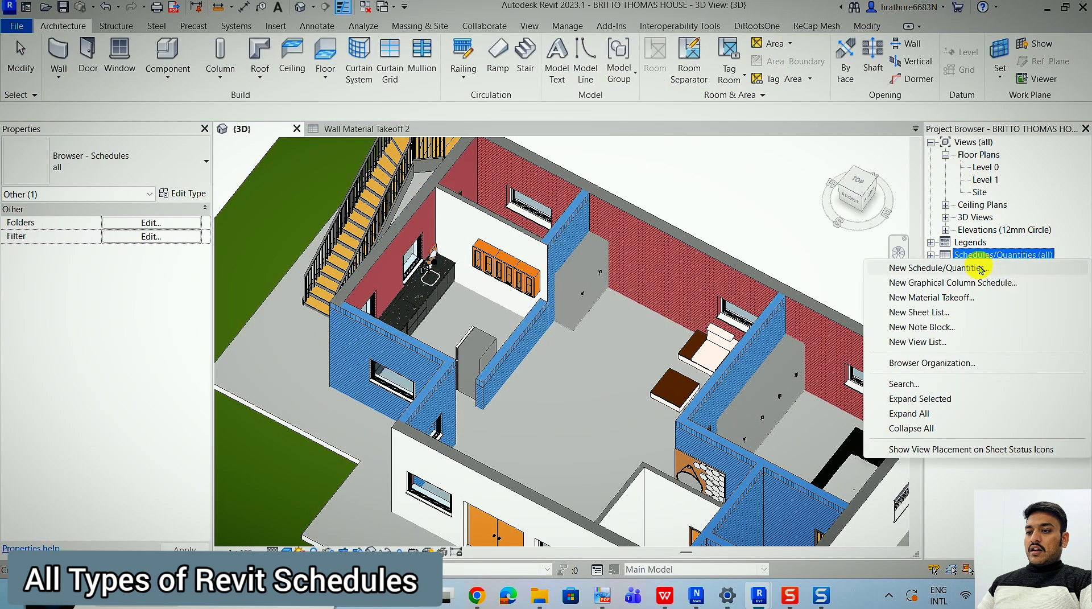
left_click(387, 250)
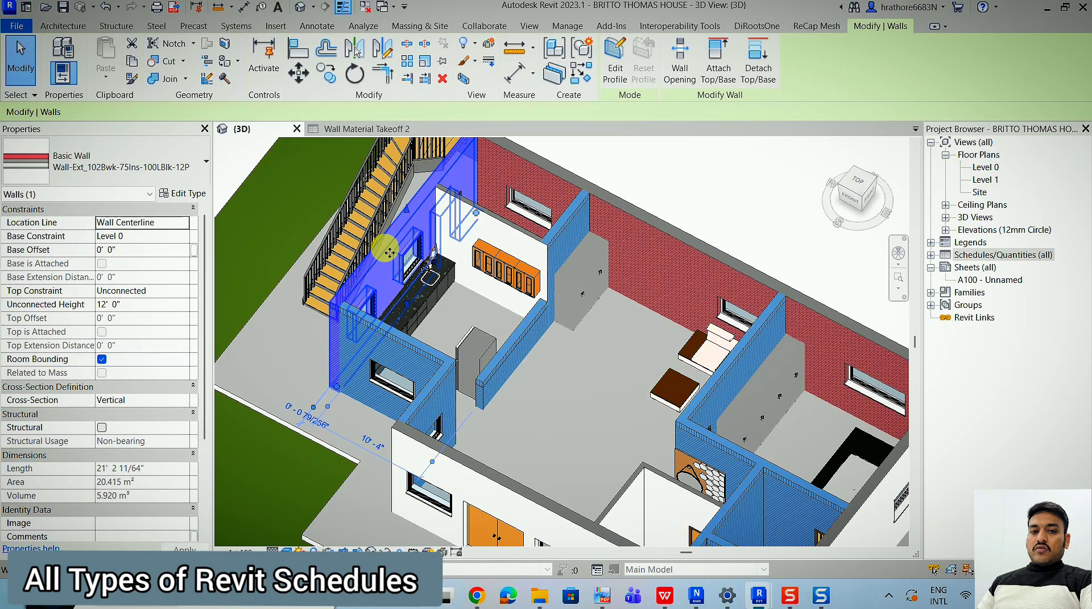
left_click(360, 126)
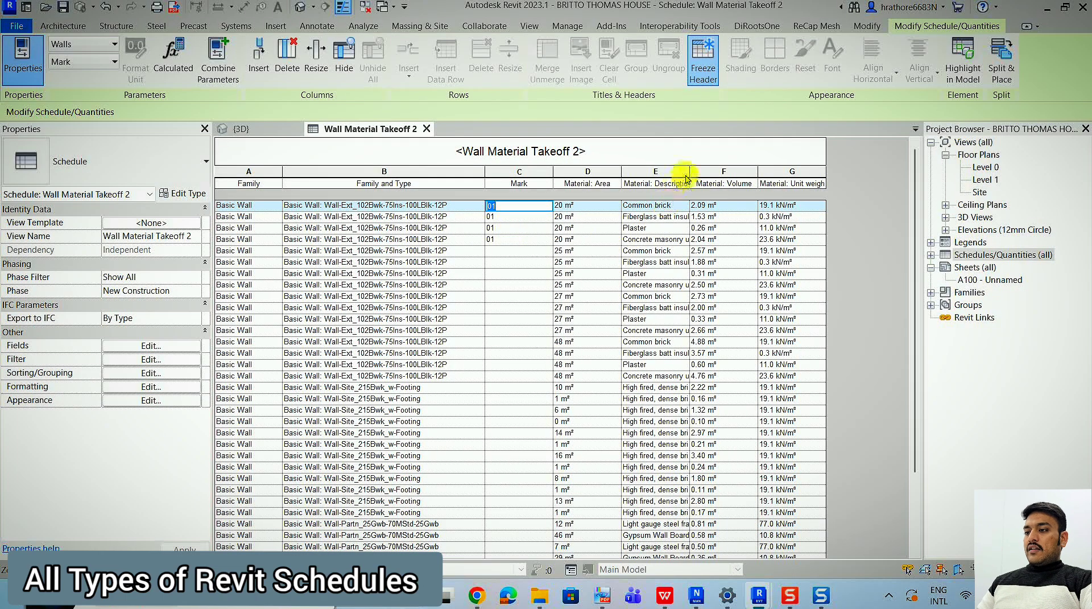
Widen the Material: Description column to show the full texts and compare the takeoff with the kitchen's exterior wall in 3D.
left_click_drag(695, 172, 748, 172)
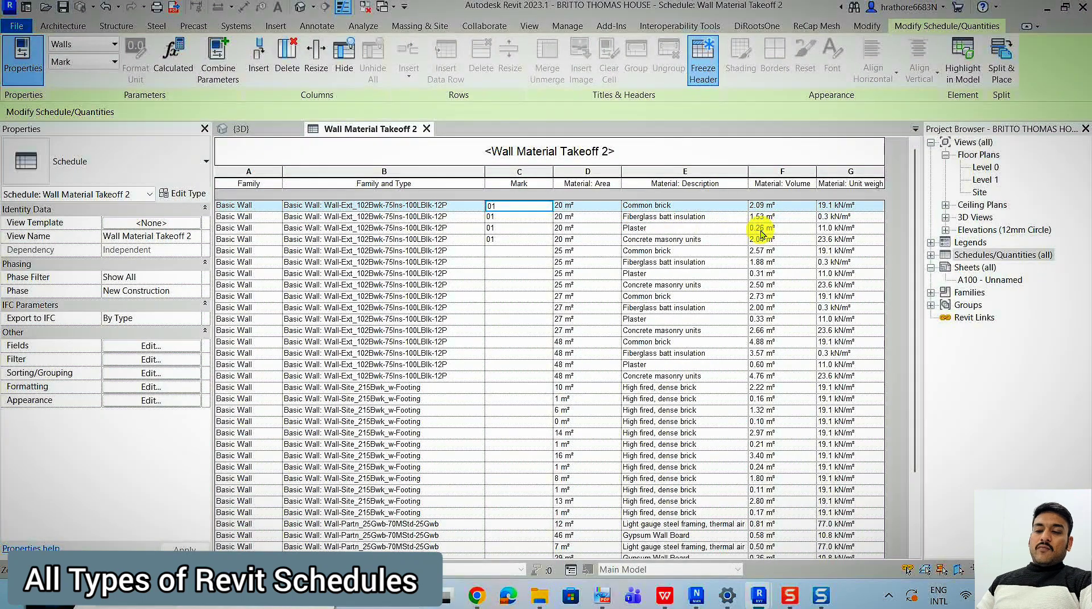
left_click(241, 128)
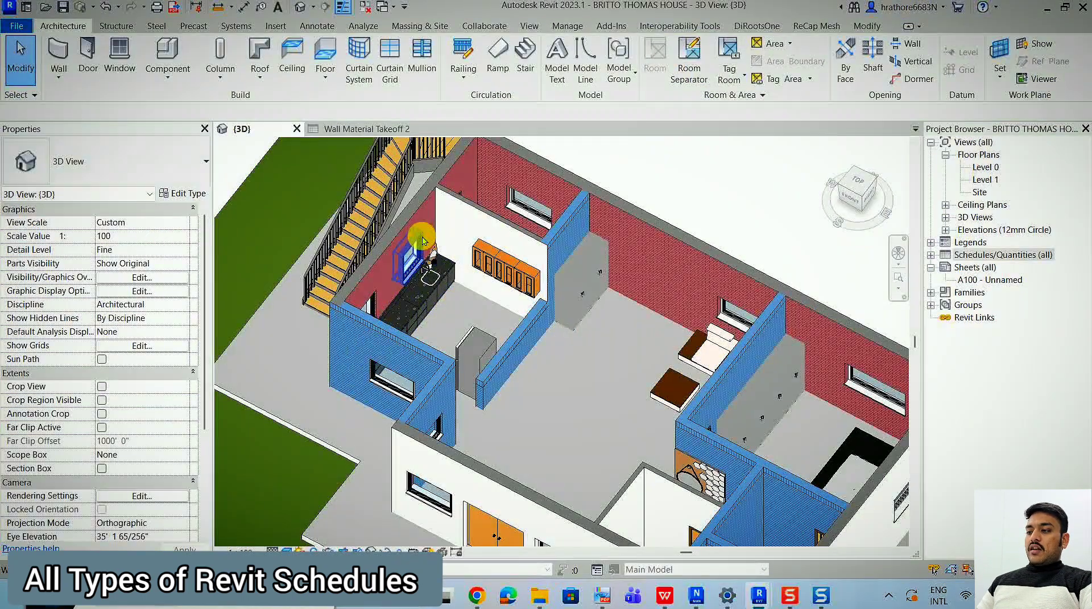
left_click(400, 237)
key("ctrl+Tab")
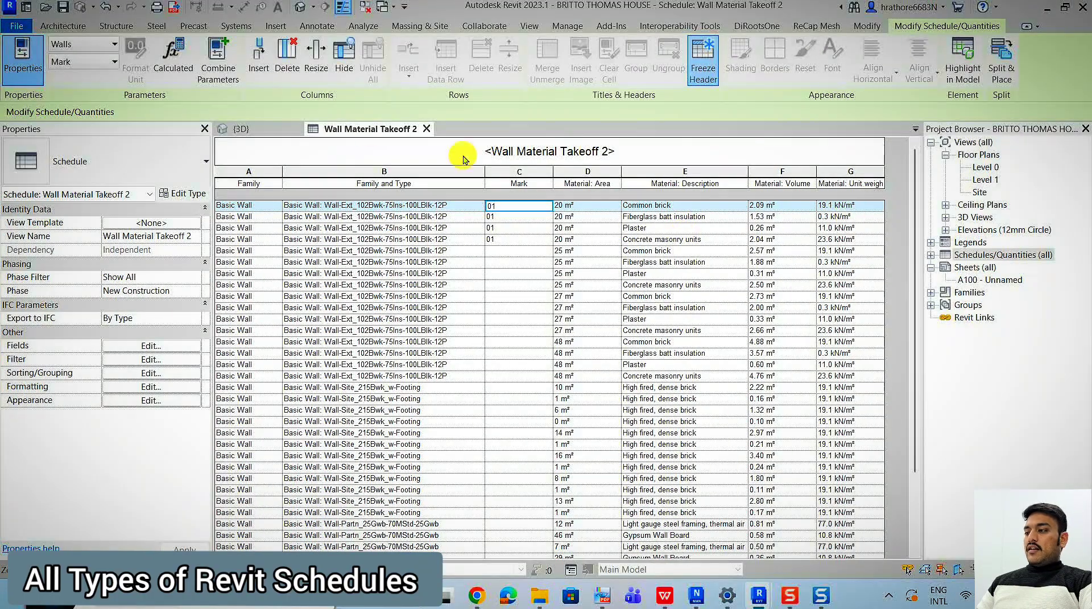
Examine the layer assembly of the kitchen's exterior wall in the 3D view and compare it with the material takeoff rows.
left_click(242, 129)
left_click(378, 276)
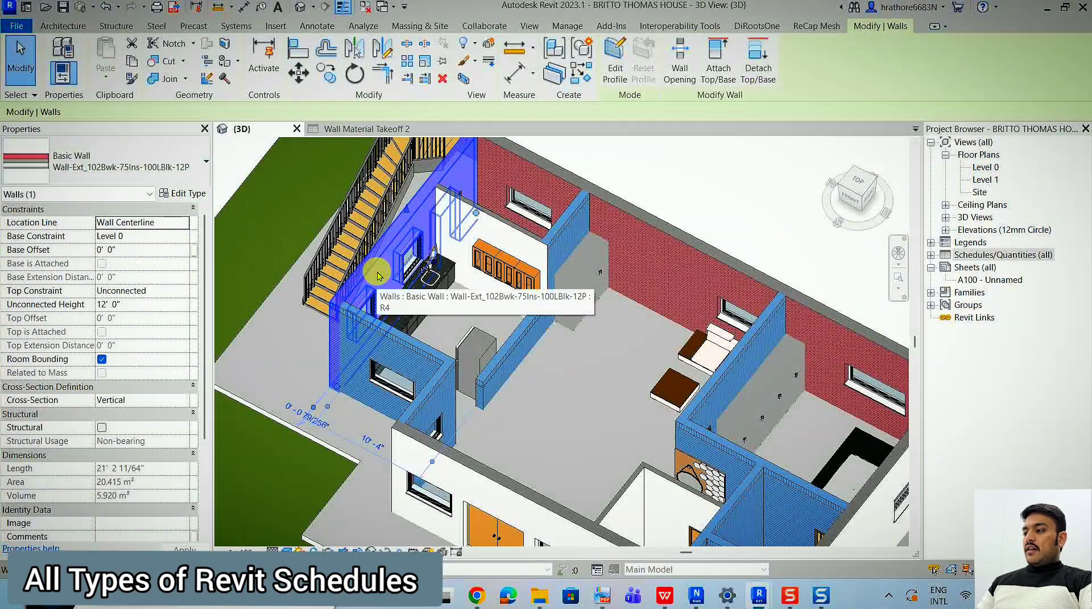
left_click(183, 194)
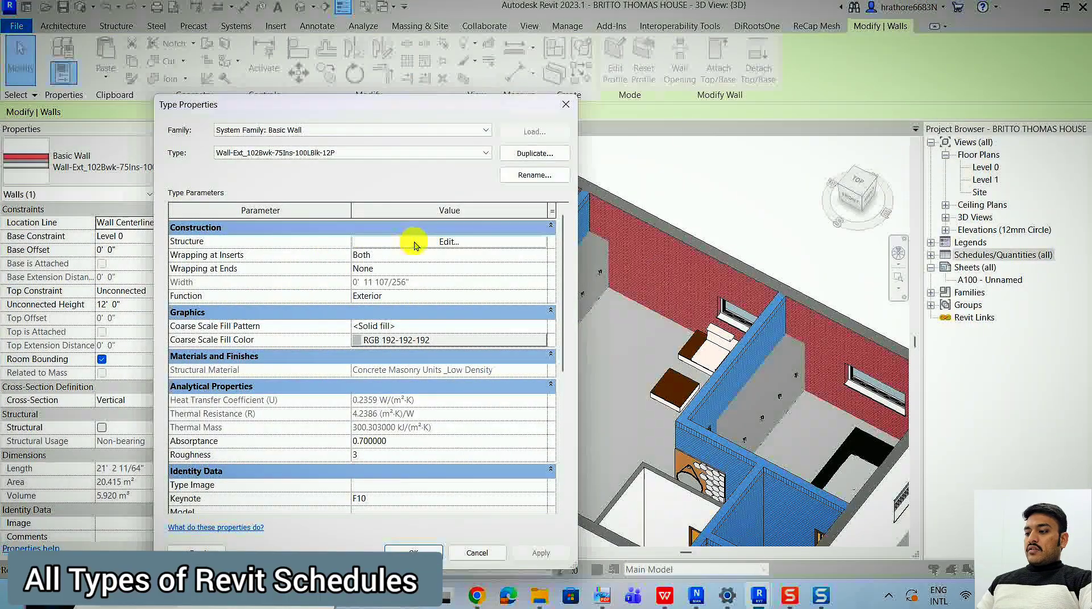
left_click(416, 241)
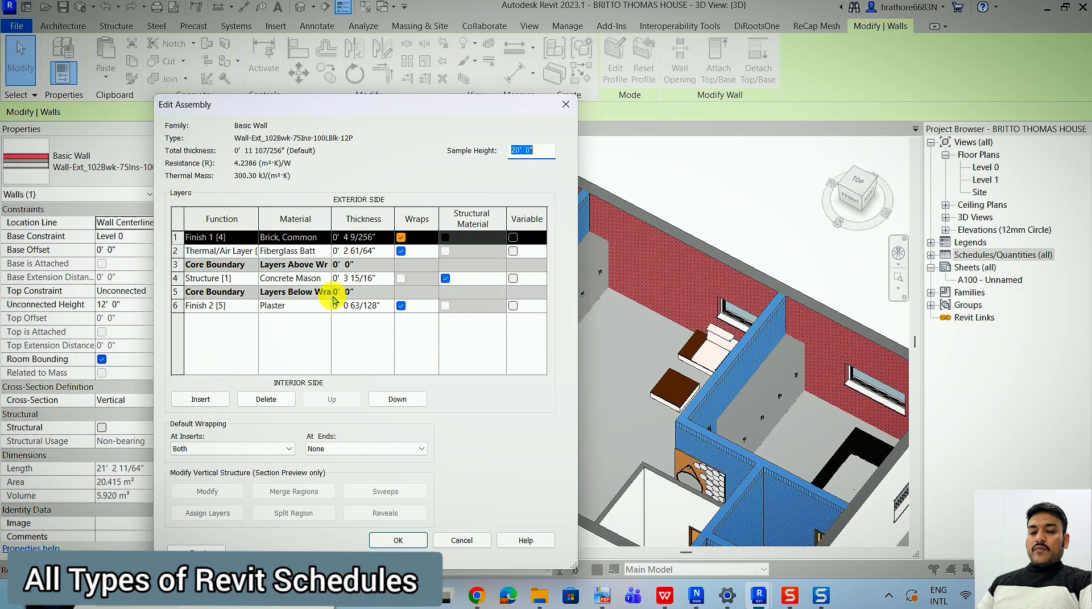
key("Escape")
left_click(566, 104)
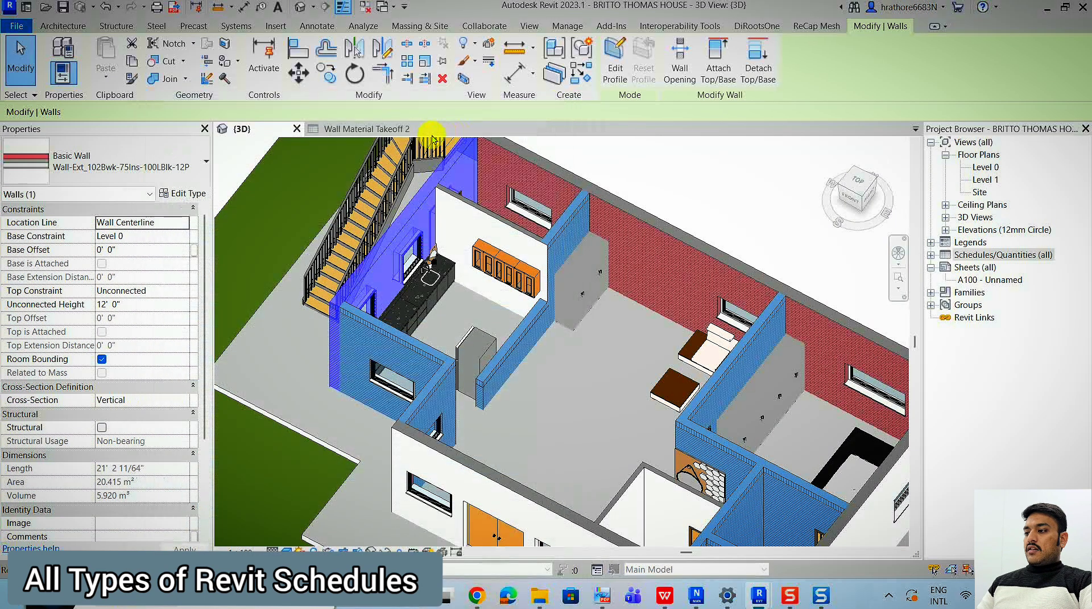
left_click(398, 130)
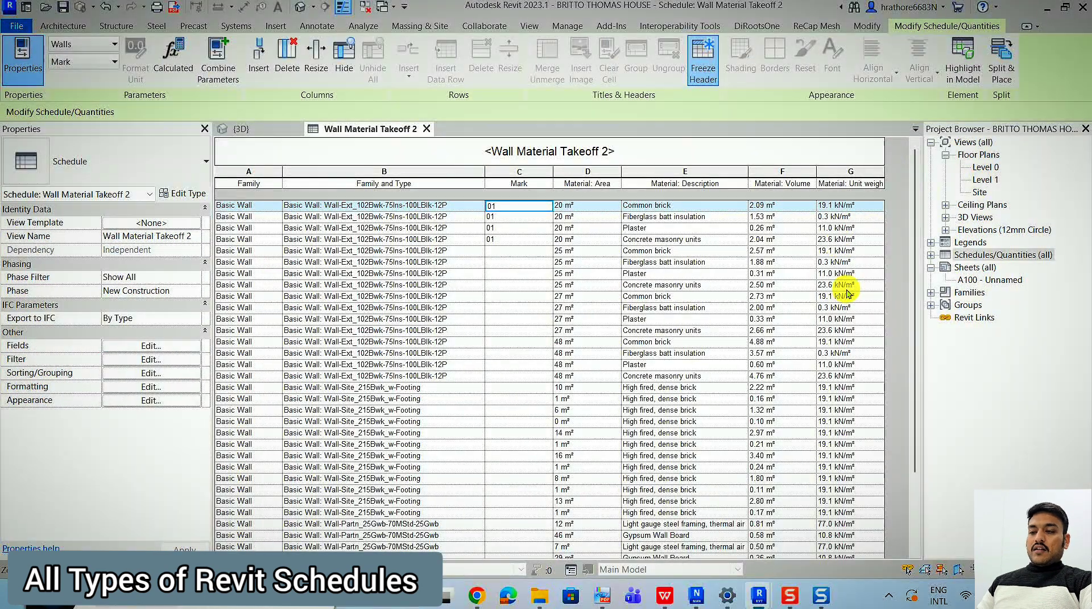
scroll(708, 240, "down", 3)
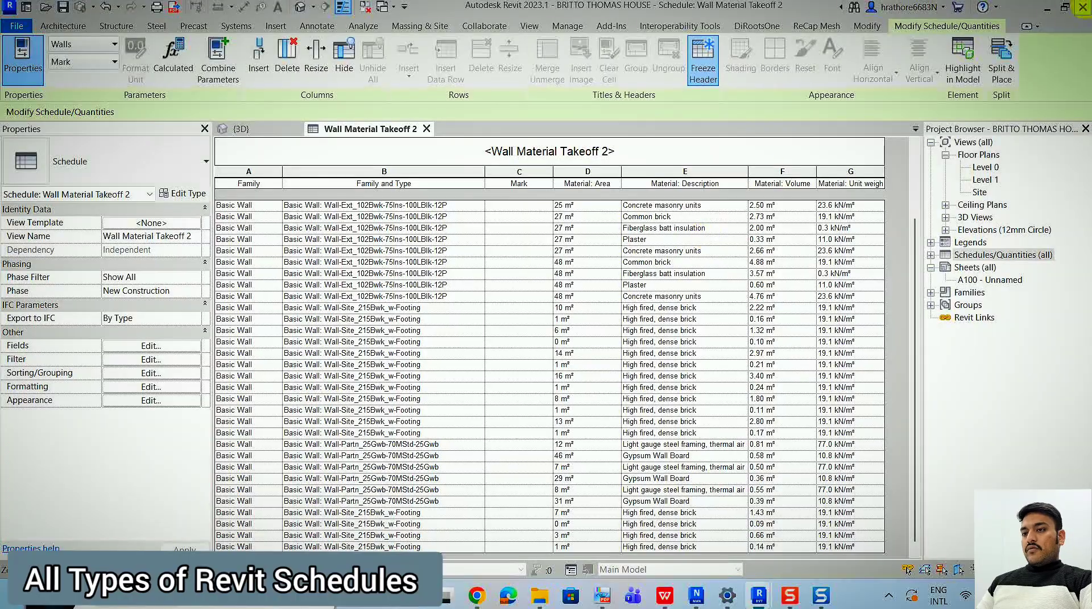
Switch to the Water Supply_detached project and expand its Plumbing sheets down to the WATER SUPPLY group.
left_click(1046, 11)
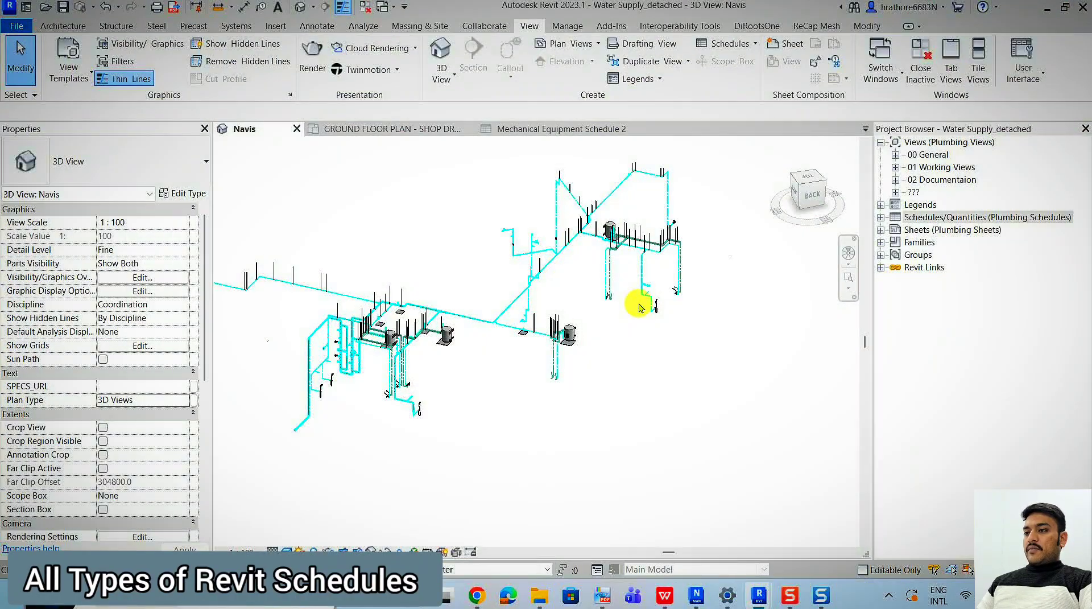
left_click(741, 47)
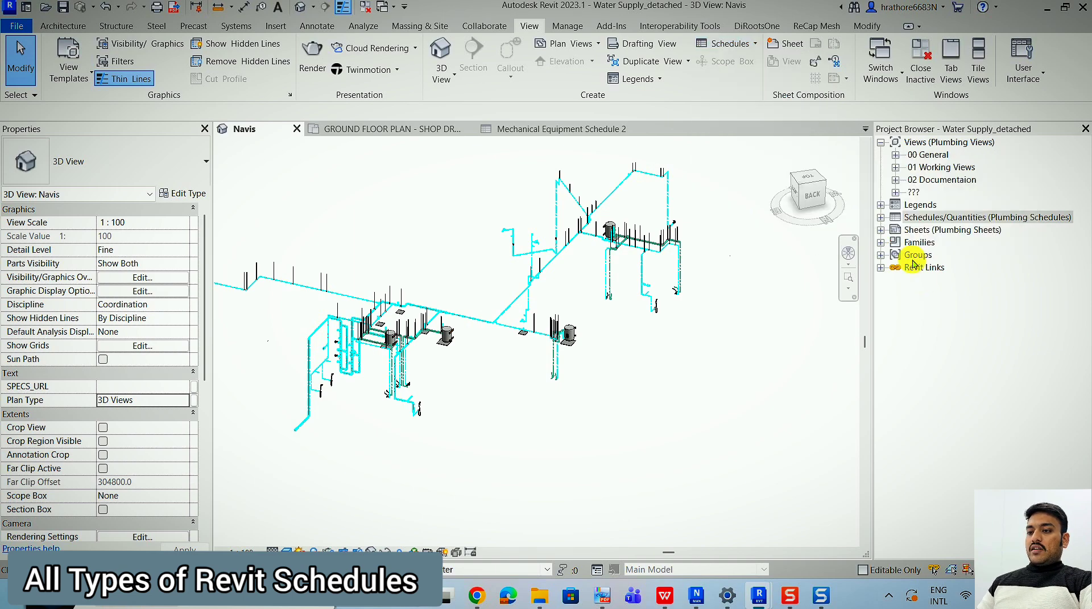
left_click(881, 231)
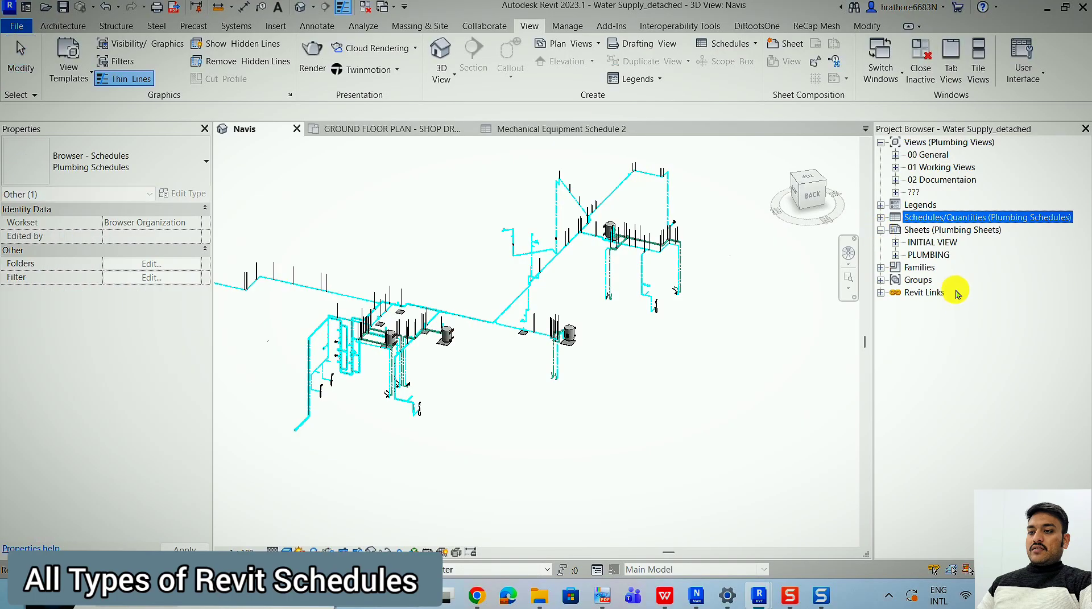
left_click(897, 255)
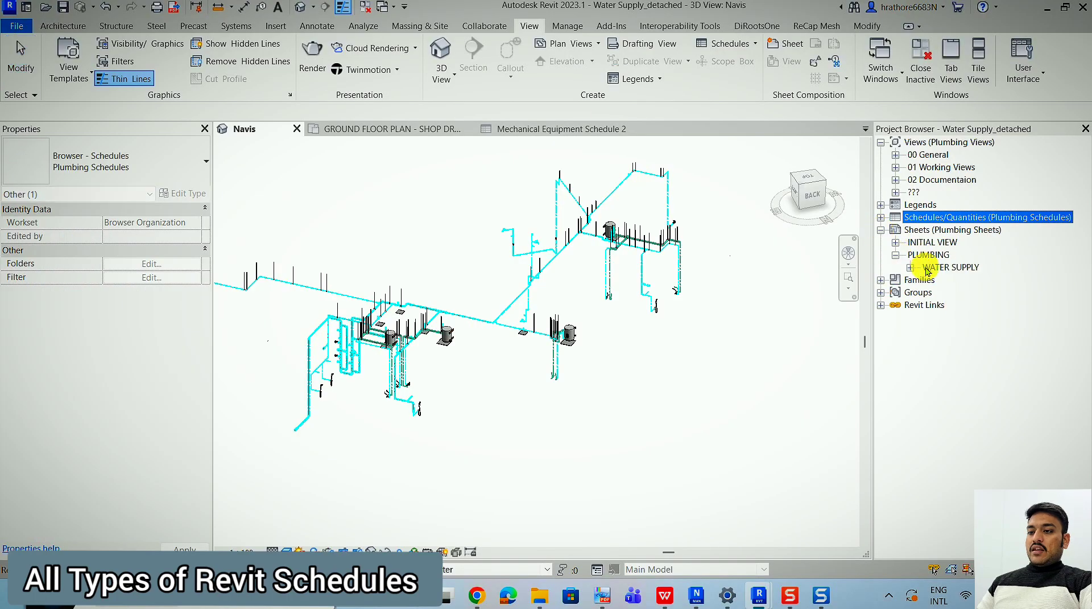
left_click(911, 267)
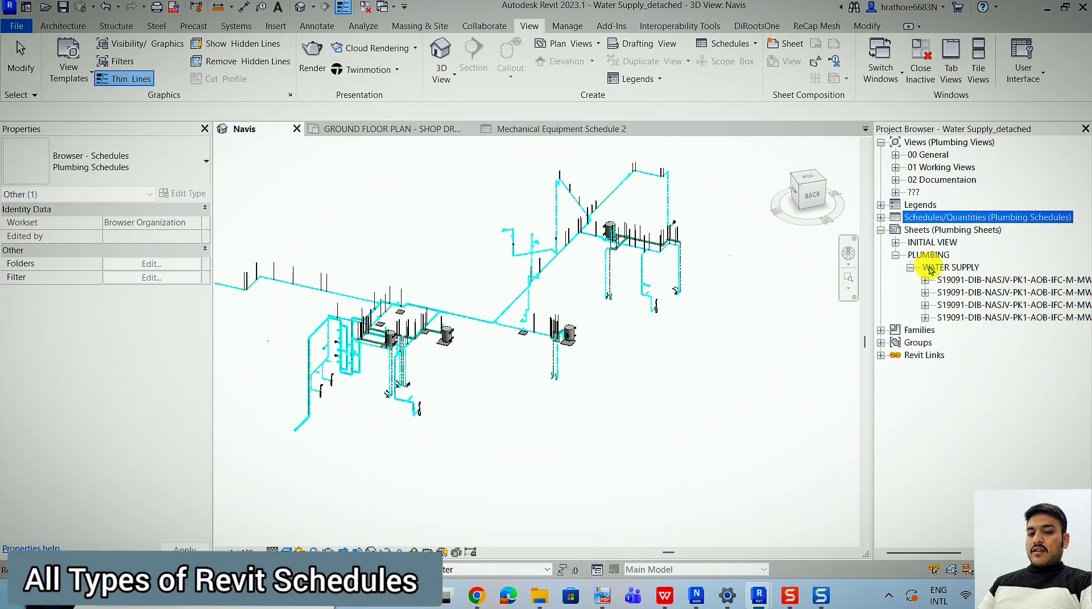
scroll(930, 271, "right", 1)
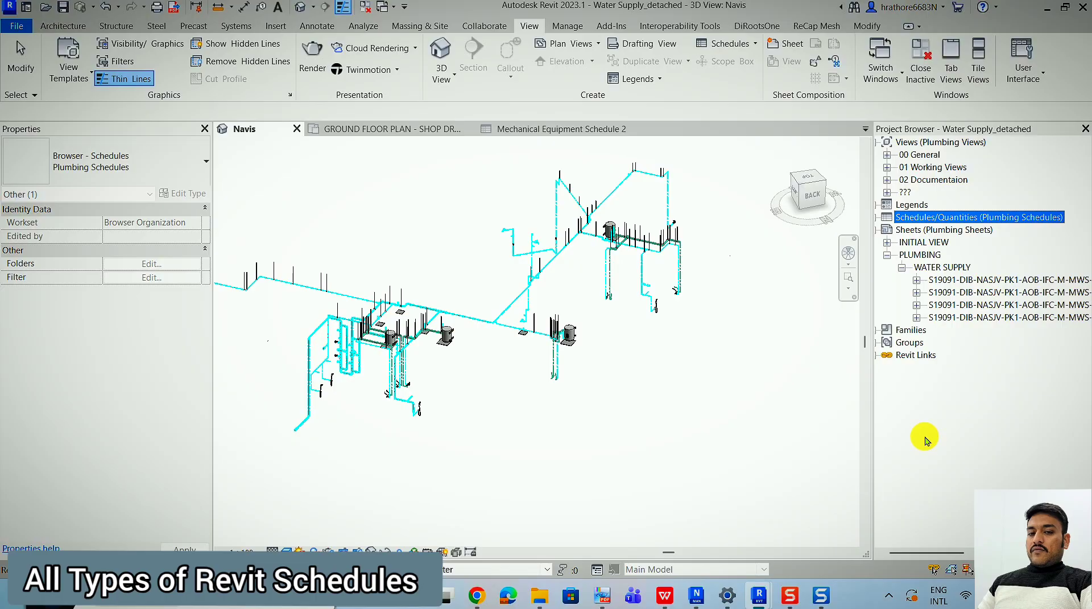
Start a new sheet list and add the Sheet Name and Sheet Number fields.
right_click(927, 222)
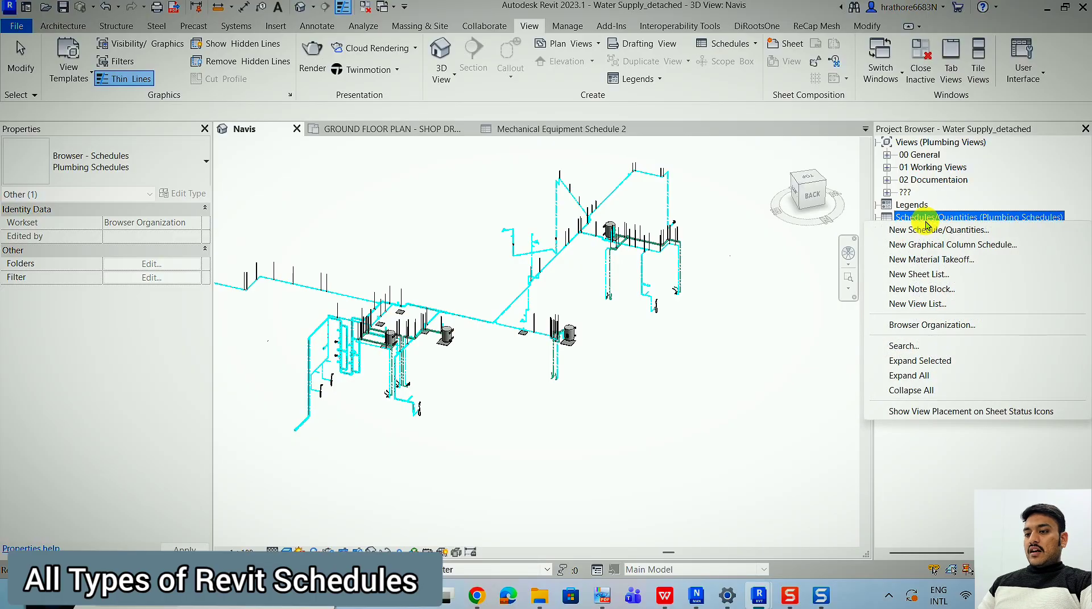
left_click(927, 274)
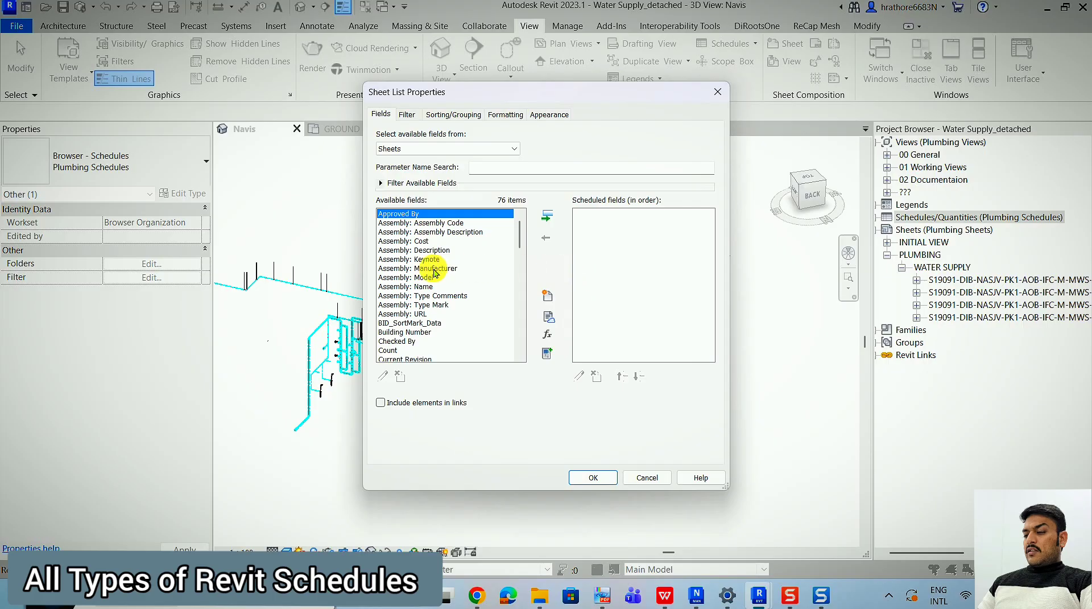
scroll(435, 274, "down", 20)
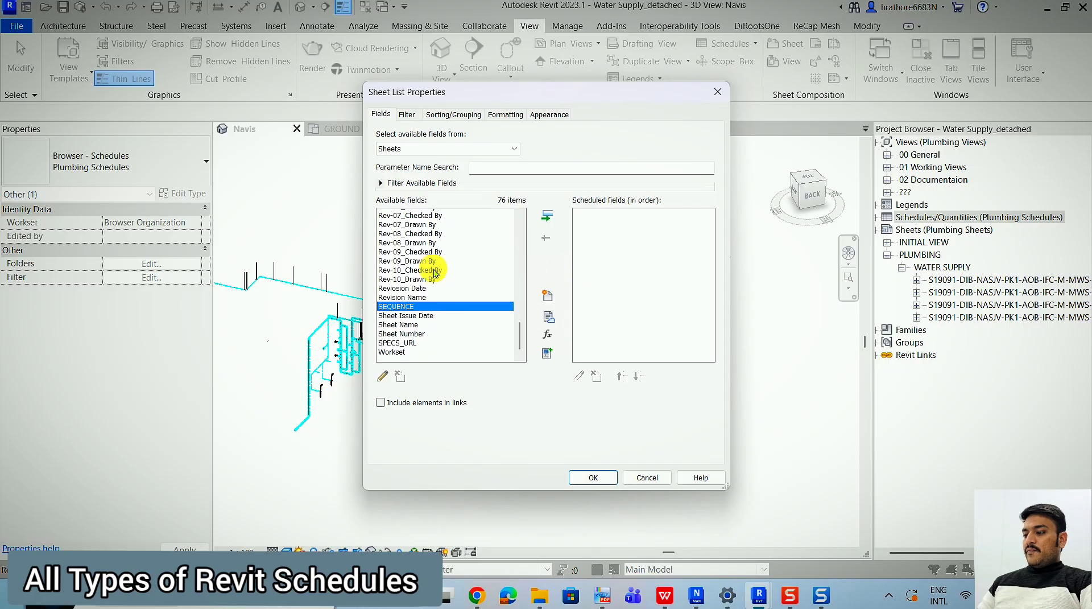
left_click(408, 323)
left_click(407, 332, "shift")
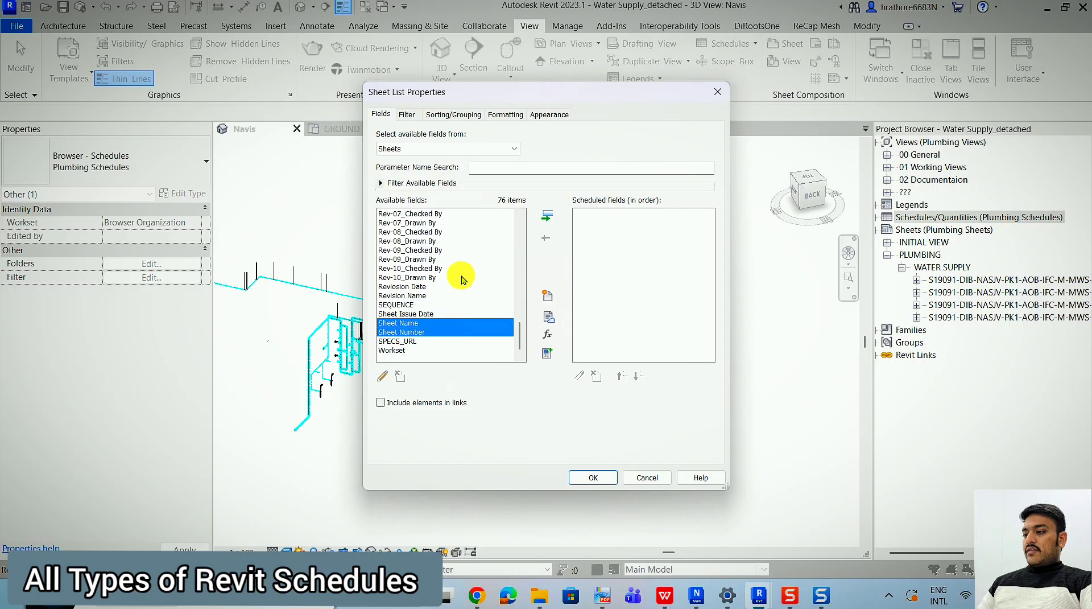
left_click(546, 222)
Add the Checked By and Designed By fields and generate the sheet list.
left_click(421, 252)
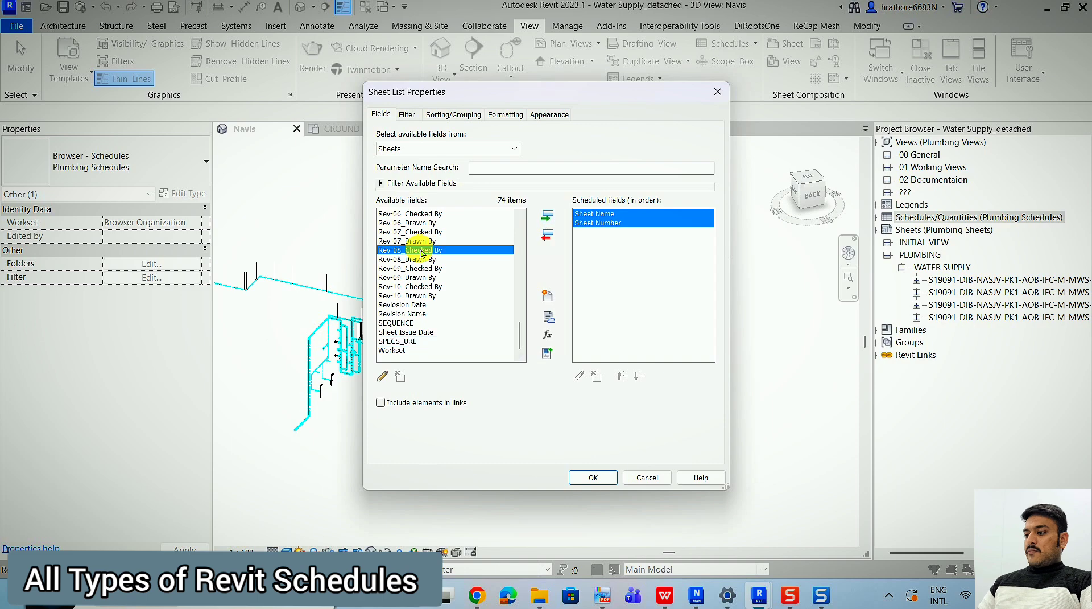
key("c")
left_click(547, 216)
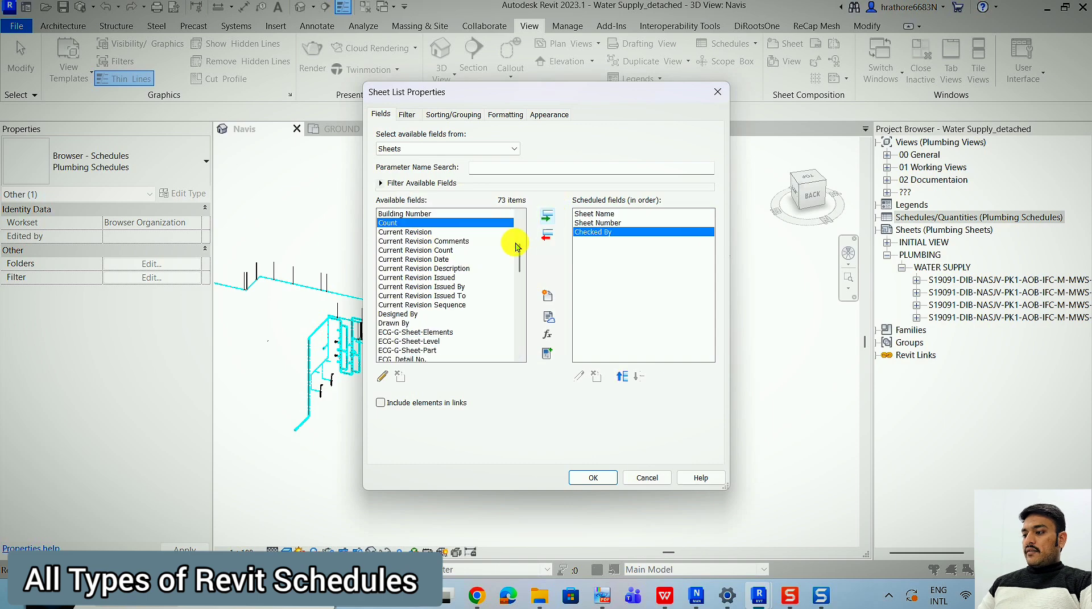
left_click(398, 314)
left_click(547, 217)
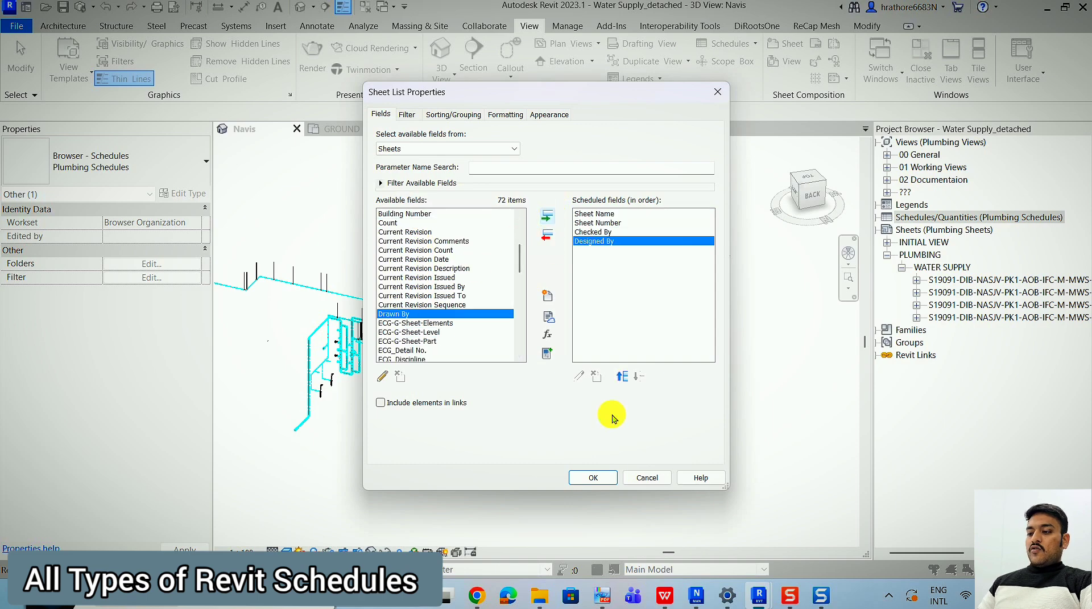
left_click(584, 478)
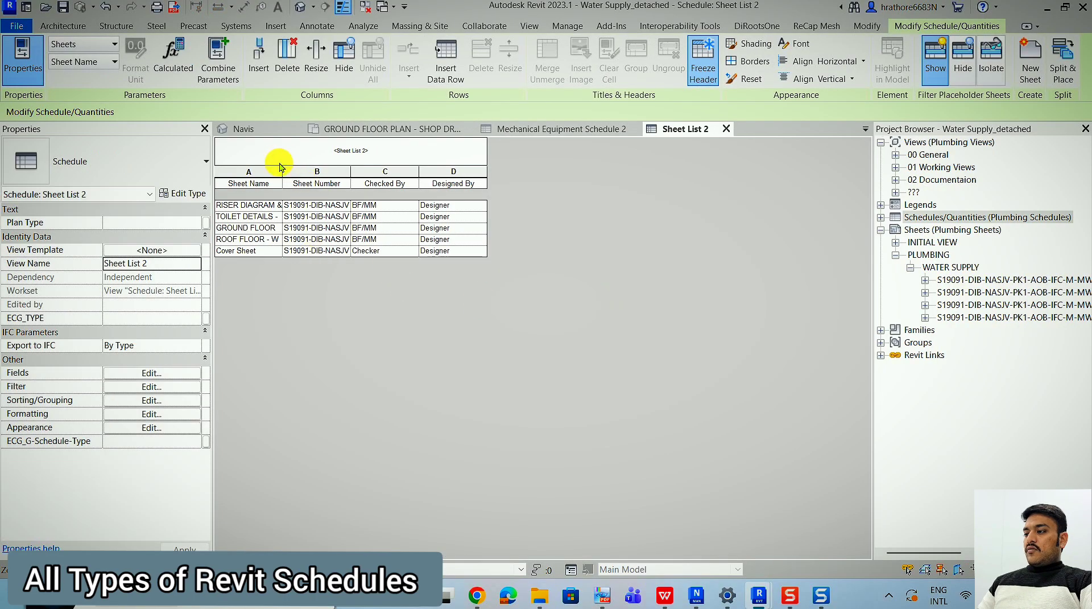
Widen the sheet list's Sheet Name and Sheet Number columns and select the toilet details sheet's Designed By cell.
left_click_drag(288, 176, 364, 176)
left_click_drag(435, 176, 533, 175)
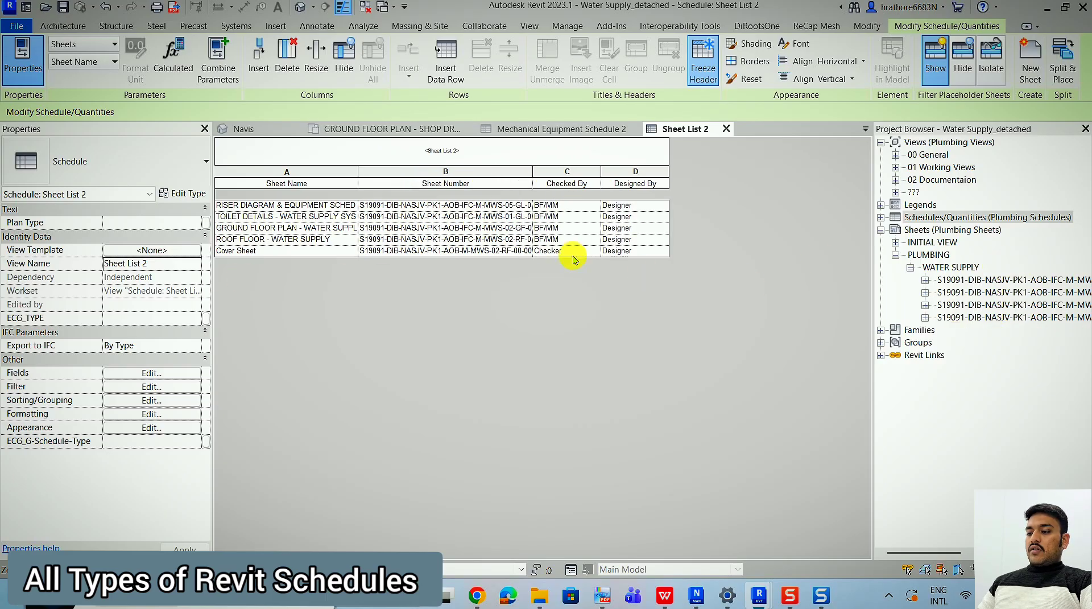
left_click_drag(540, 182, 674, 194)
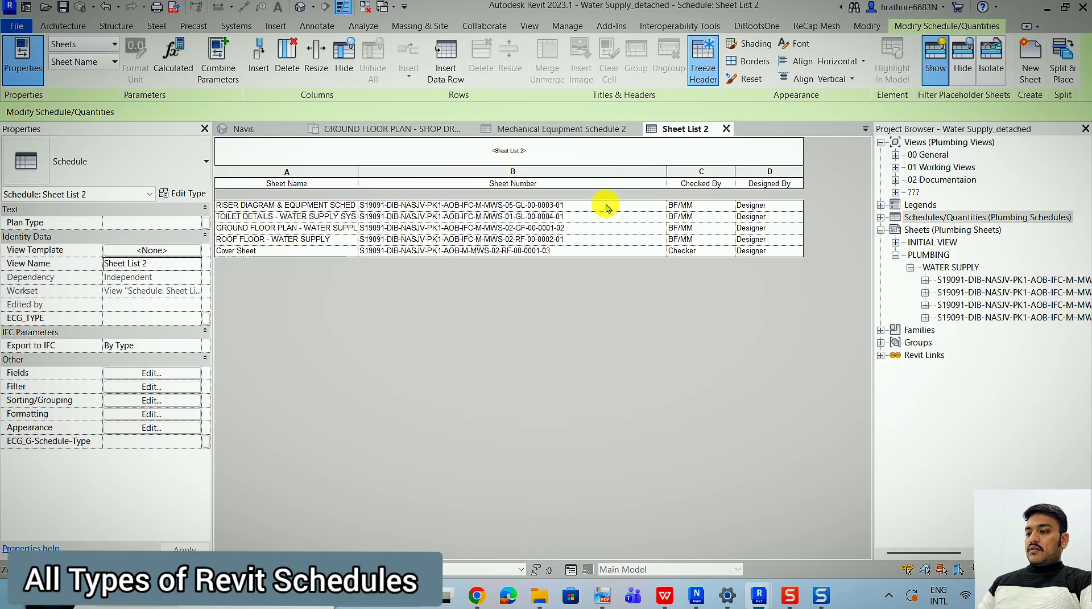
left_click(785, 219)
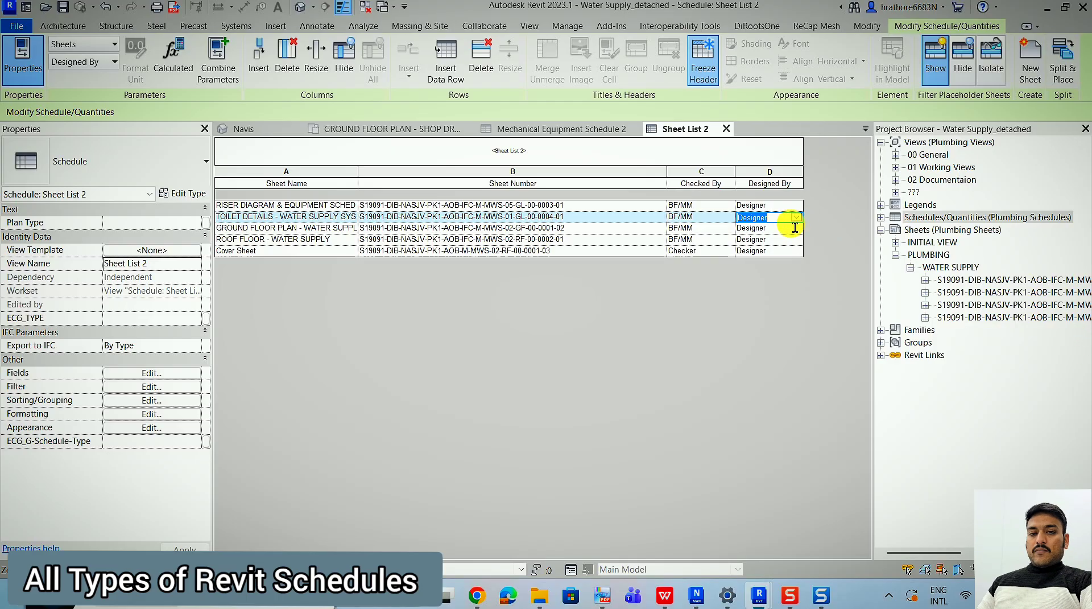
View the GROUND FLOOR PLAN - SHOP DRAWING and look up the Note Block schedule type's description.
left_click(565, 130)
left_click(422, 131)
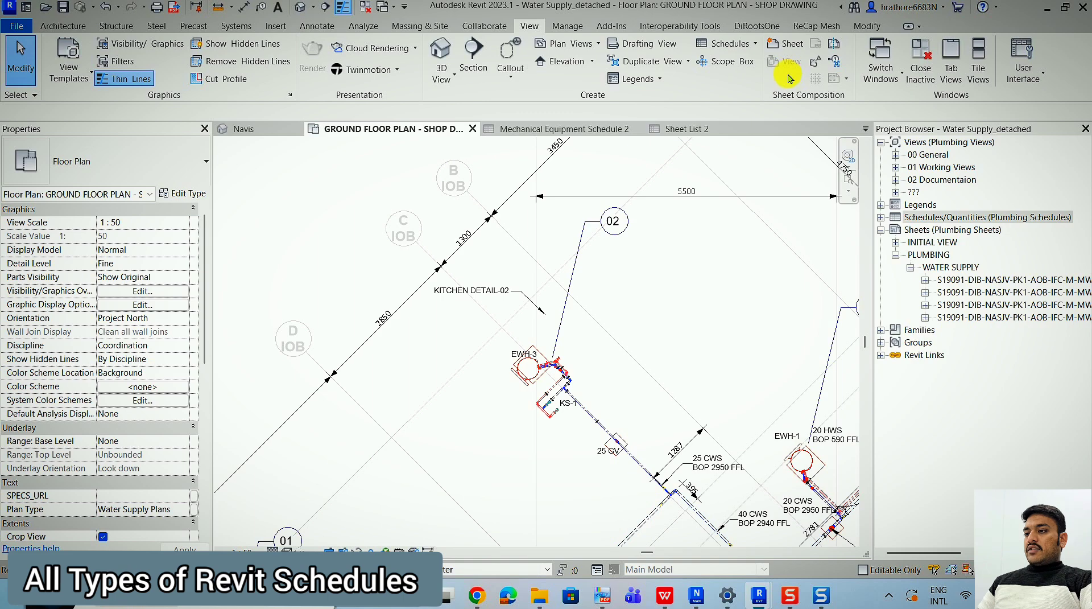
left_click(739, 44)
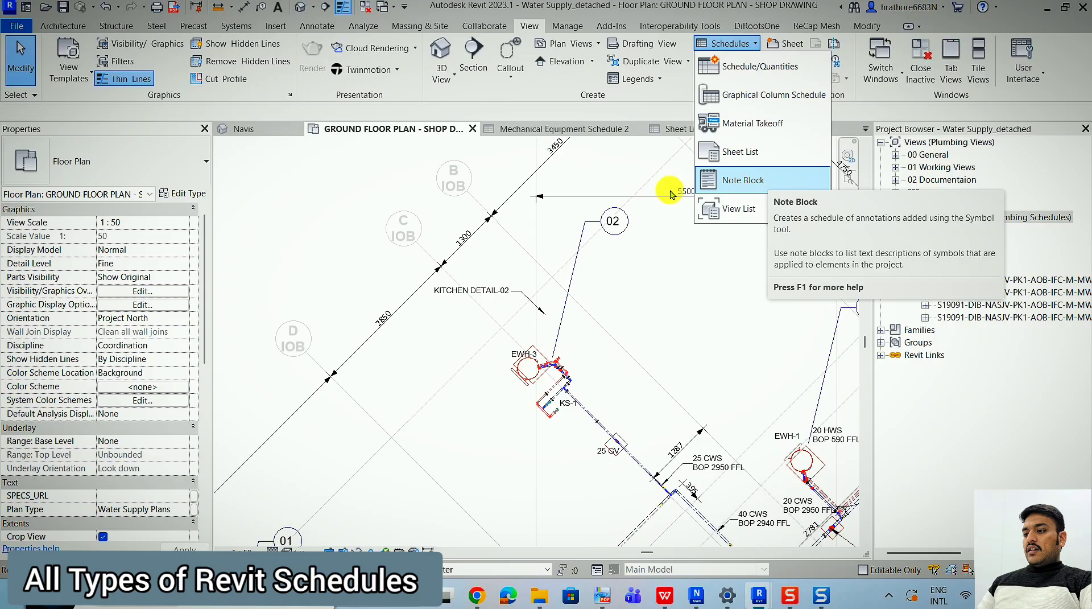
scroll(497, 224, "down", 2)
left_click(580, 289)
scroll(598, 160, "down", 2)
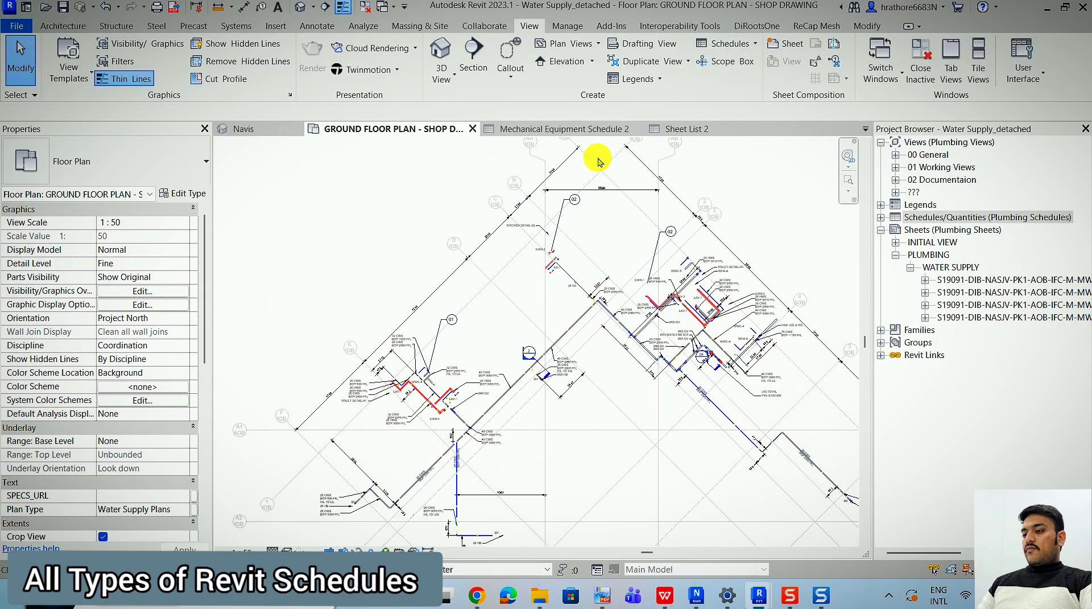
scroll(599, 160, "down", 2)
scroll(649, 276, "up", 2)
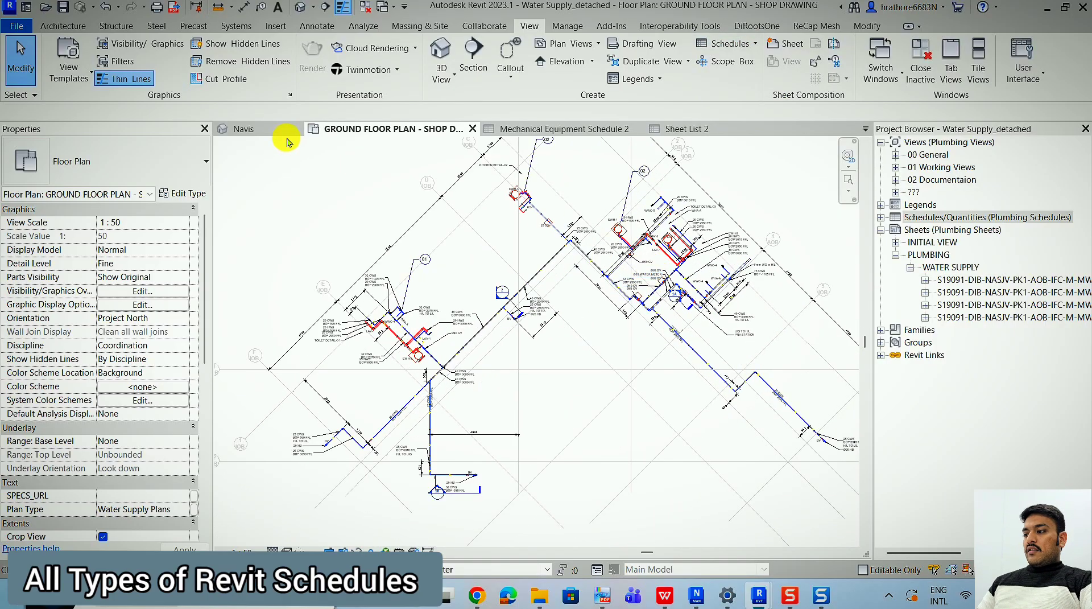
Examine the numbered note symbols 01 and 02 on the ground floor plan and the water supply piping their leaders point to.
left_click(283, 130)
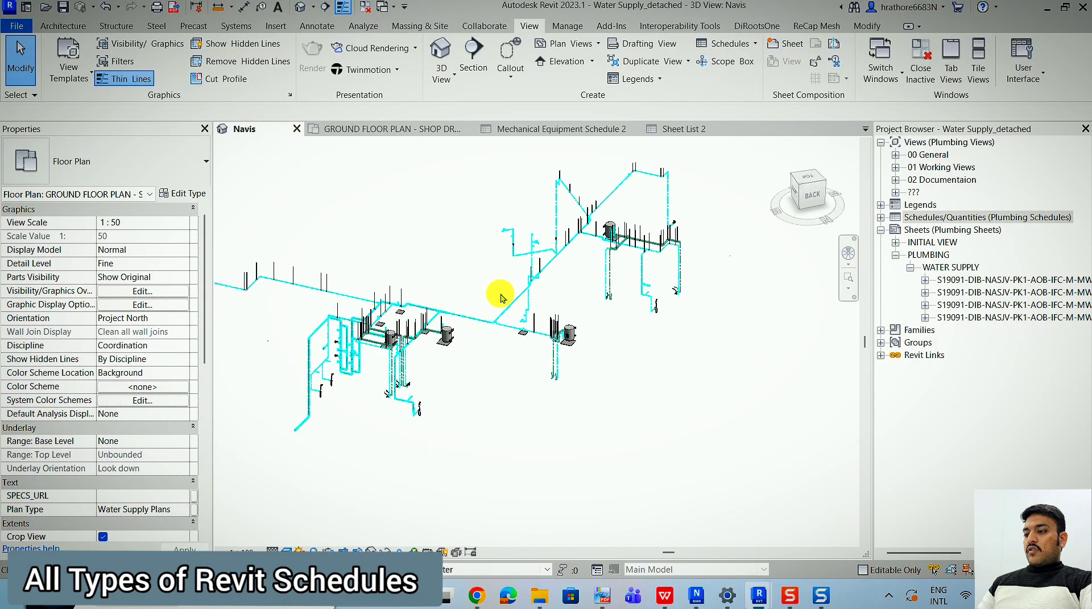
left_click(419, 129)
scroll(712, 237, "up", 3)
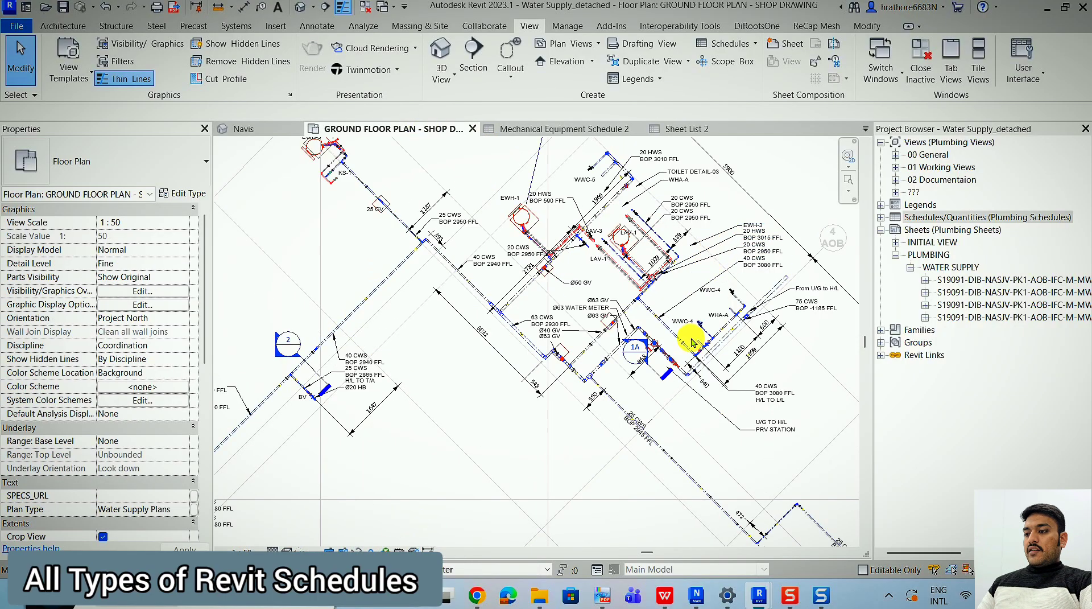
scroll(690, 365, "down", 2)
scroll(546, 236, "up", 2)
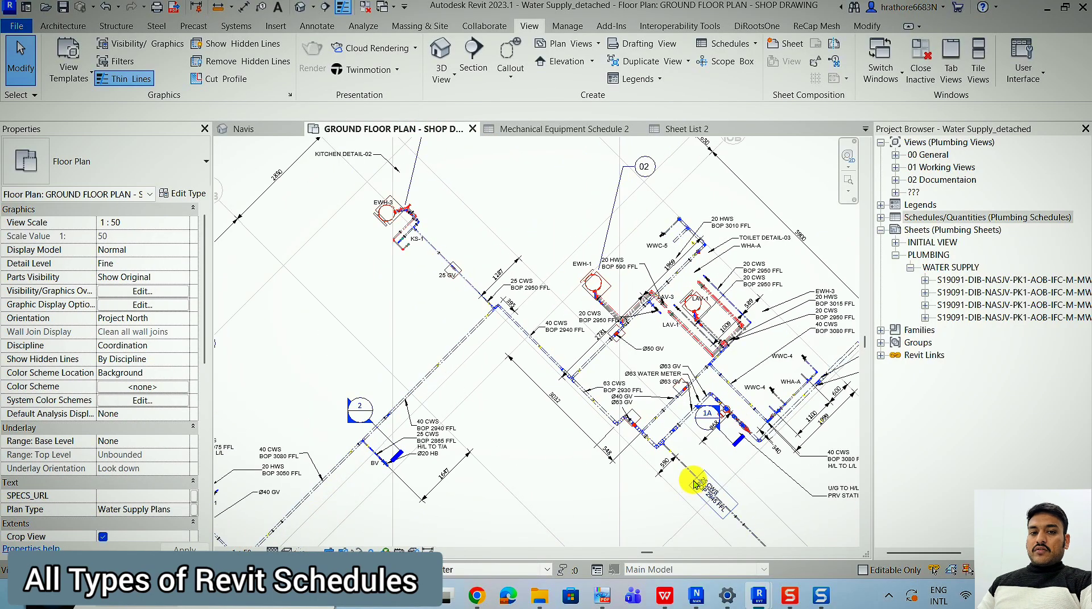
scroll(623, 357, "down", 3)
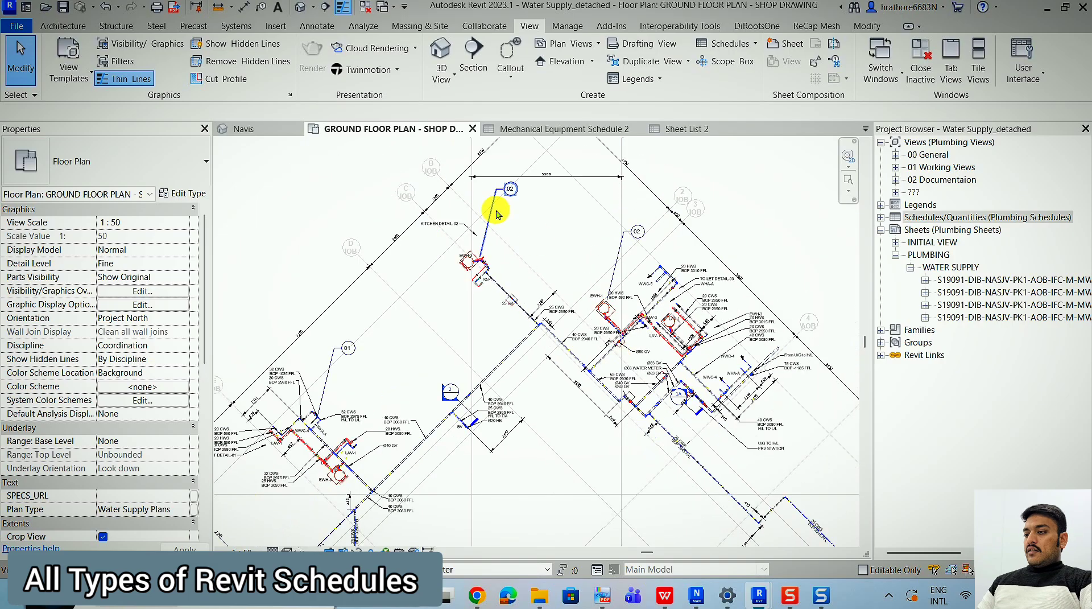
scroll(491, 213, "up", 5)
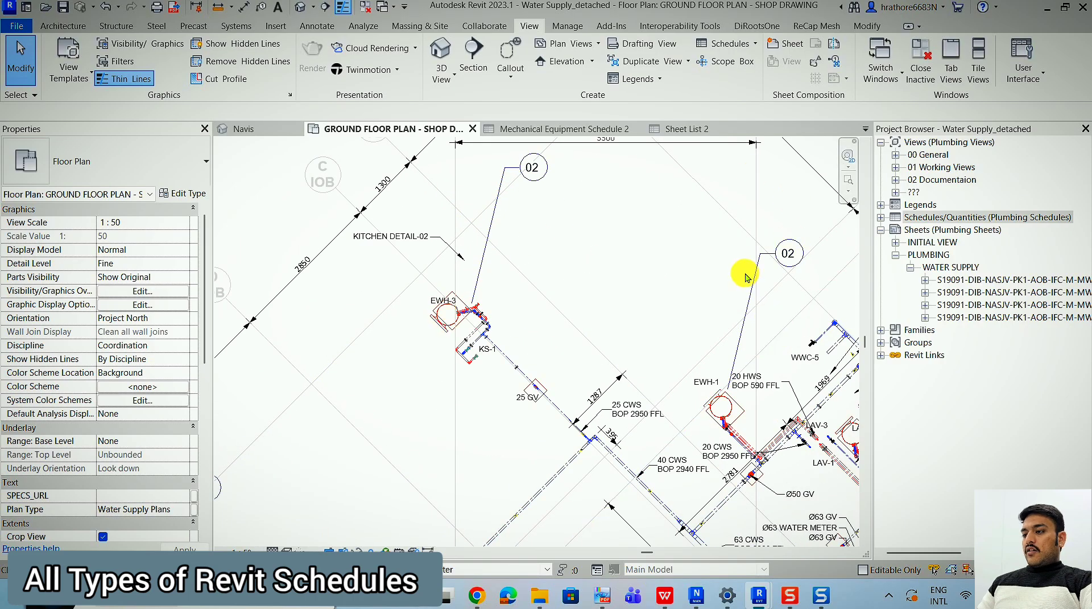
scroll(690, 238, "down", 3)
scroll(438, 410, "up", 8)
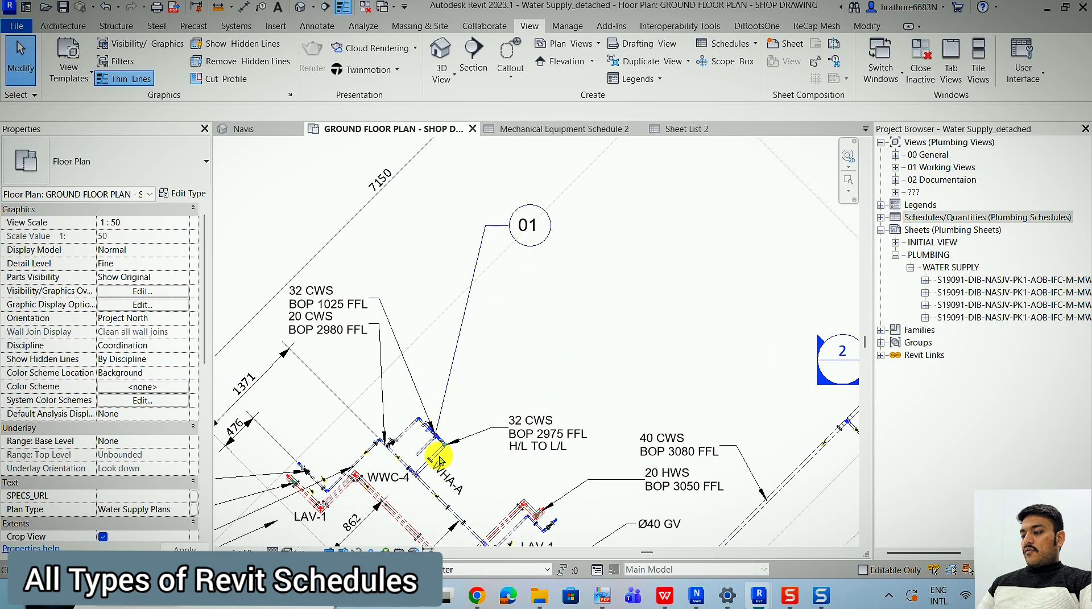
scroll(426, 375, "up", 1)
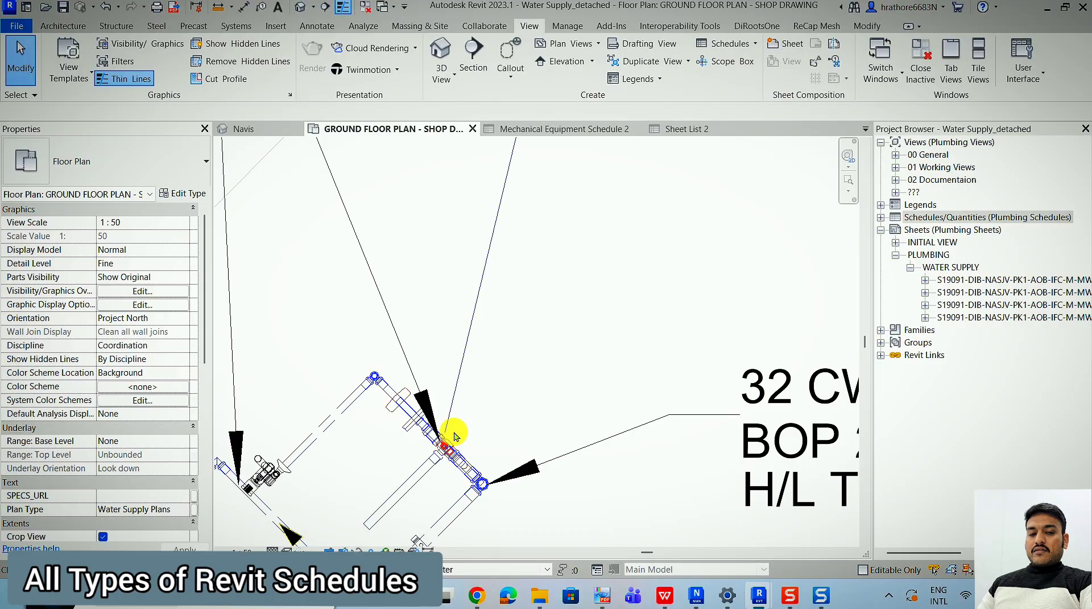
scroll(454, 437, "down", 2)
scroll(454, 437, "down", 3)
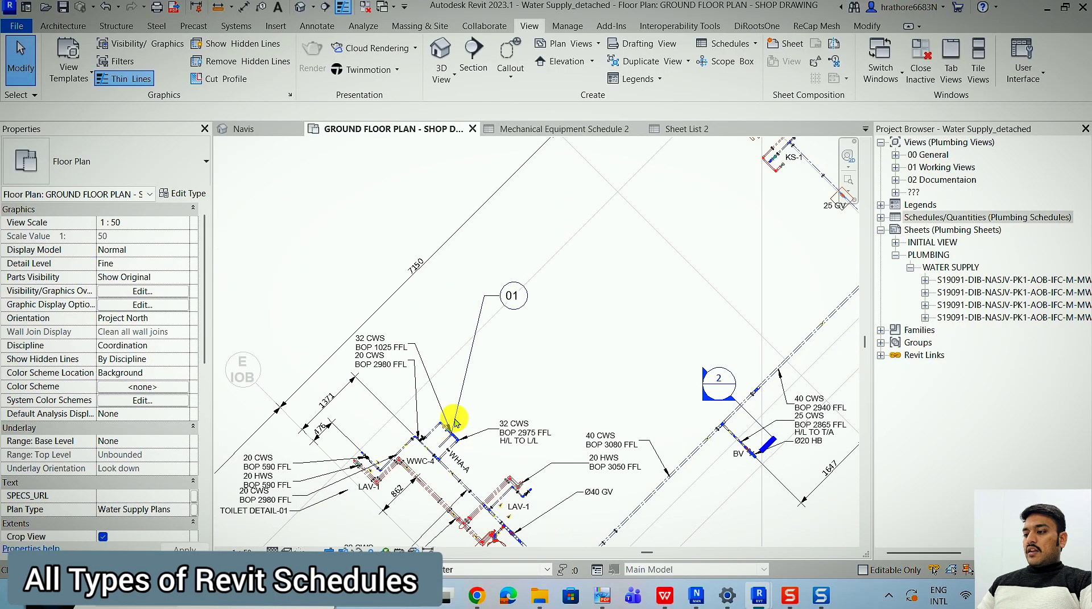
Inspect the notes text and sheet note parameters of the 01 note symbol on the ground floor plan.
scroll(456, 367, "up", 2)
left_click(472, 342)
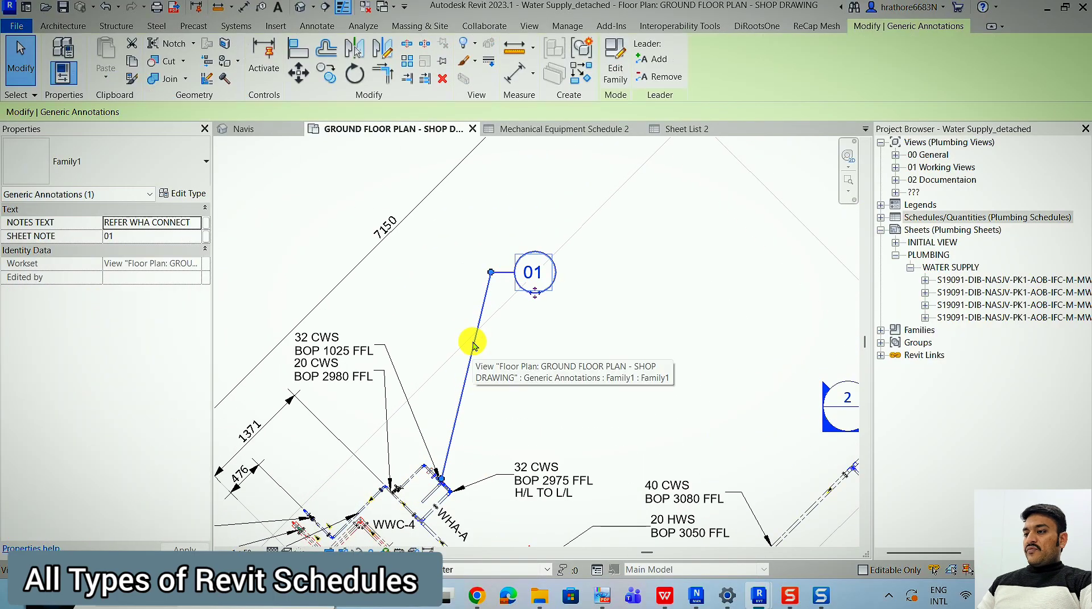
left_click(507, 215)
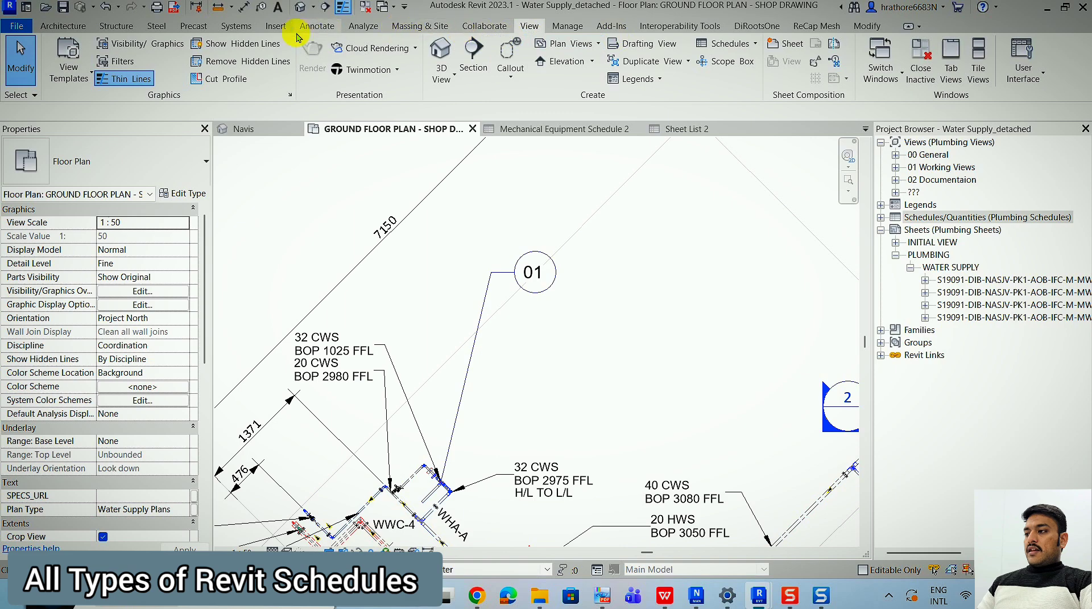
Place a Family1 annotation symbol without a leader just above the existing 01 note symbol.
left_click(275, 25)
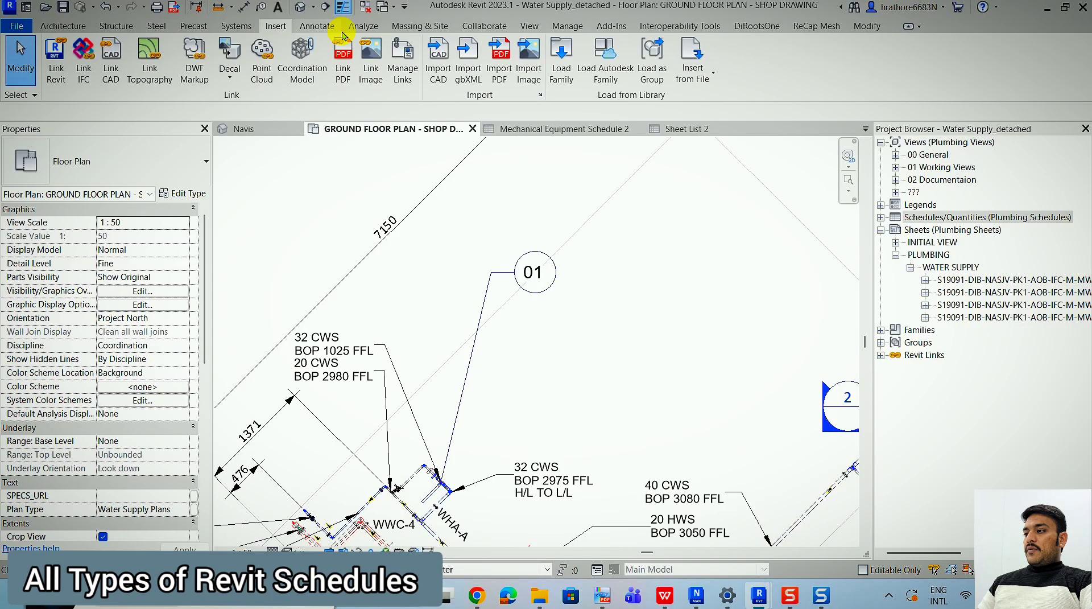
left_click(299, 27)
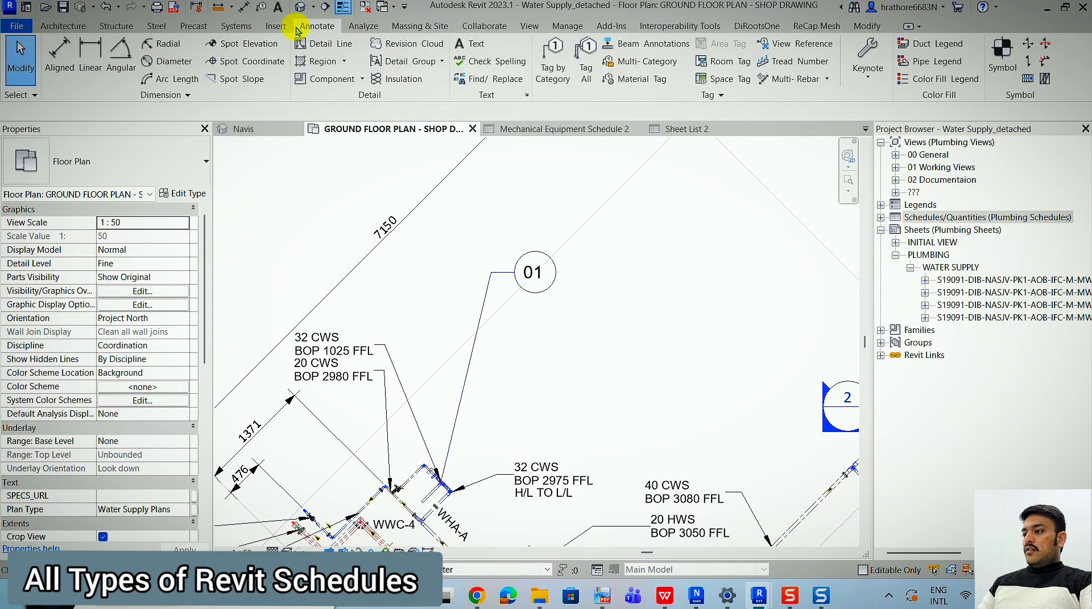
left_click(987, 67)
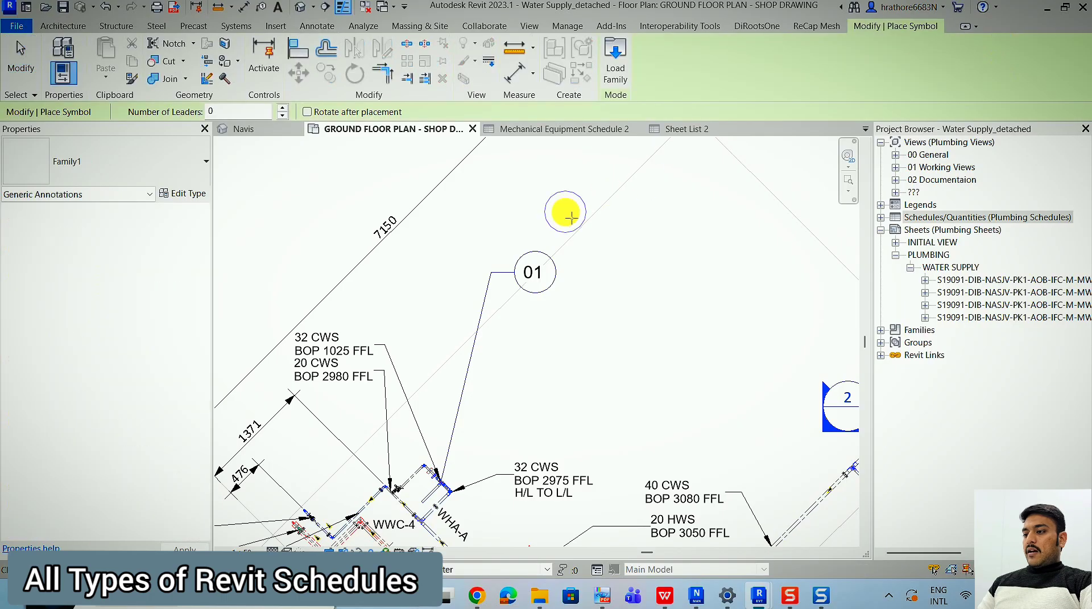
left_click(521, 201)
key("Escape")
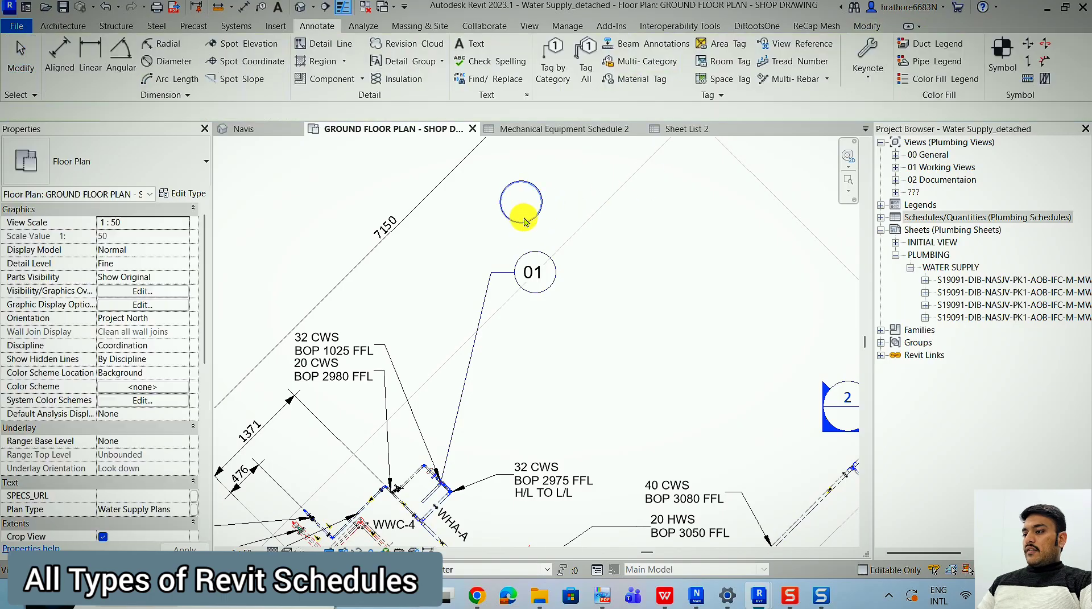
Review the available symbol types for the newly placed symbol and set its sheet note to 01.
left_click(522, 219)
left_click(148, 164)
scroll(92, 258, "down", 3)
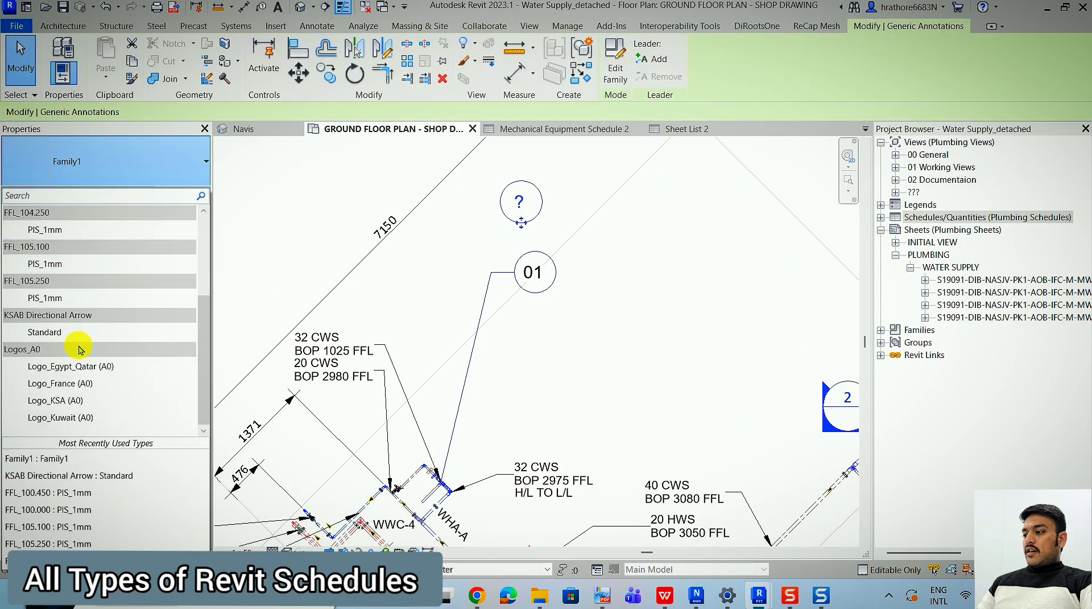
left_click(546, 206)
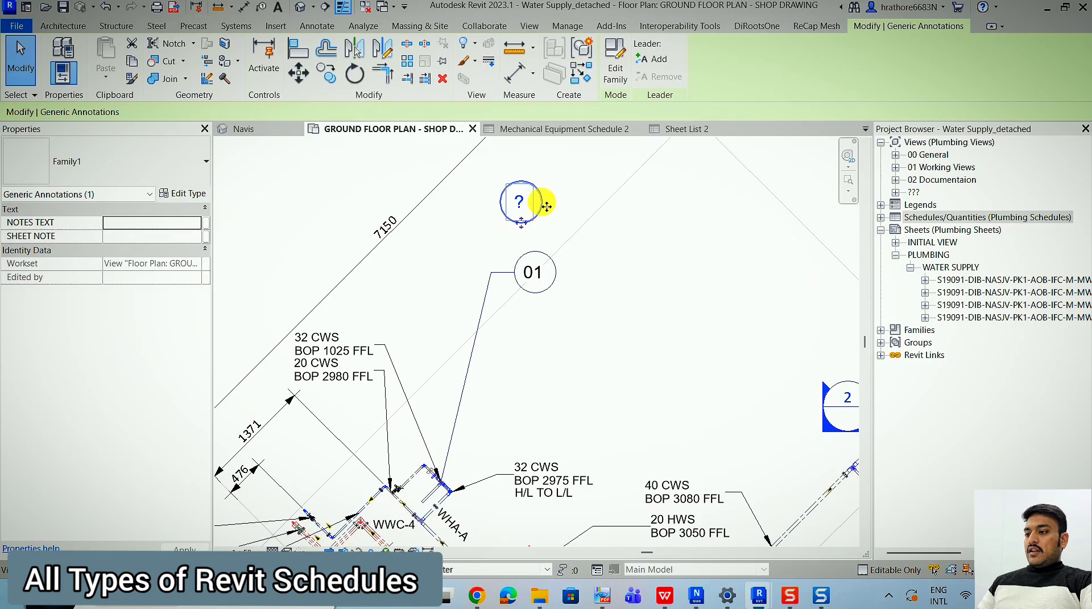
left_click(522, 205)
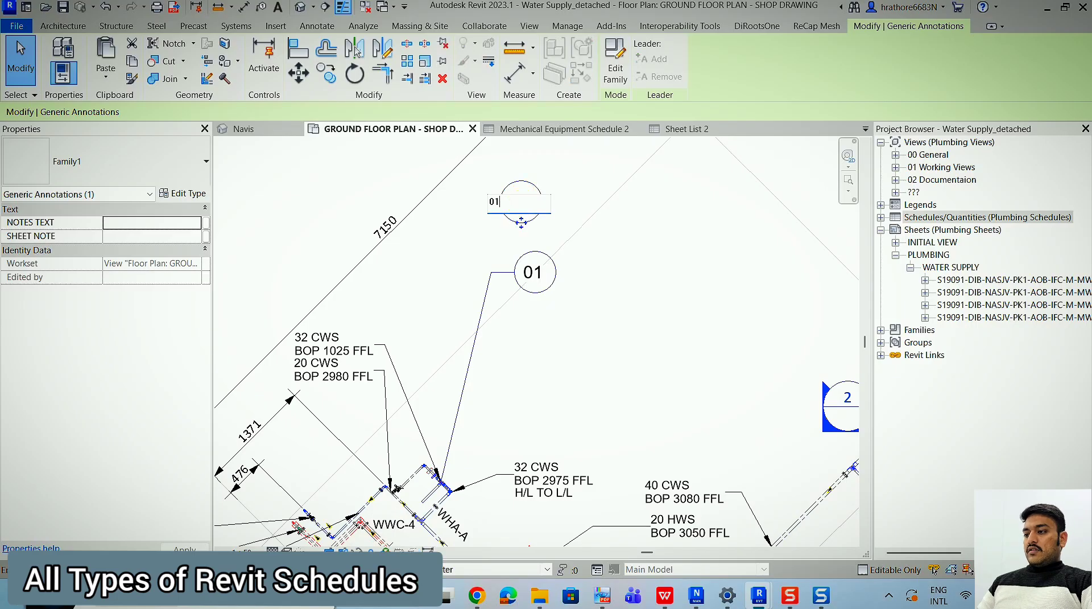
left_click(518, 203)
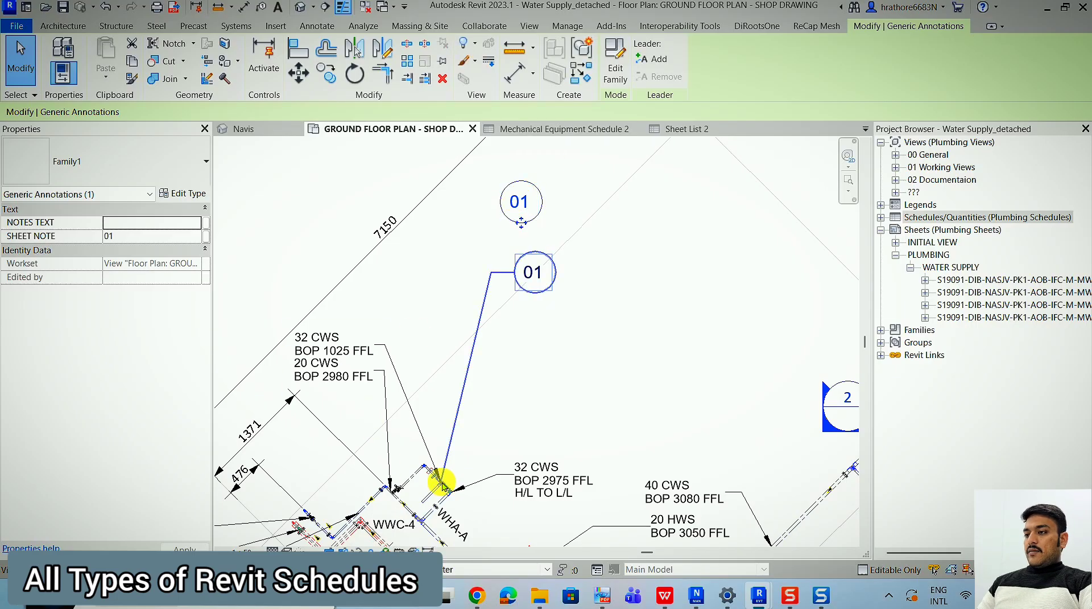
Add a leader to the newly placed symbol and delete the symbol.
left_click(646, 70)
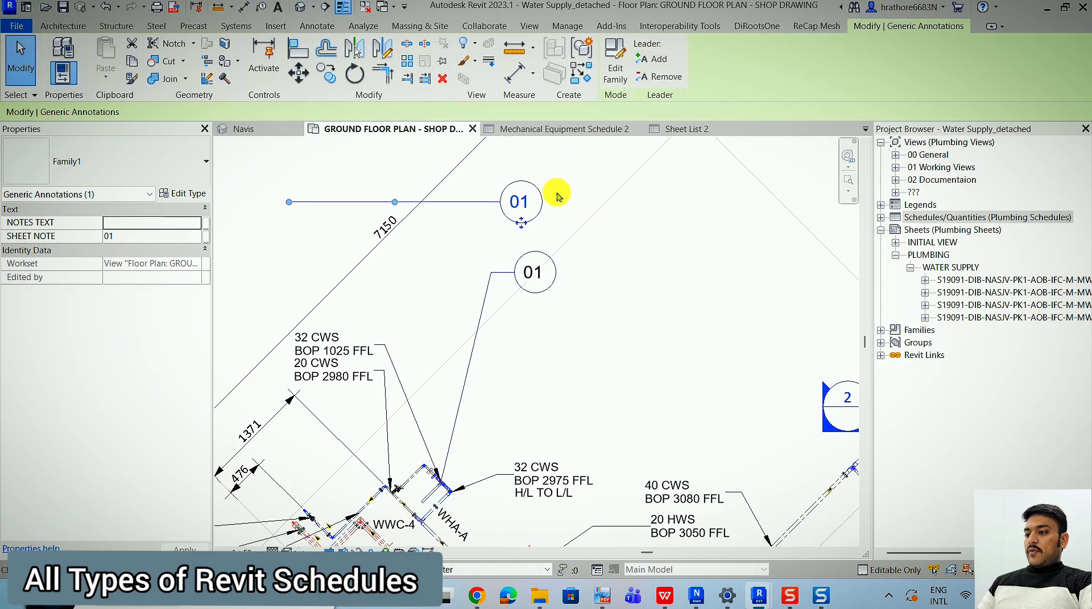
left_click(534, 222)
left_click(537, 222)
key("Delete")
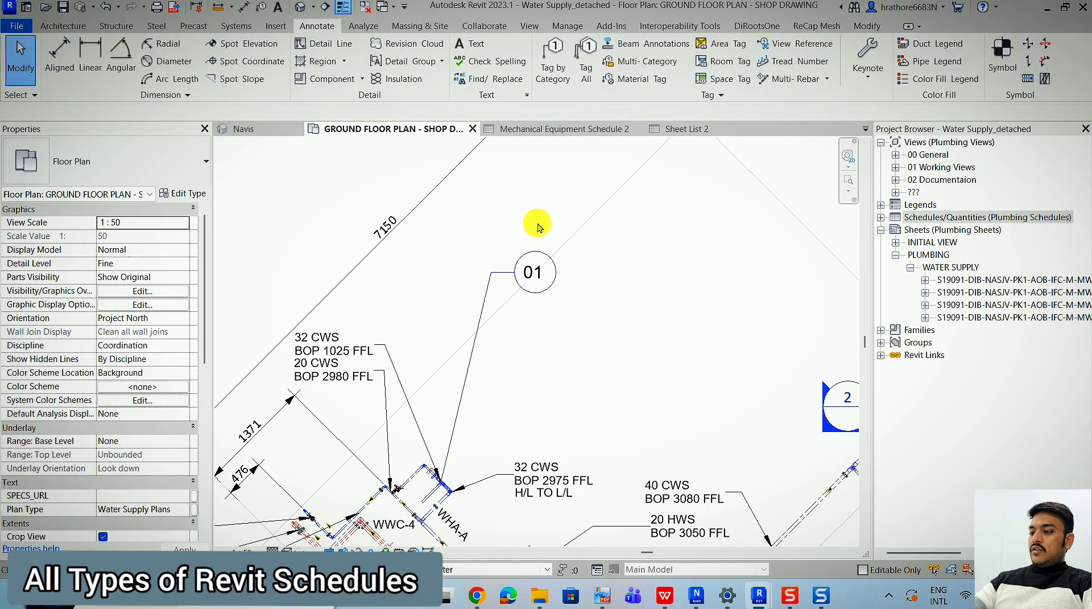
Examine the existing 01 note symbol's parameters and the locations of the 02 note symbols across the ground floor plan.
left_click(556, 285)
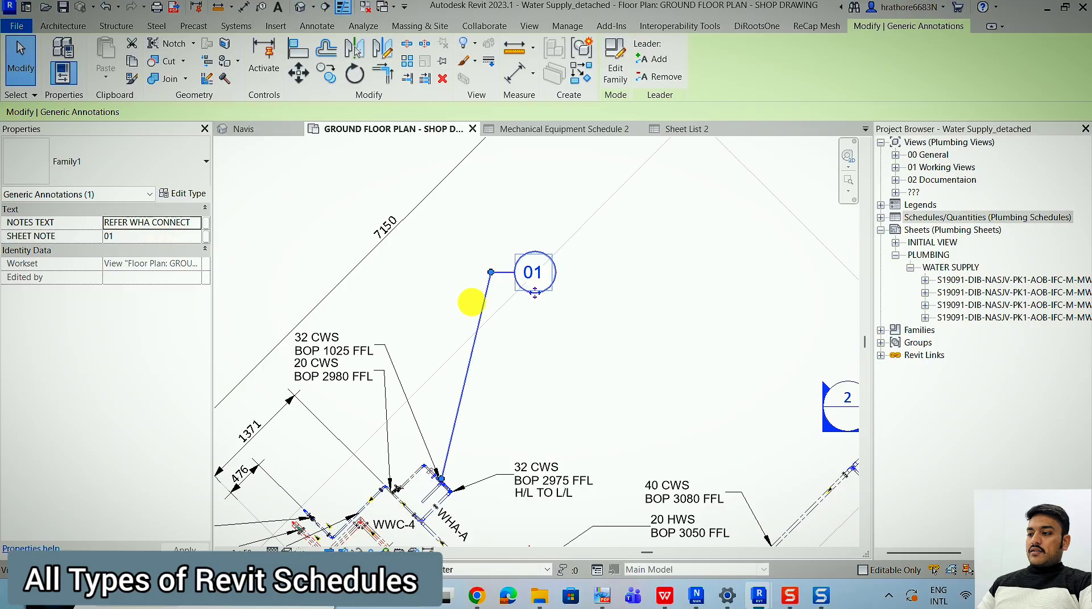
scroll(309, 317, "down", 6)
key("Escape")
scroll(664, 190, "up", 6)
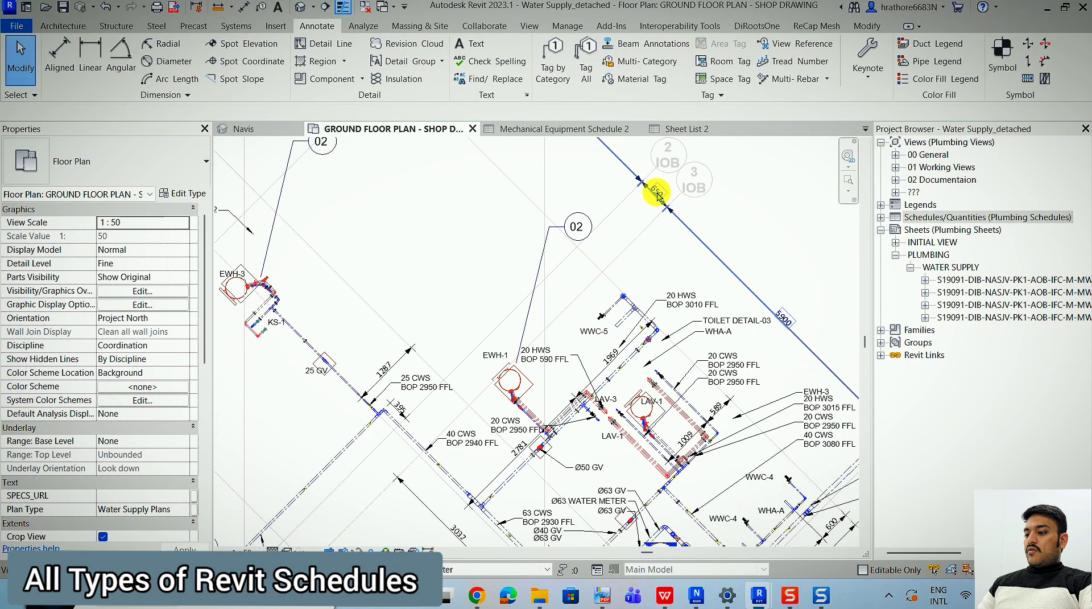
scroll(455, 469, "down", 1)
scroll(397, 310, "down", 4)
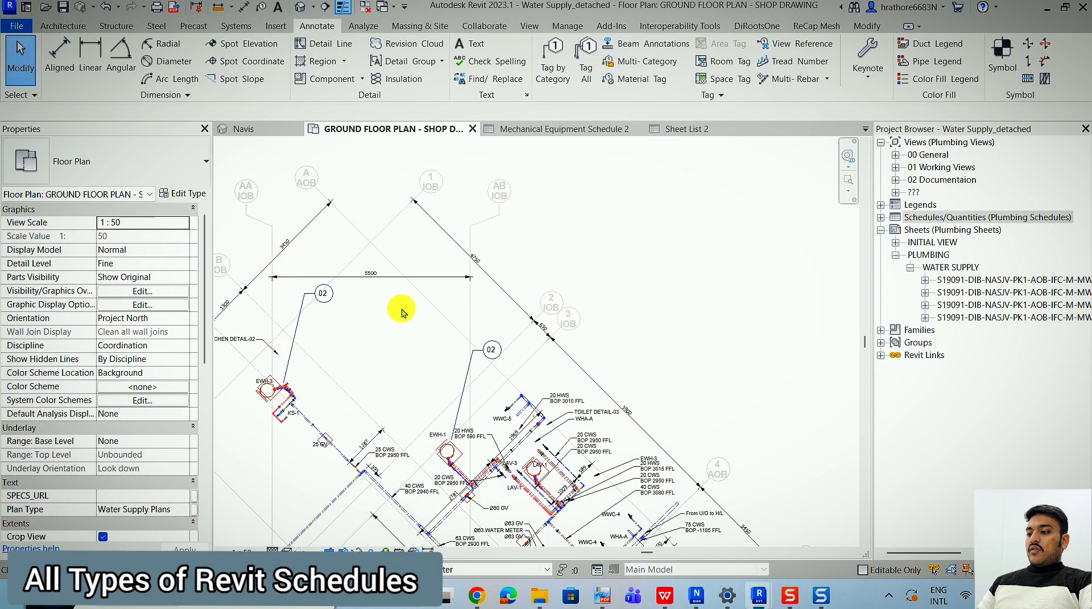
scroll(398, 385, "up", 2)
scroll(654, 211, "down", 1)
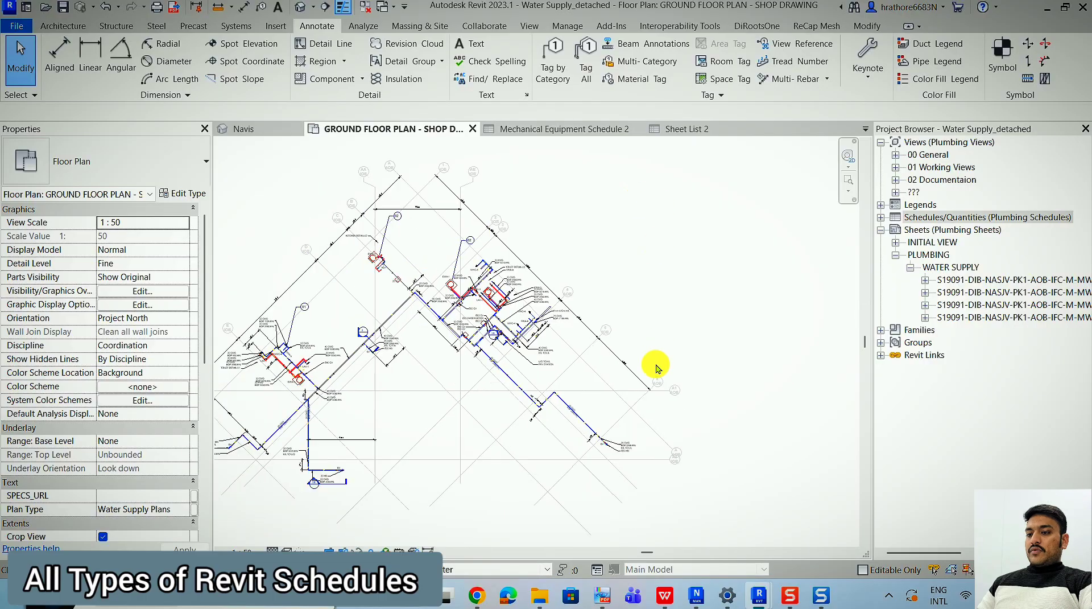
Open the water supply toilet details sheet and widen the Project Browser so the sheet names are readable.
left_click(987, 279)
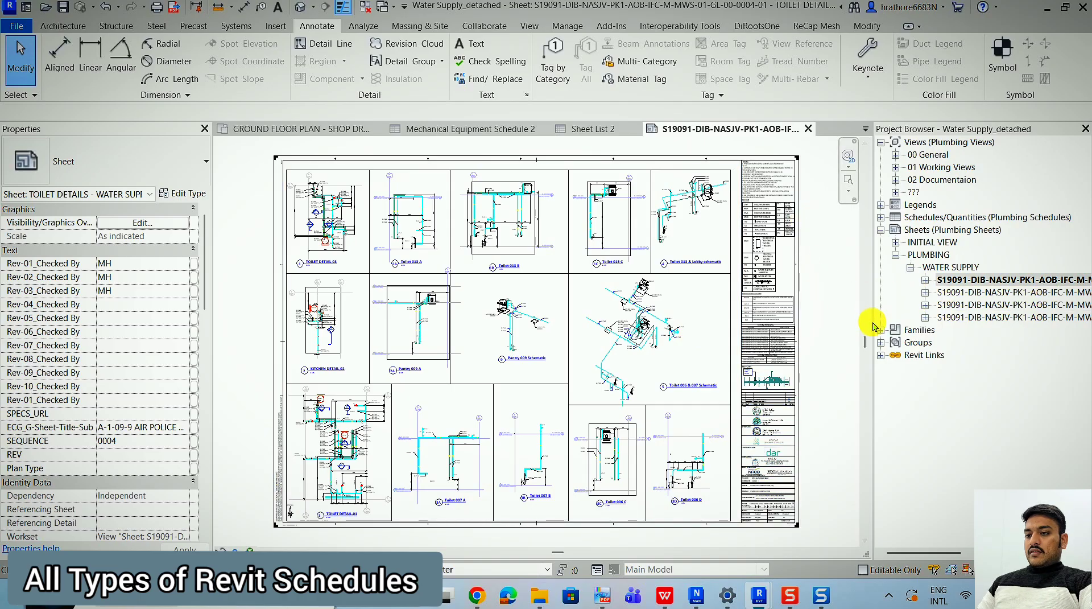
left_click(869, 298)
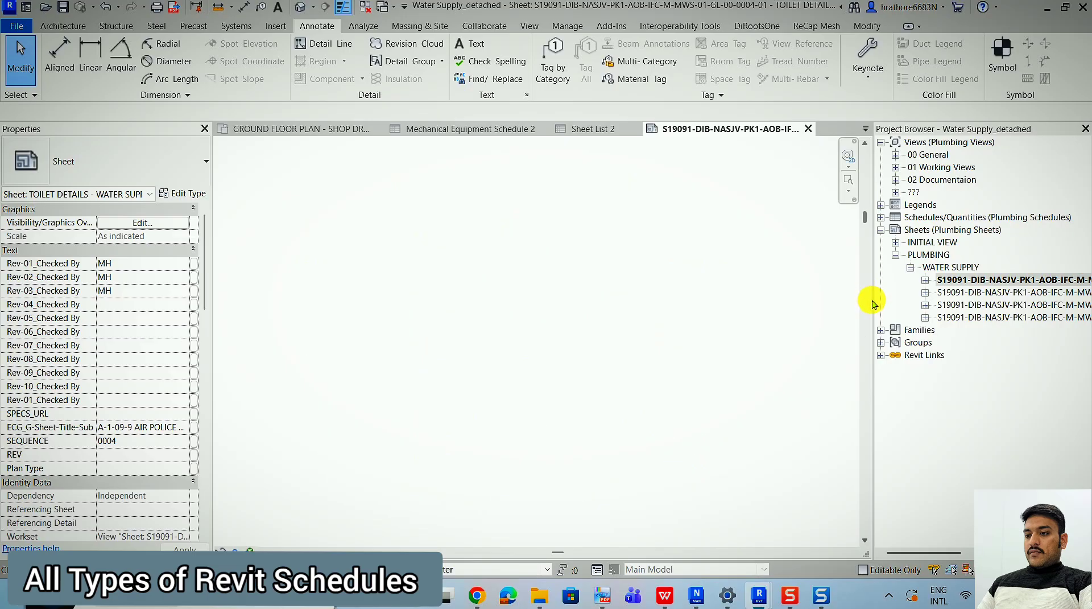
left_click_drag(879, 306, 815, 310)
Open the water supply ground floor plan sheet and close the toilet details sheet.
left_click(988, 293)
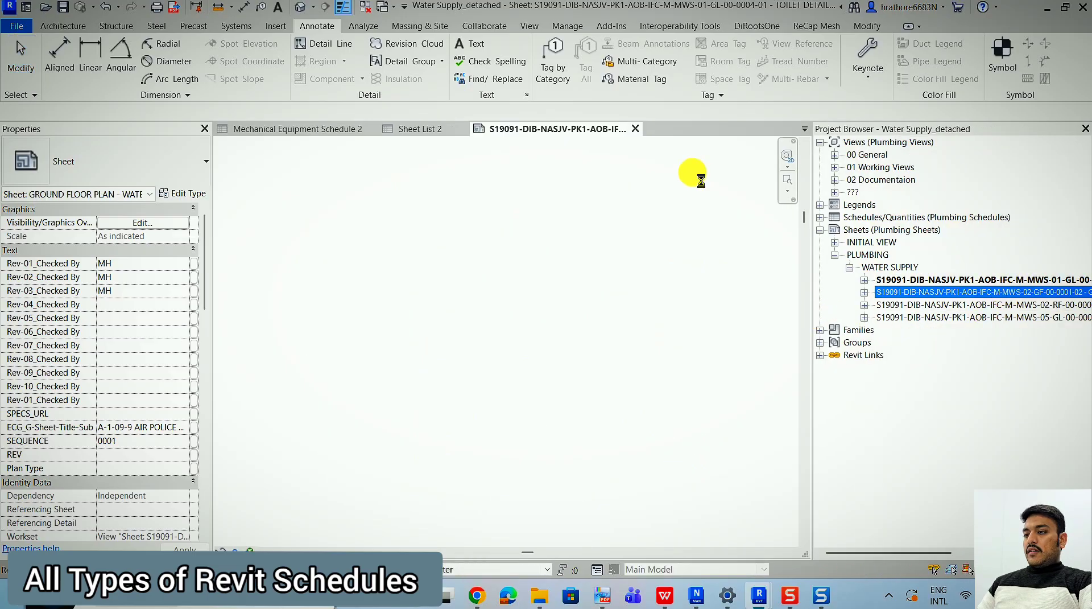
key("Return")
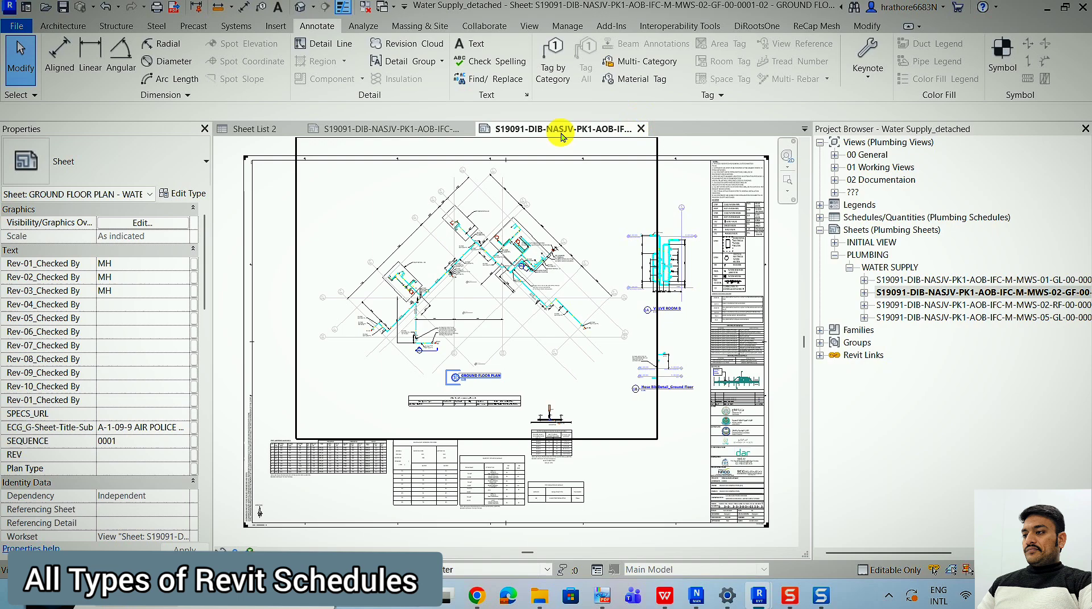
left_click(467, 128)
Examine the ground floor plan viewport and the title block's notes area on the sheet.
scroll(565, 225, "up", 4)
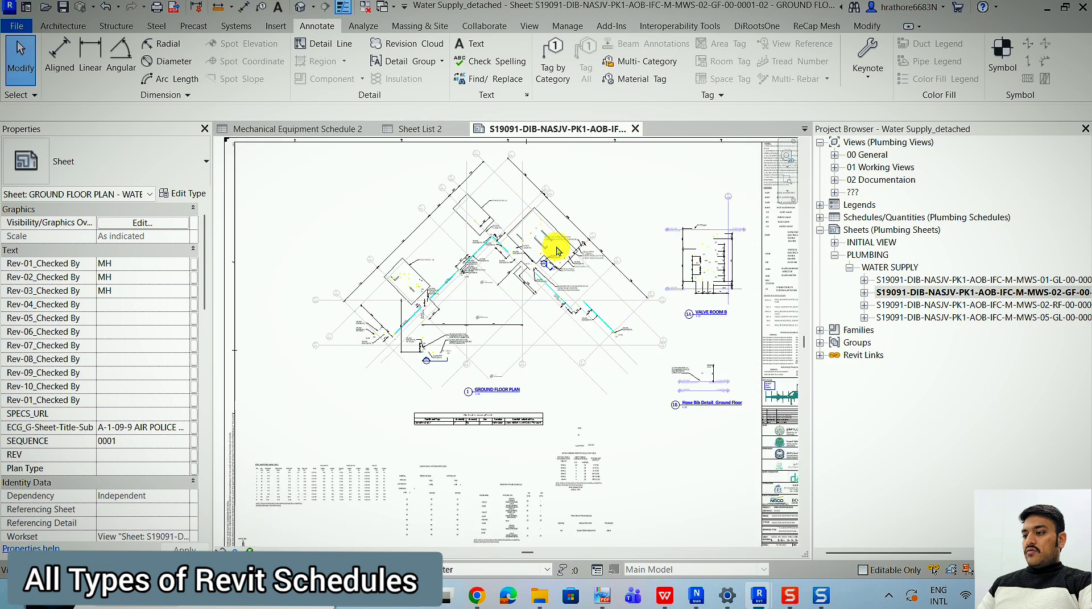
scroll(364, 378, "up", 2)
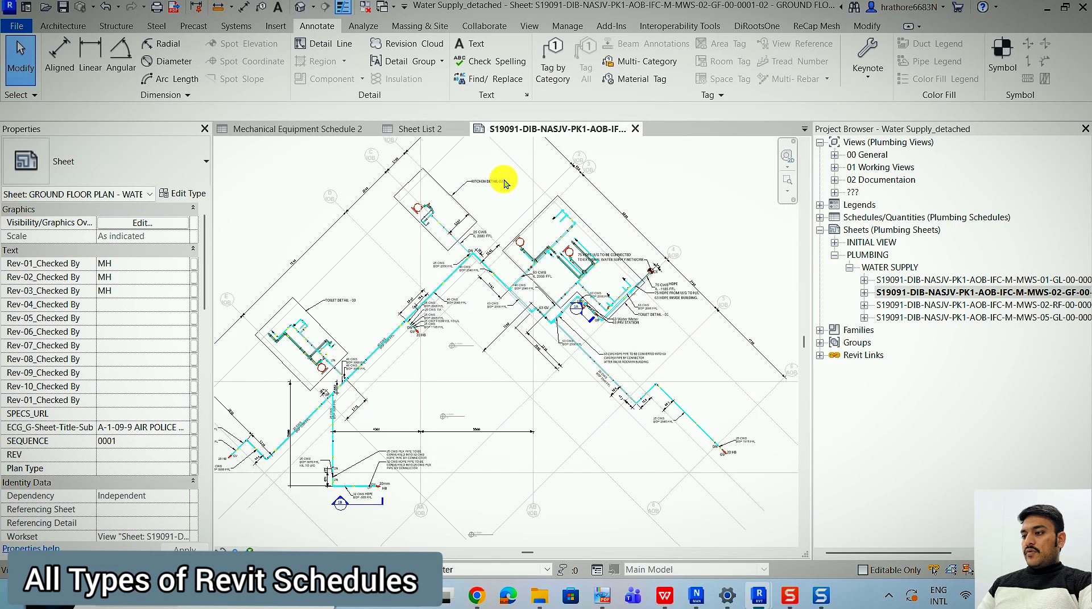
scroll(341, 250, "down", 2)
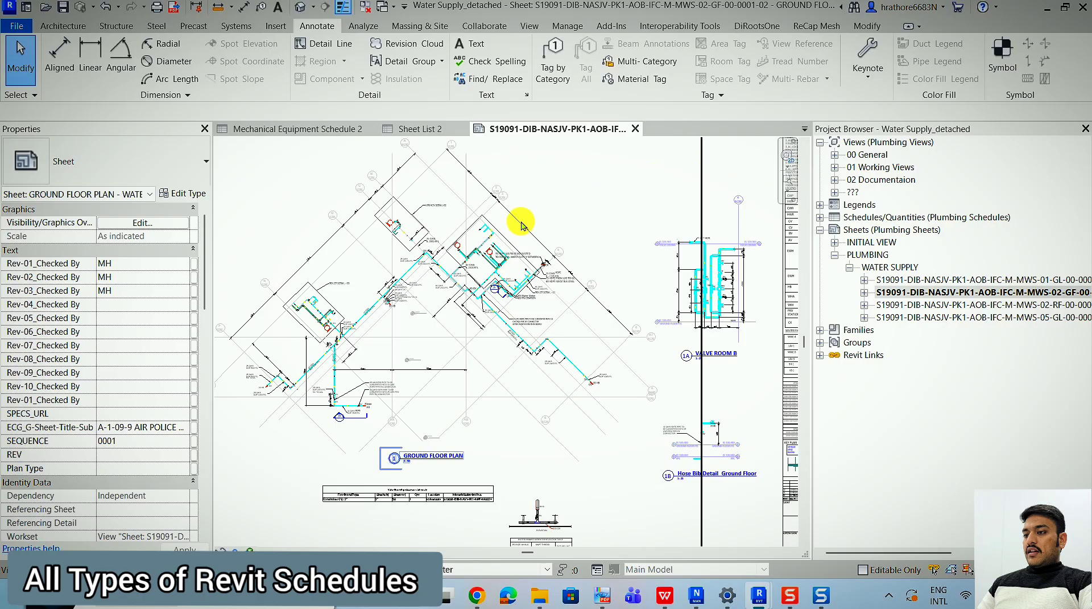
scroll(702, 166, "down", 2)
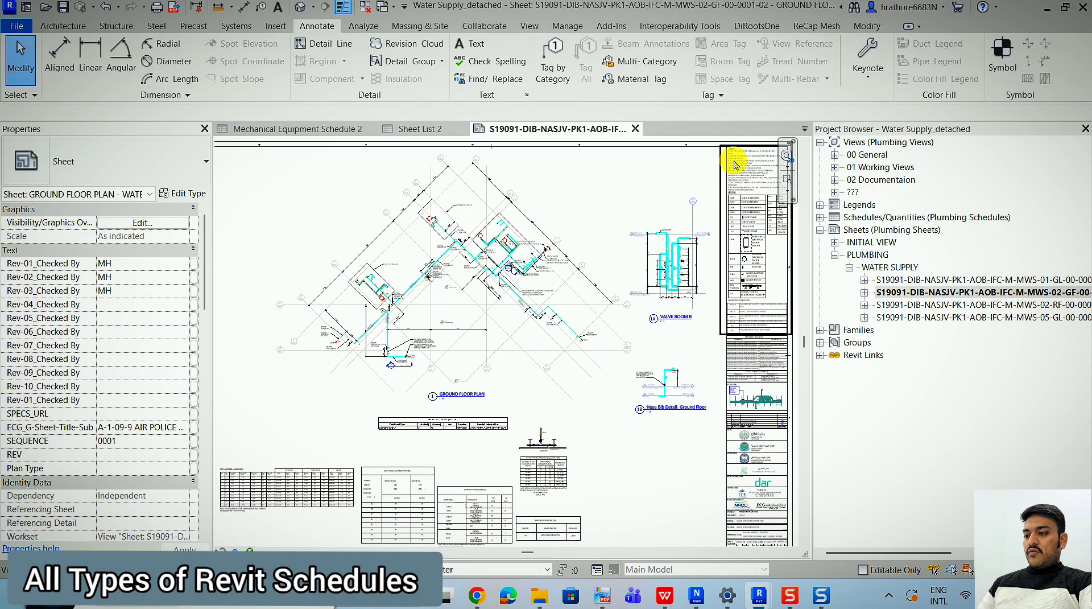
left_click(536, 371)
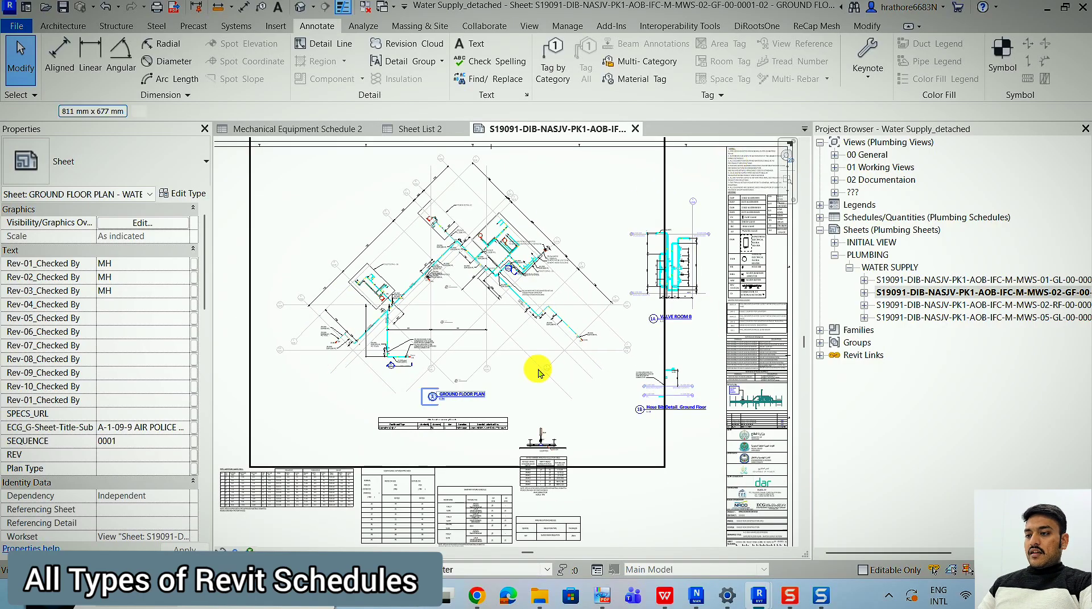
left_click(679, 181)
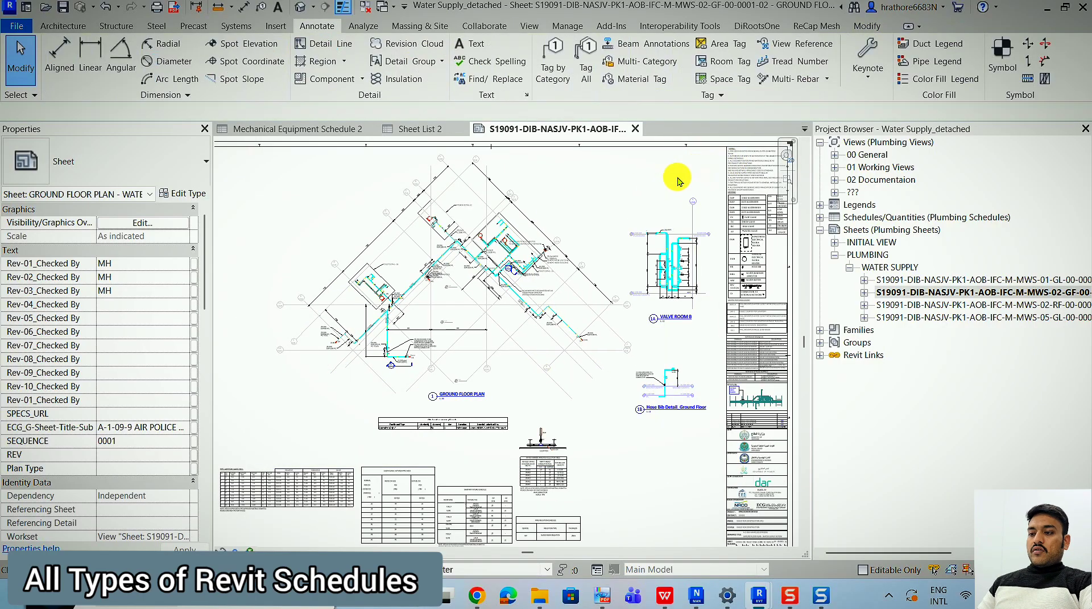
Create a note block schedule for the Family1 annotation family, keeping the name Note Block 3.
left_click(529, 26)
left_click(731, 43)
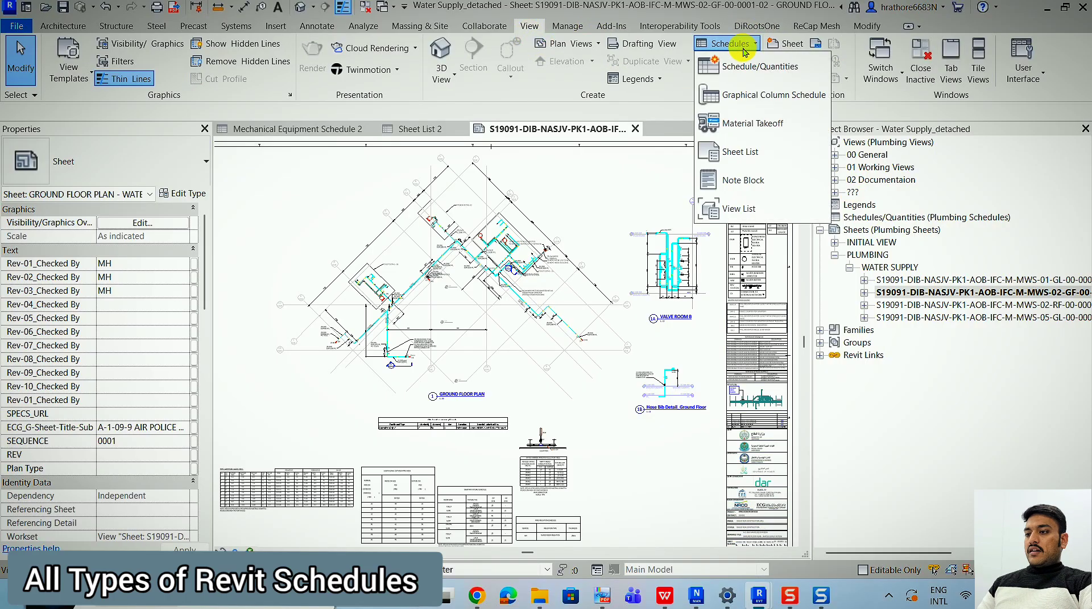
left_click(748, 166)
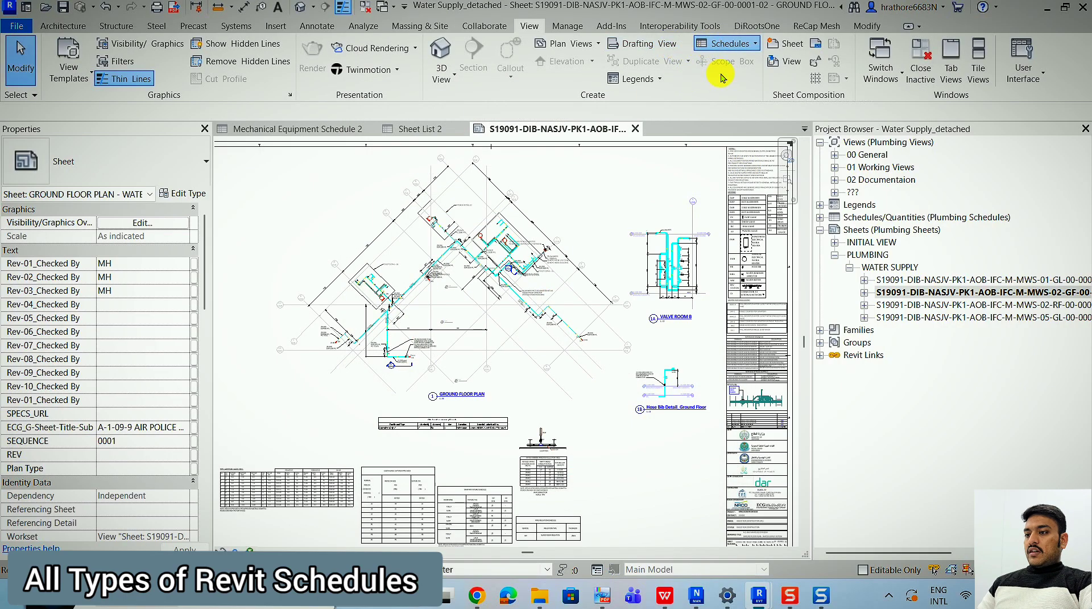
left_click(729, 44)
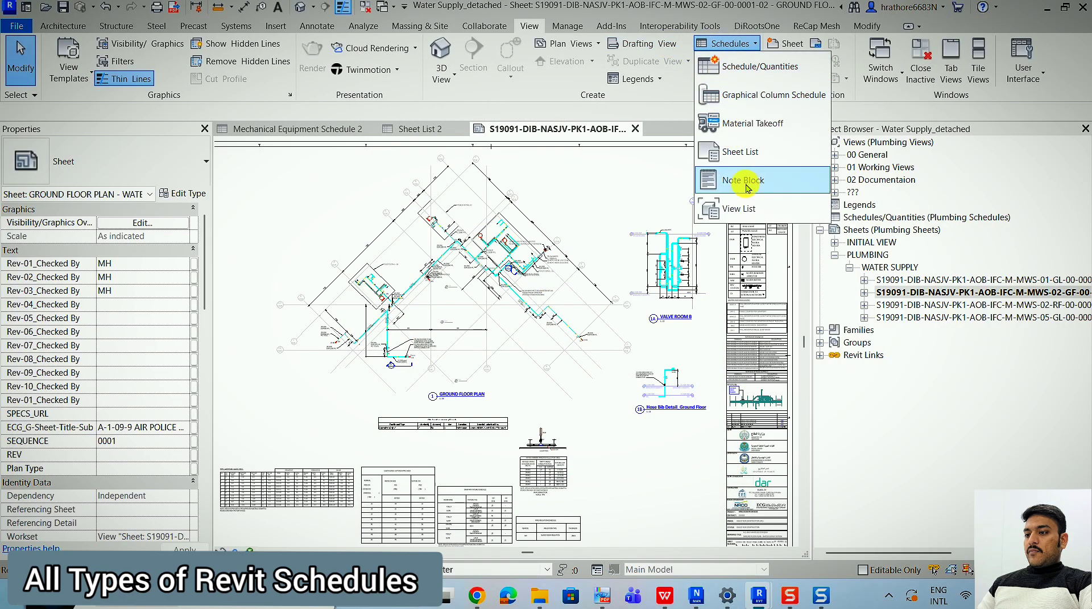
left_click(747, 187)
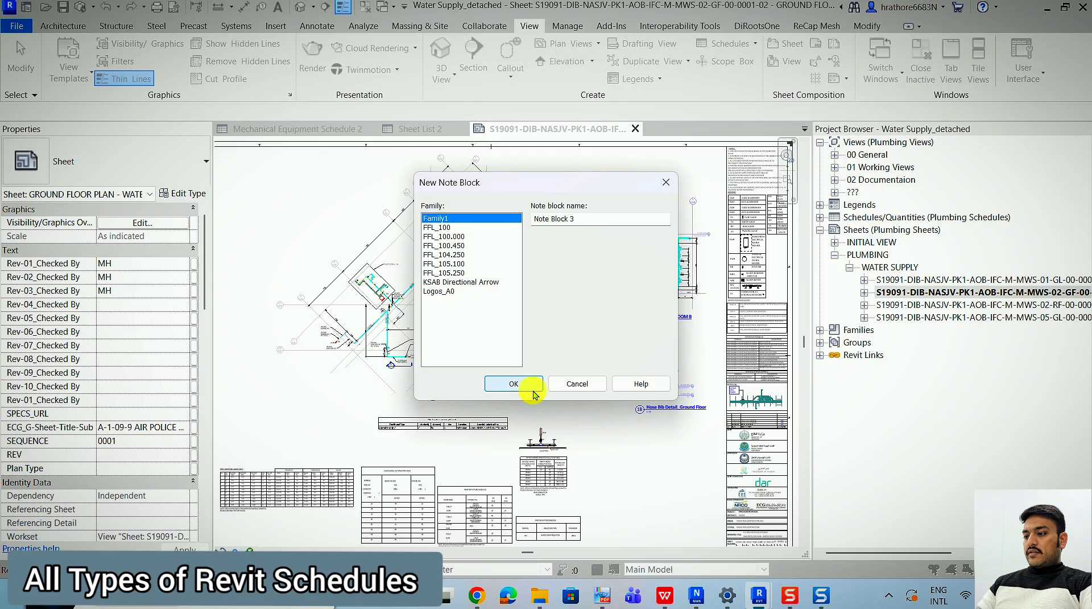
left_click(512, 383)
Add the NOTES TEXT and SHEET NOTE fields, generate the note block and widen its NOTES TEXT column to fit the notes.
left_click(404, 225)
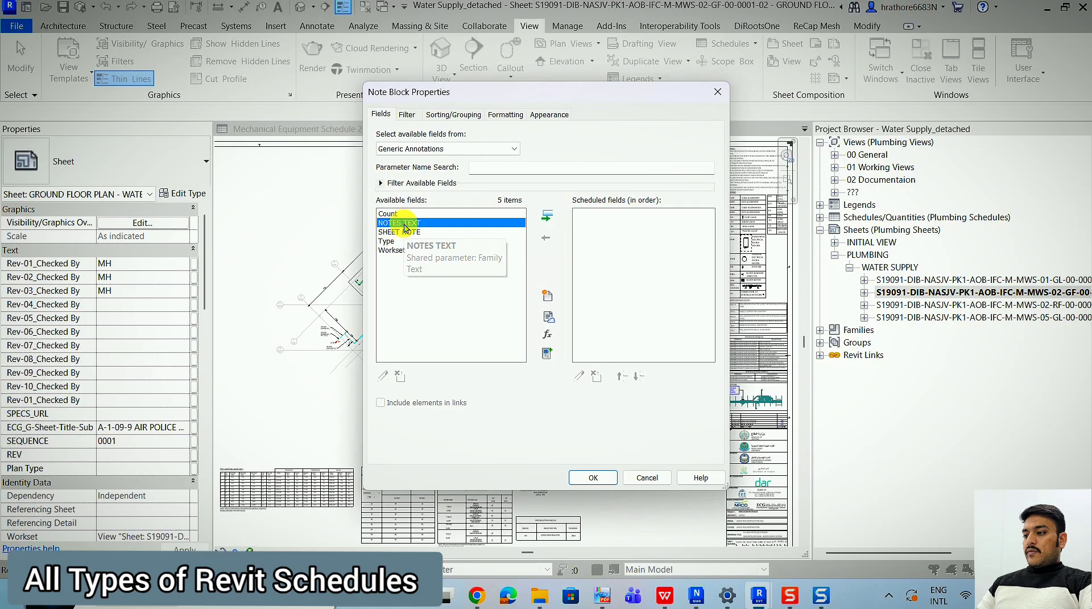
left_click(406, 233, "ctrl")
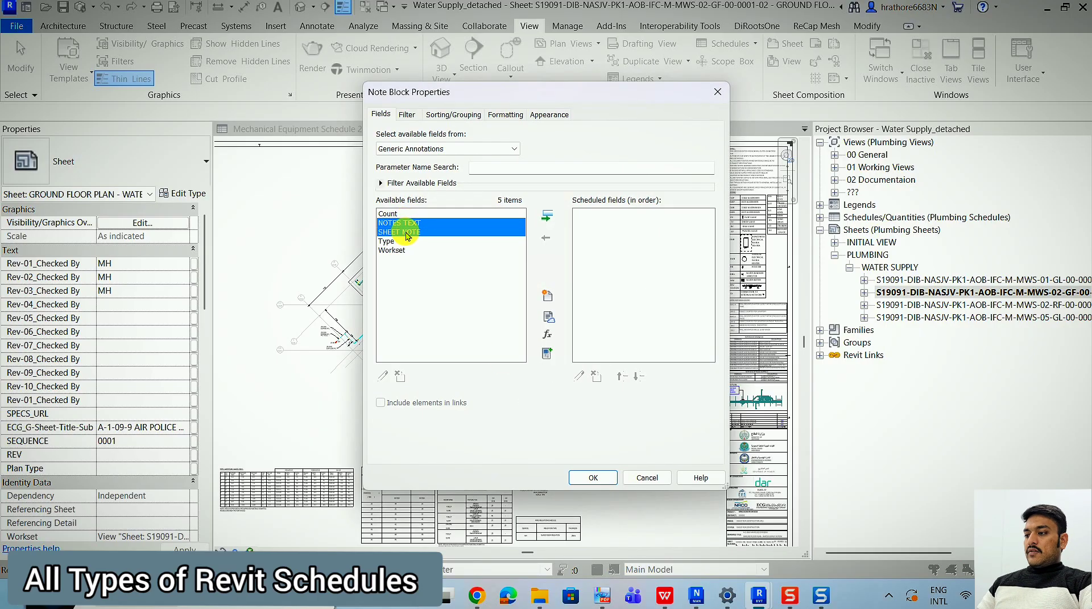
left_click(549, 217)
left_click(592, 477)
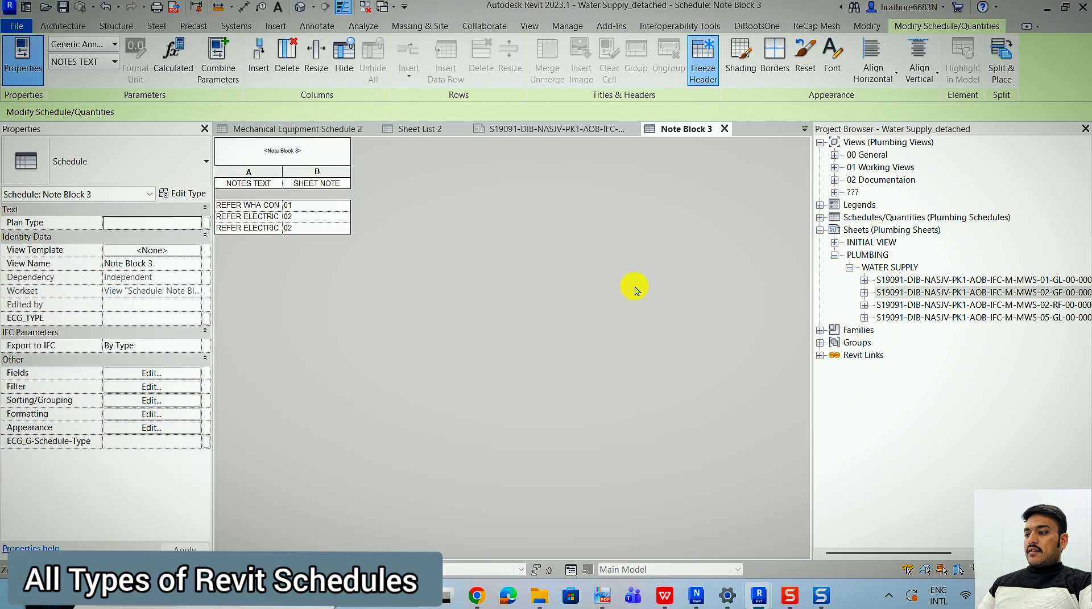
left_click_drag(286, 180, 347, 193)
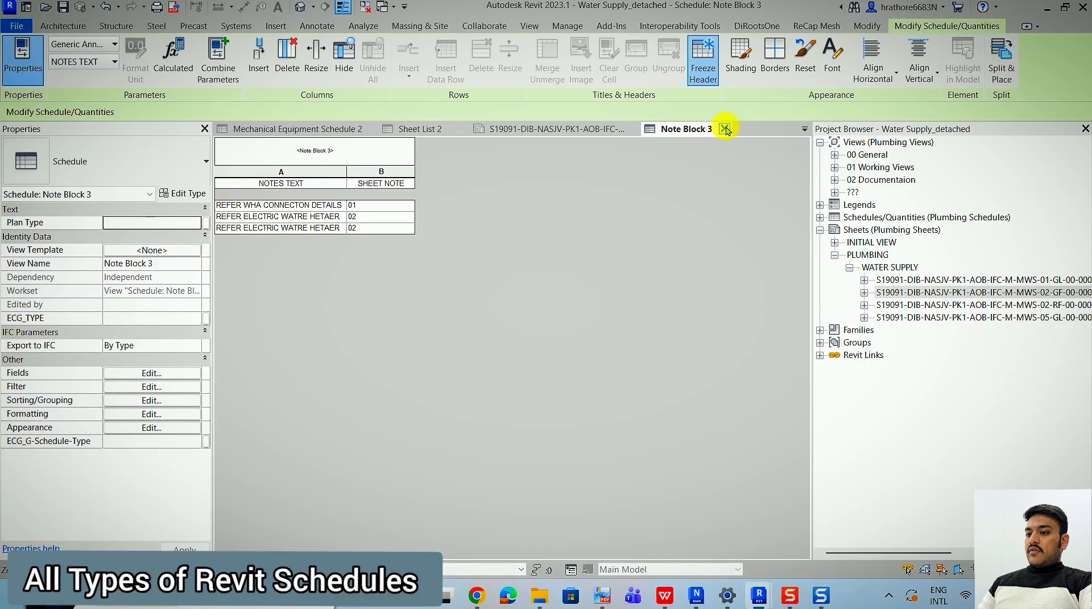
Close the note block schedule and search the Project Browser for "note block" to locate the note block schedules.
left_click(821, 217)
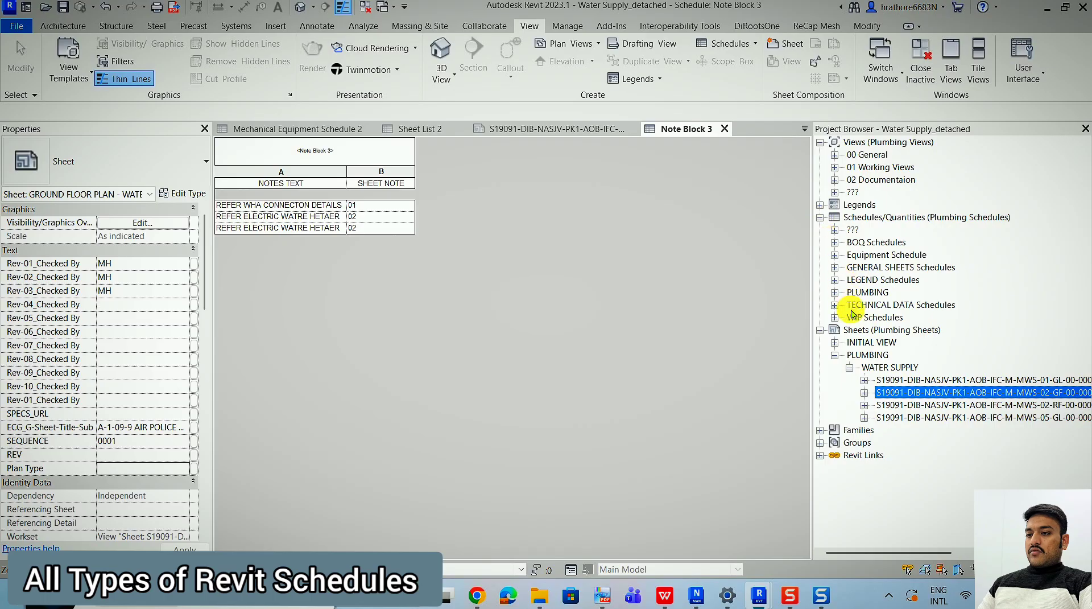
left_click(724, 128)
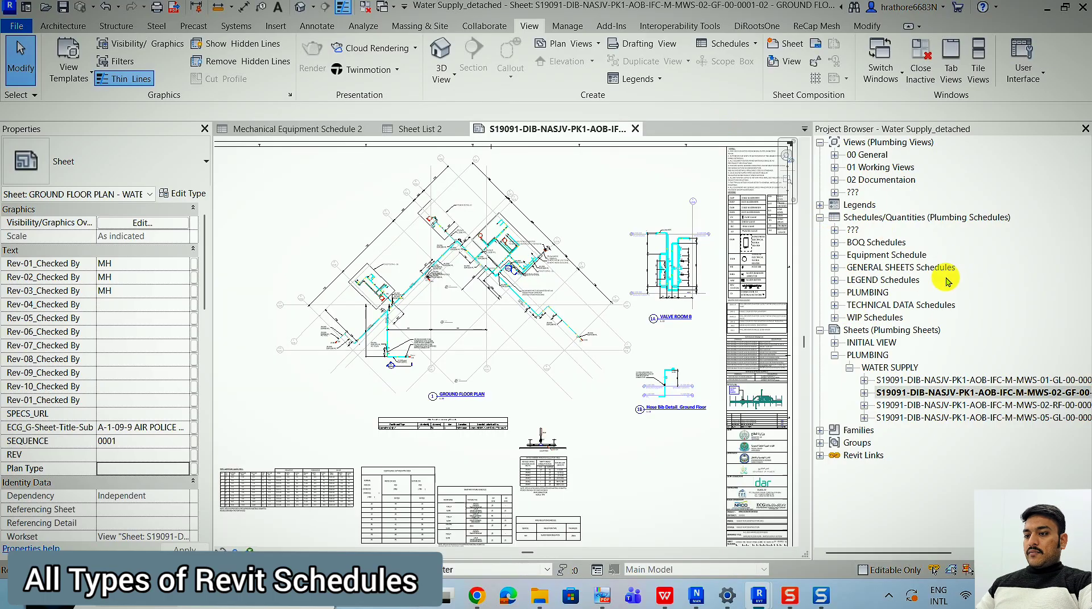
key("ctrl+f")
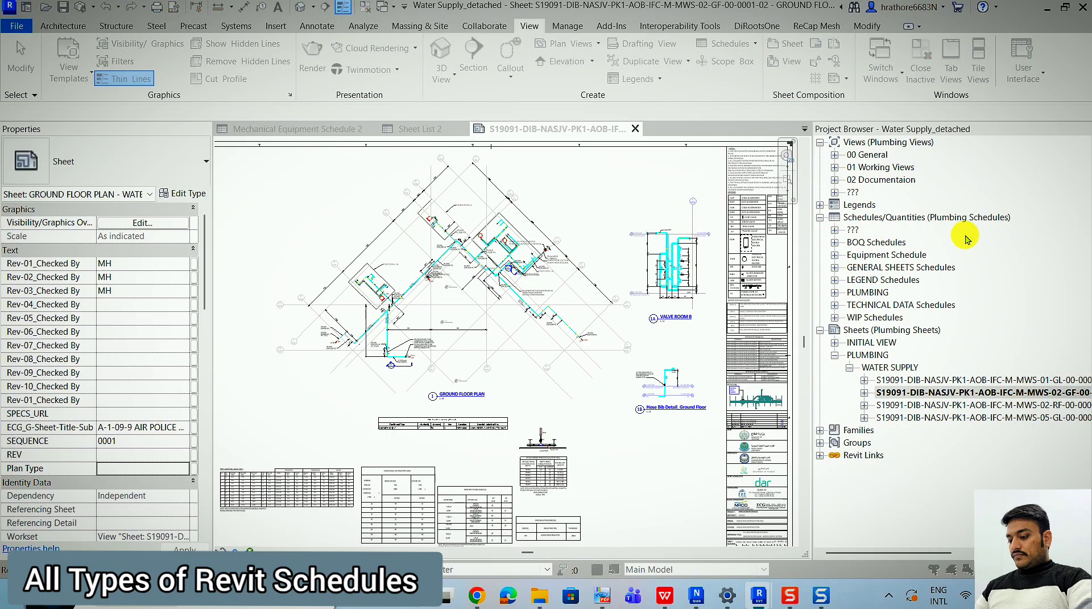
type("note v")
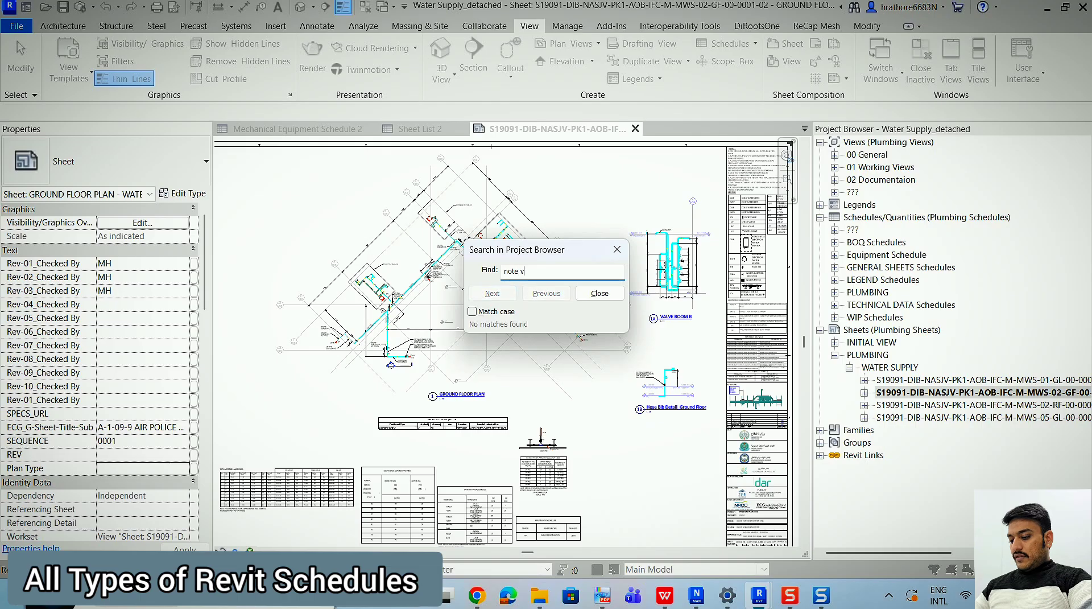
key("Return")
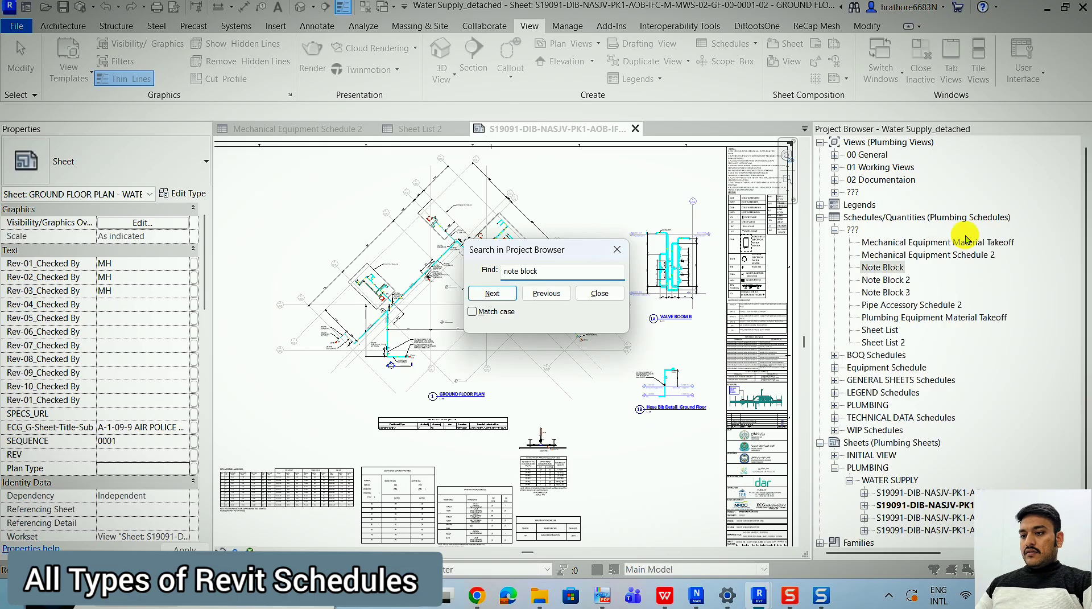
key("Escape")
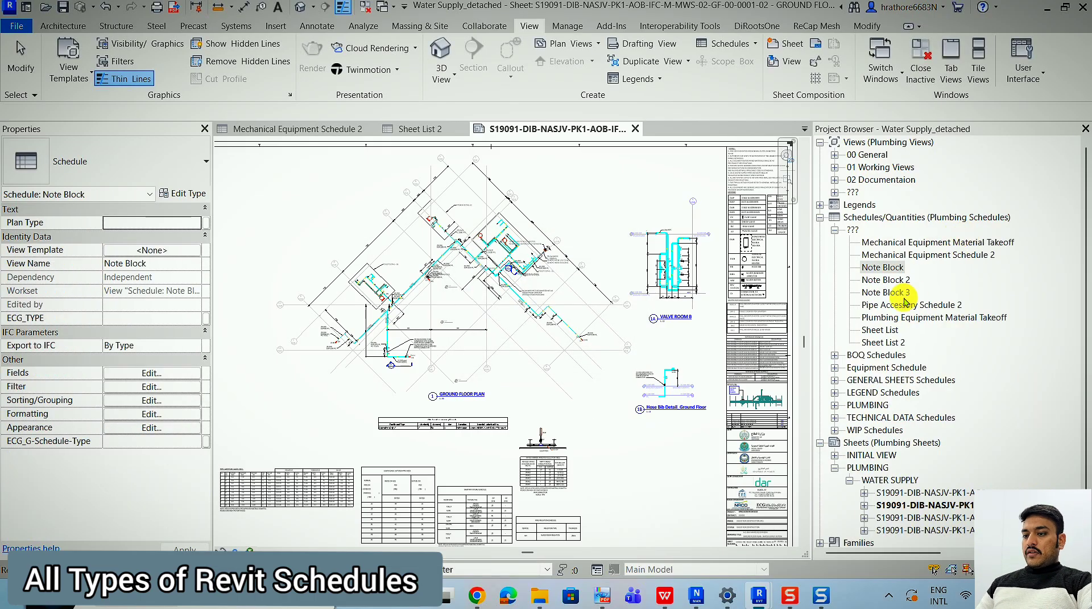
Place the Note Block 3 schedule on the ground floor plan sheet, above the Valve Room B detail.
left_click(904, 293)
left_click_drag(670, 201, 637, 196)
left_click(643, 185)
scroll(643, 187, "up", 2)
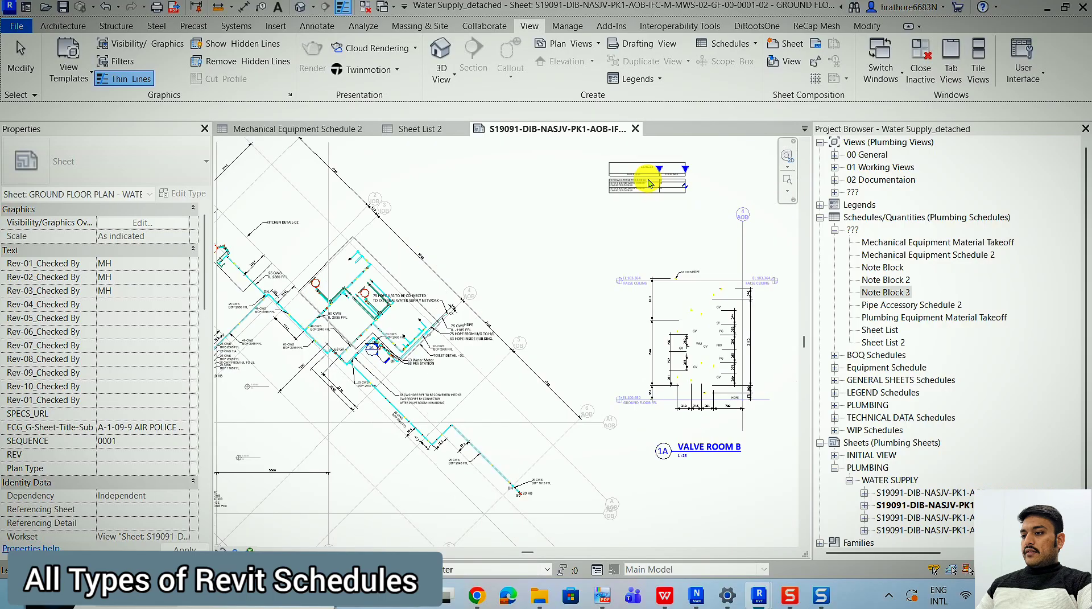
left_click_drag(685, 167, 692, 140)
scroll(683, 159, "up", 3)
key("Escape")
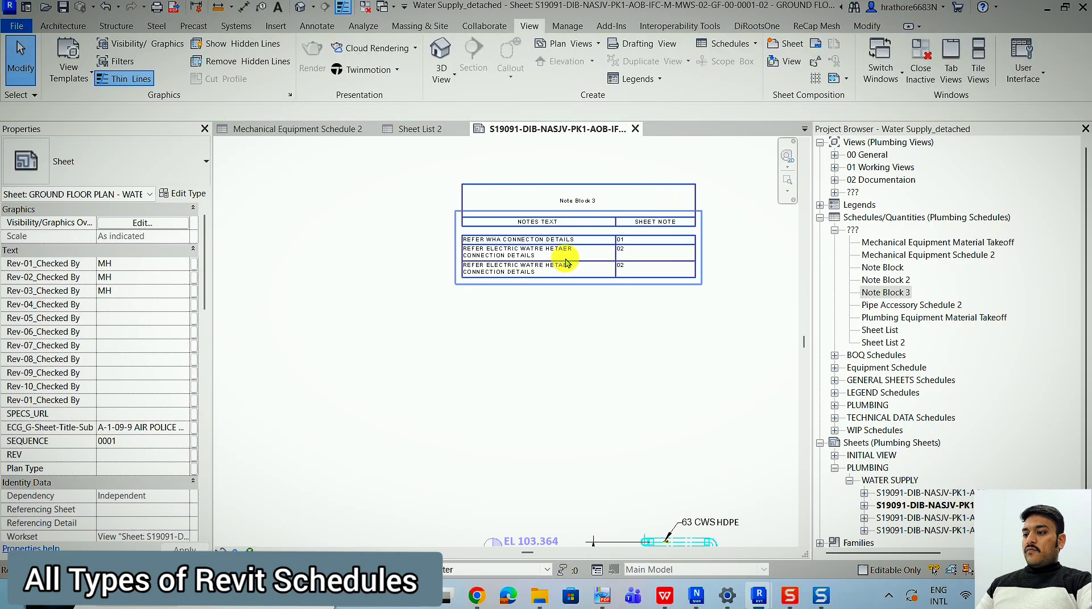
scroll(492, 251, "up", 2)
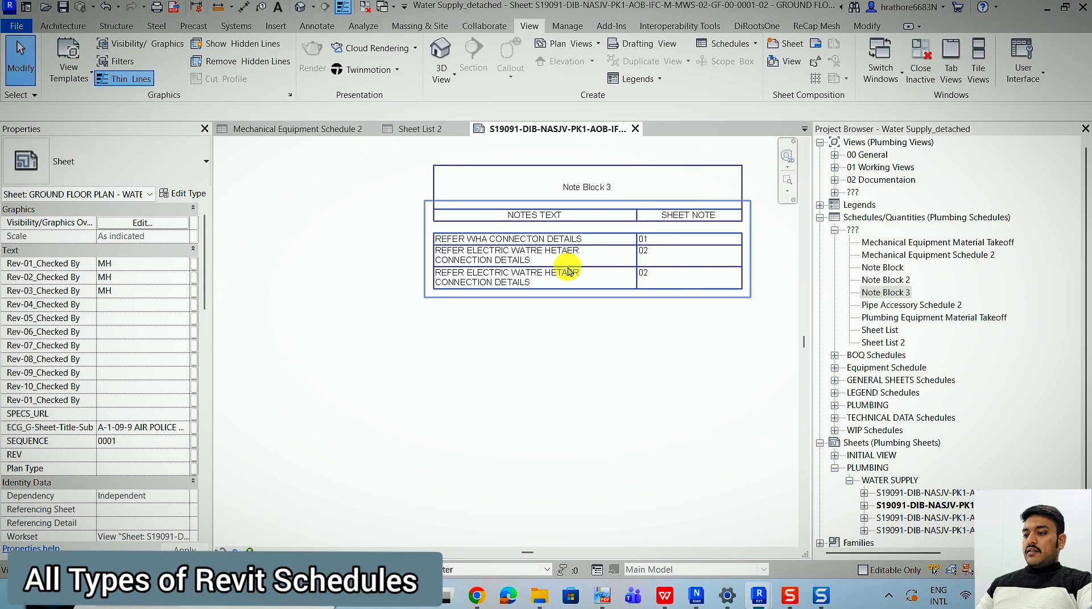
Sort Note Block 3 by SHEET NOTE in ascending order and turn off itemizing every instance.
double_click(647, 258)
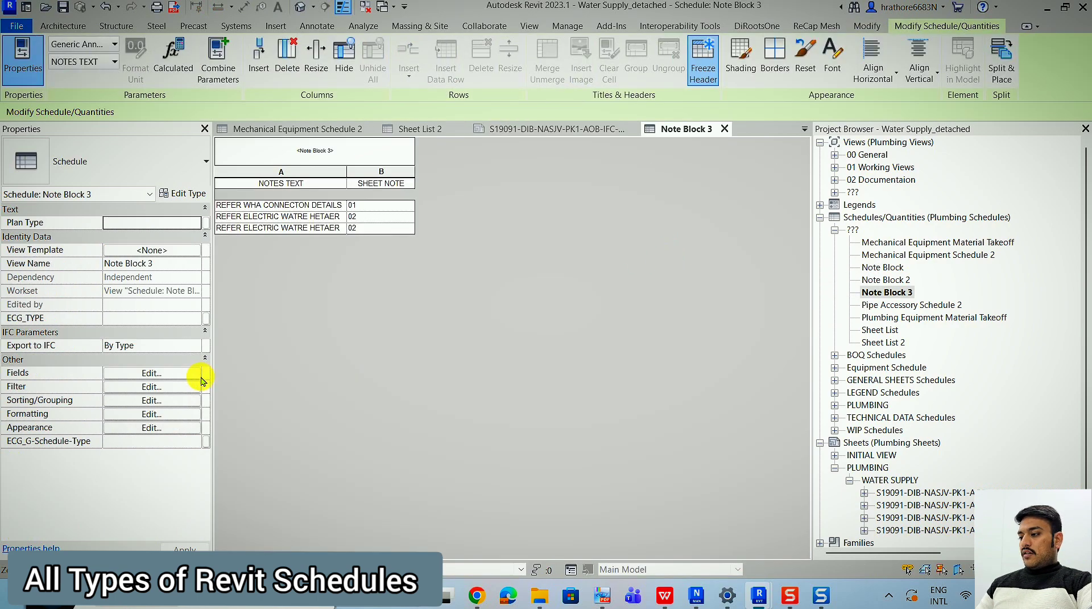
left_click(175, 373)
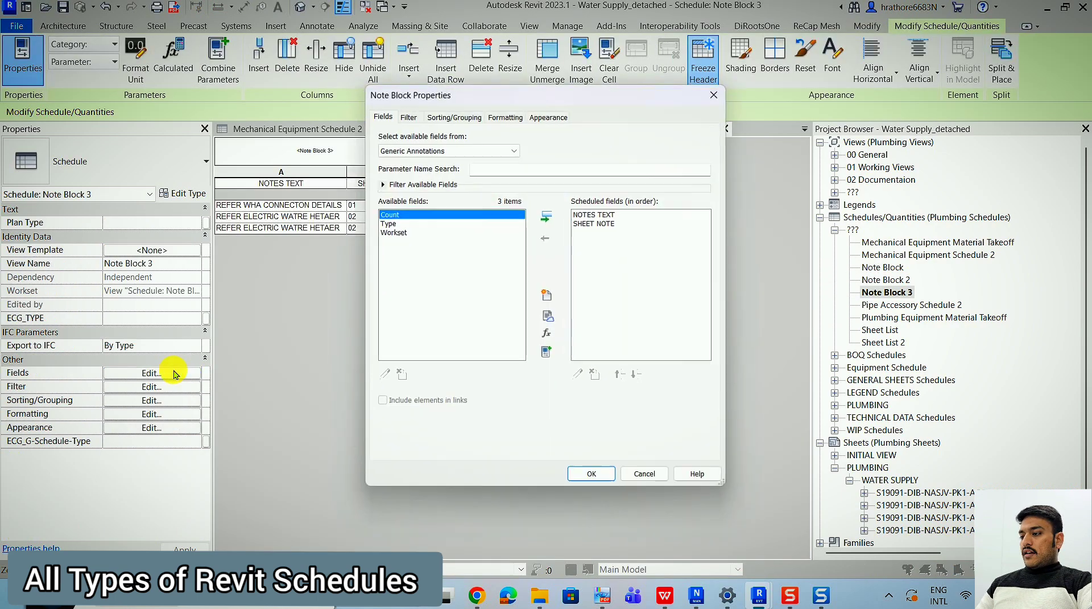
left_click(470, 117)
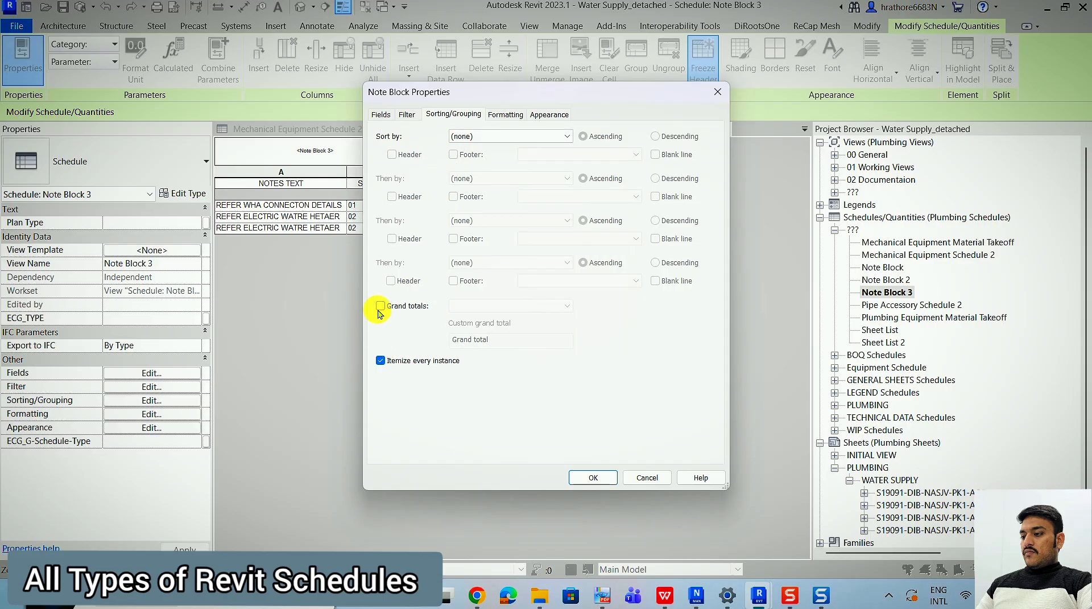
left_click(381, 360)
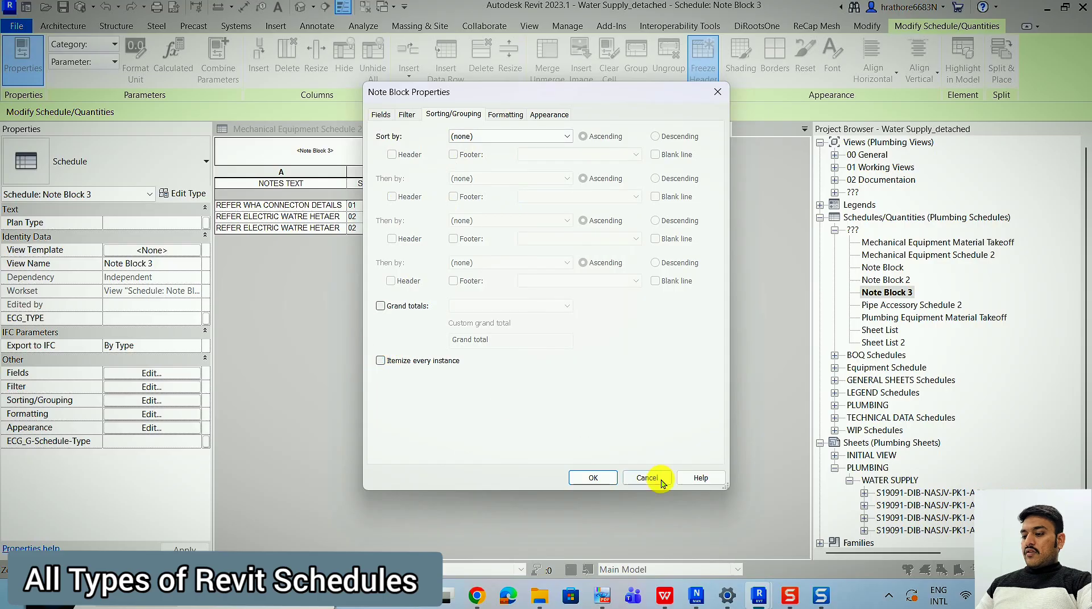
left_click(533, 137)
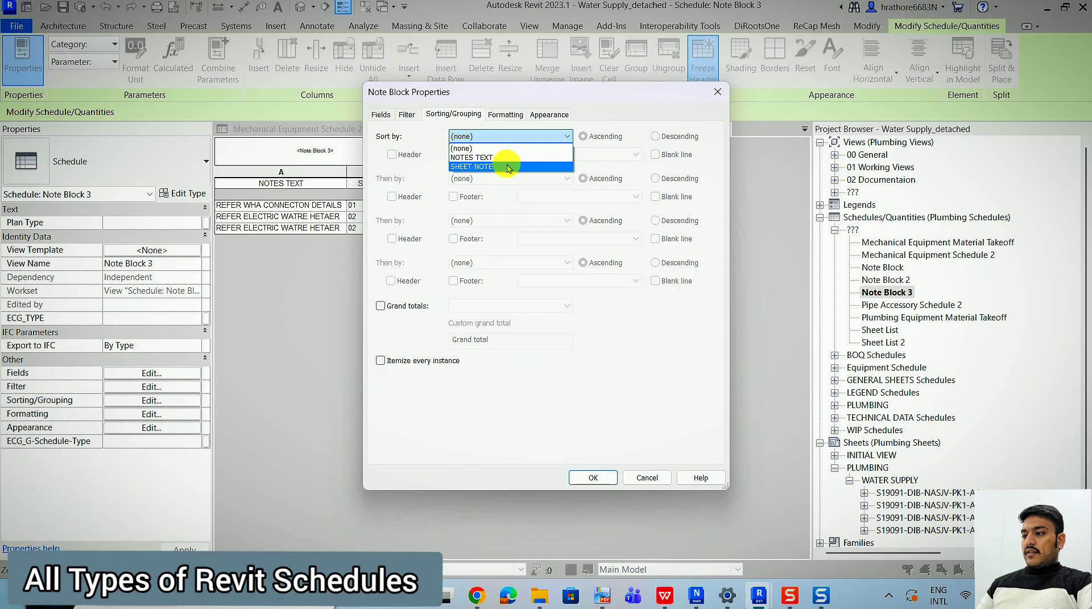
left_click(508, 167)
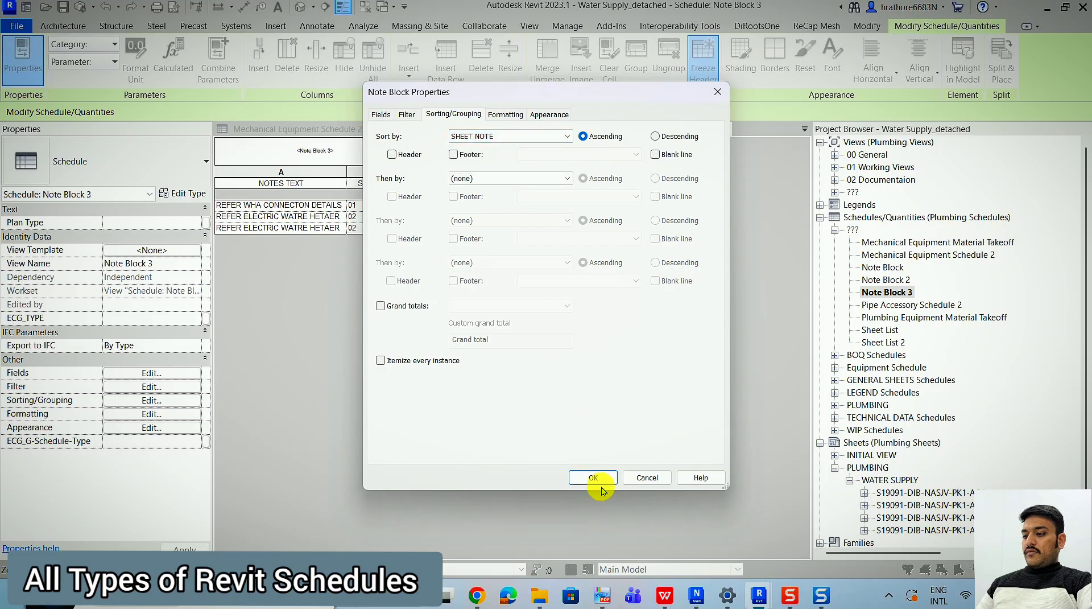
left_click(594, 478)
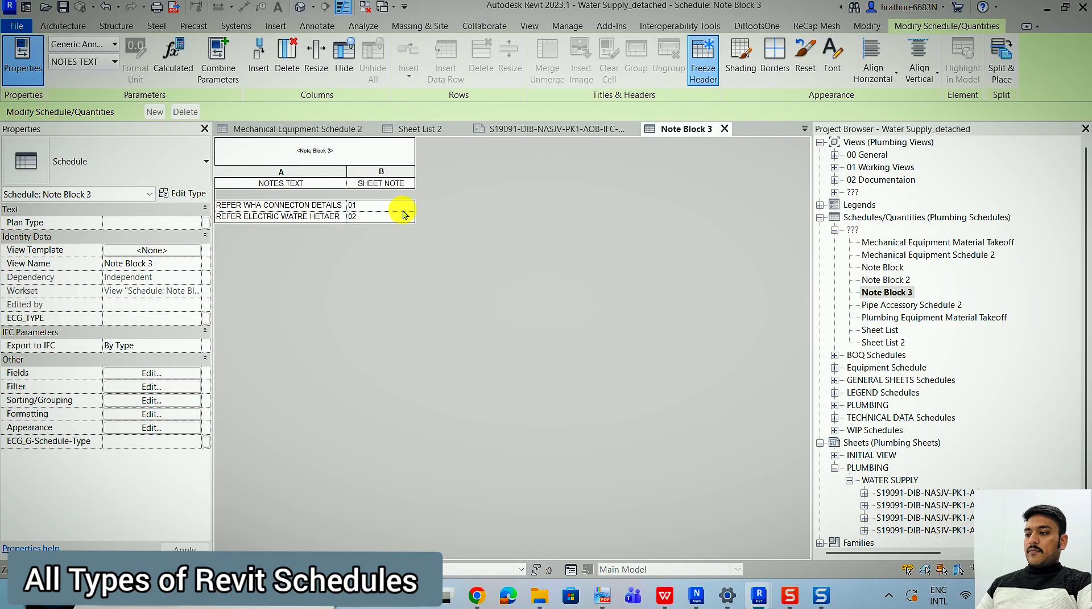
Close the note block schedule and delete its placed copy from the ground floor plan sheet.
left_click(725, 130)
scroll(588, 344, "down", 3)
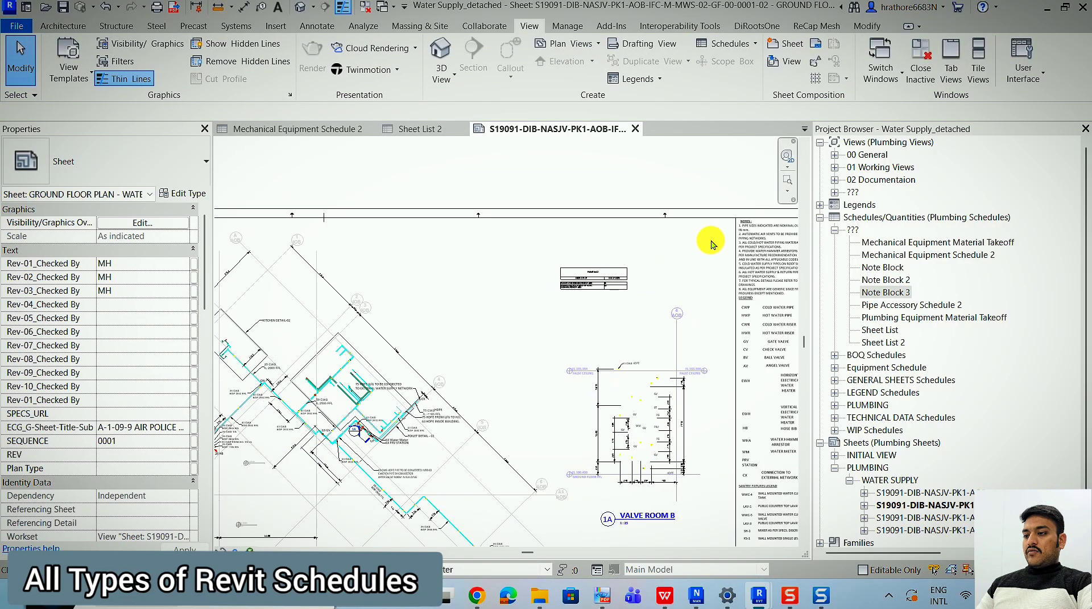
left_click(619, 277)
key("Delete")
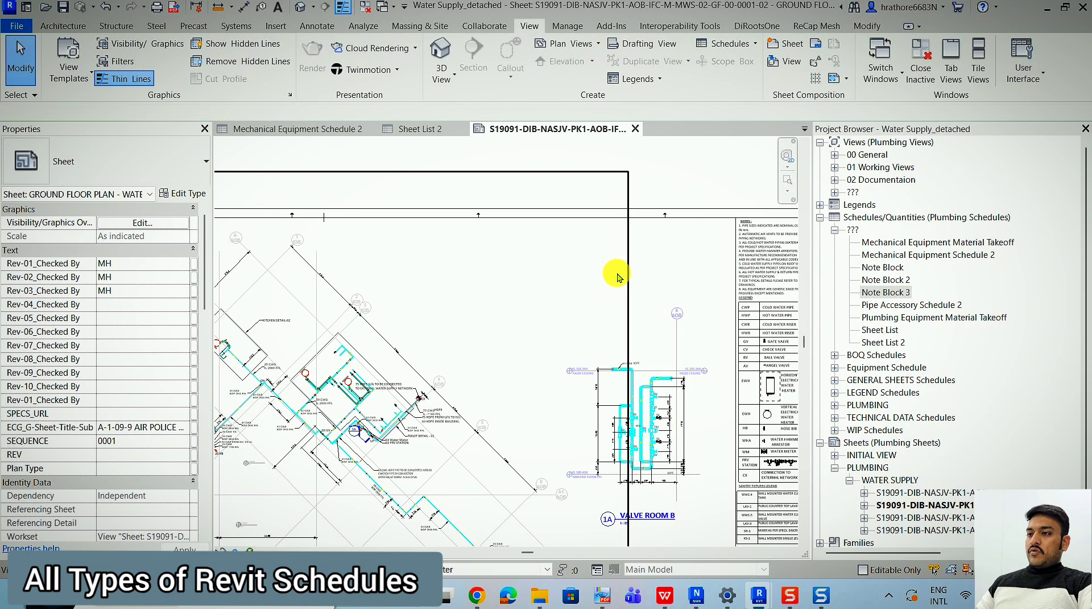
Start a View List schedule and add the Family and Family and Type fields.
left_click(733, 47)
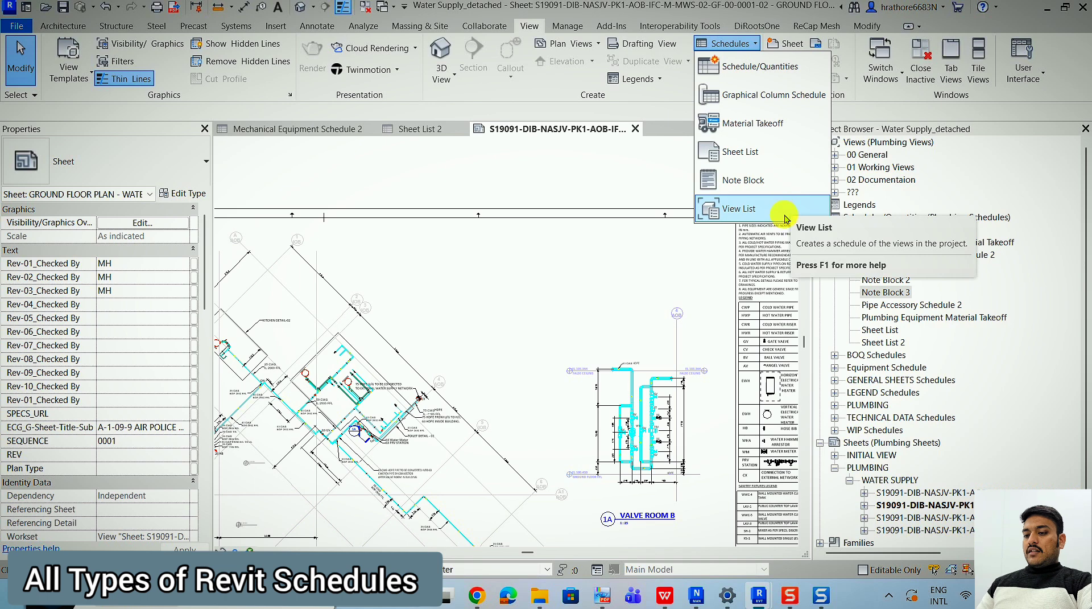
scroll(909, 348, "down", 1)
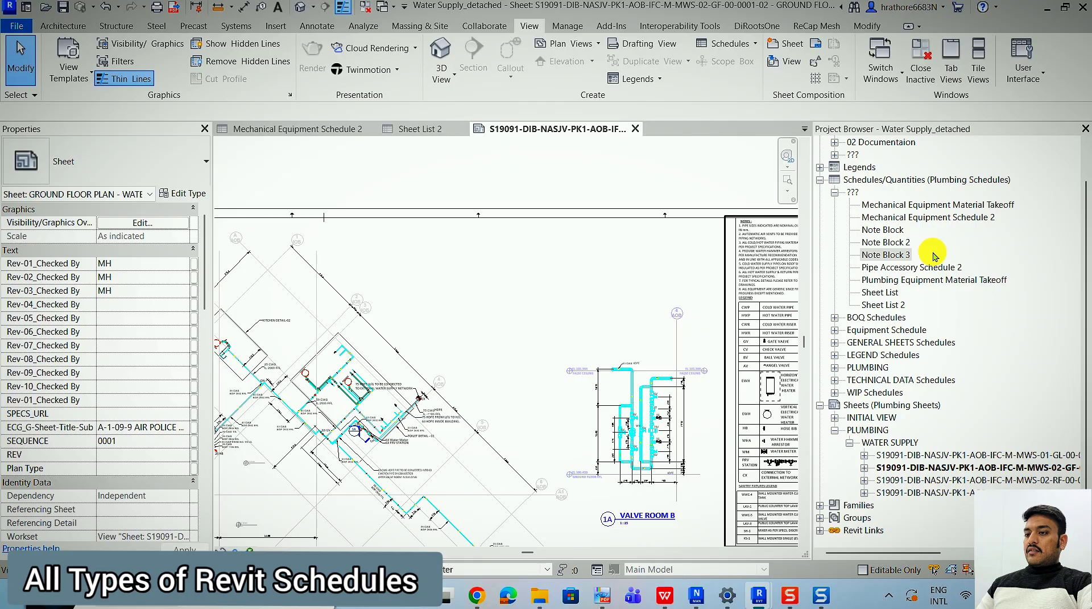
scroll(935, 256, "up", 1)
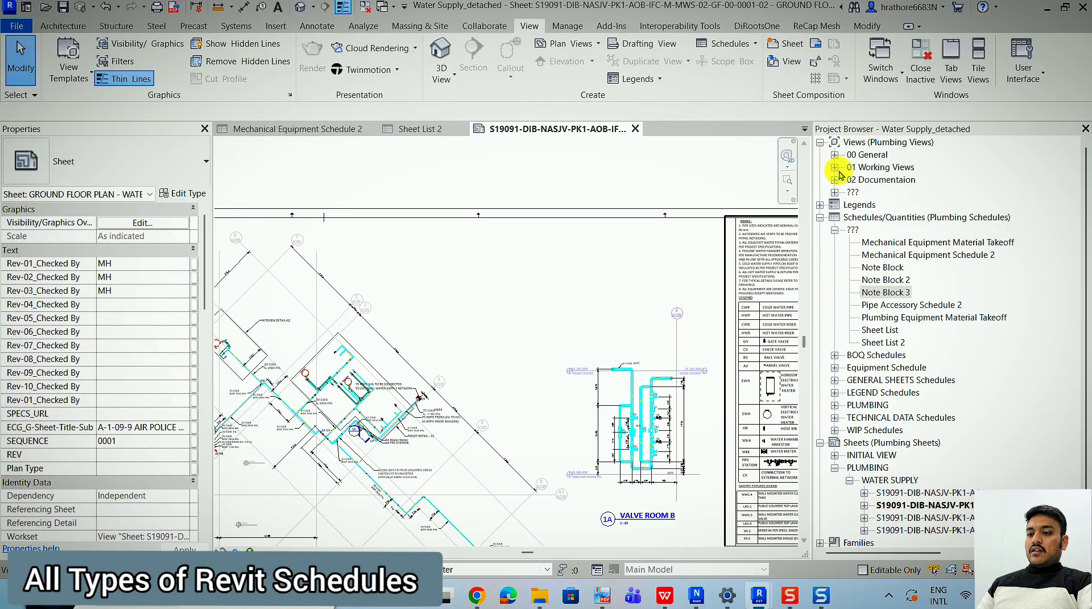
left_click(731, 45)
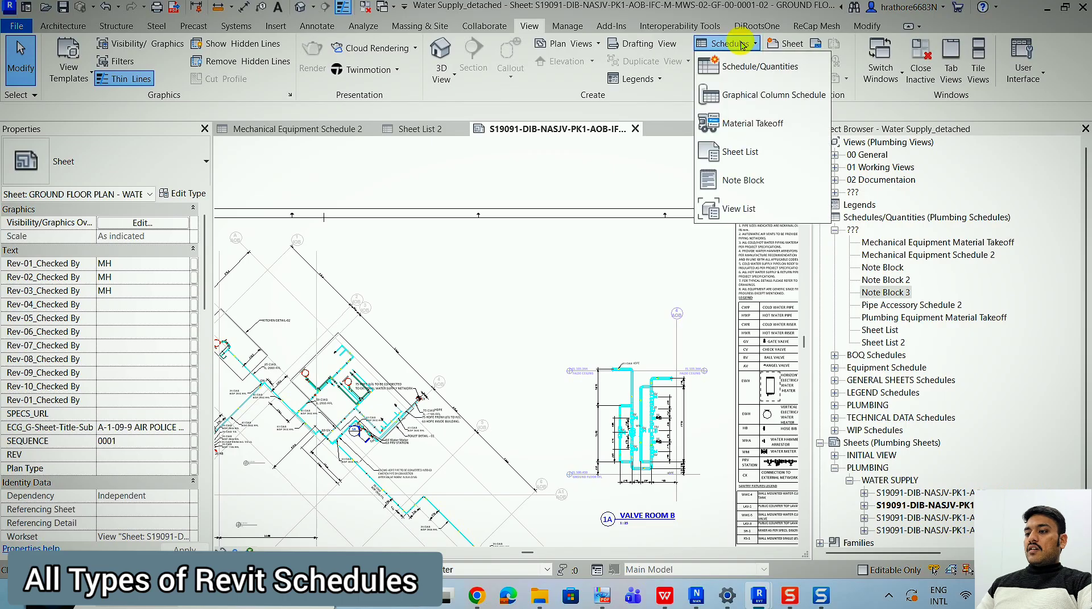
left_click(743, 218)
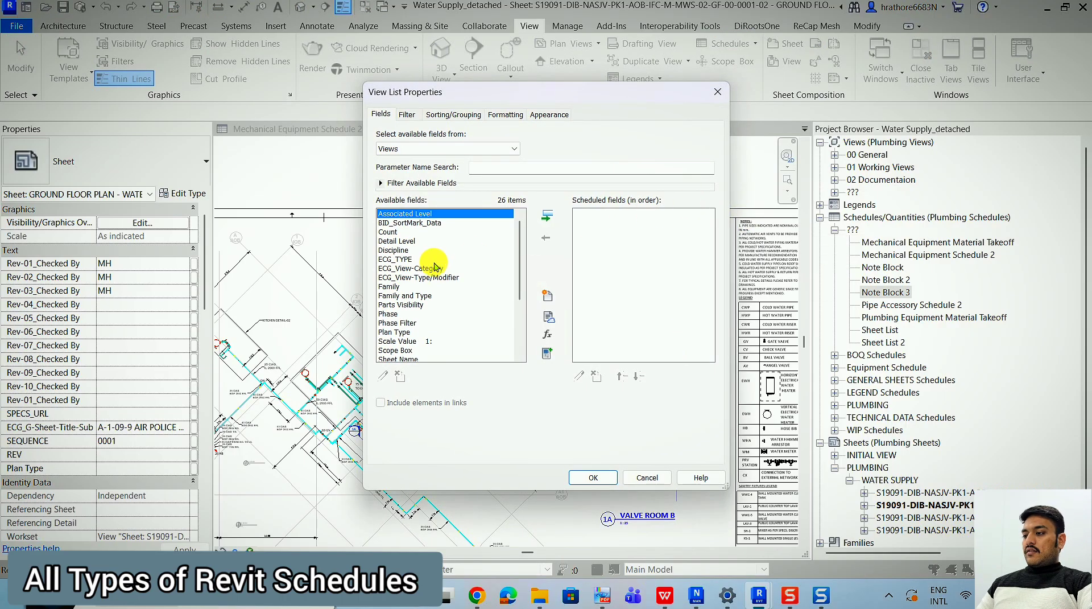
left_click(428, 271)
left_click(405, 286)
left_click(400, 295)
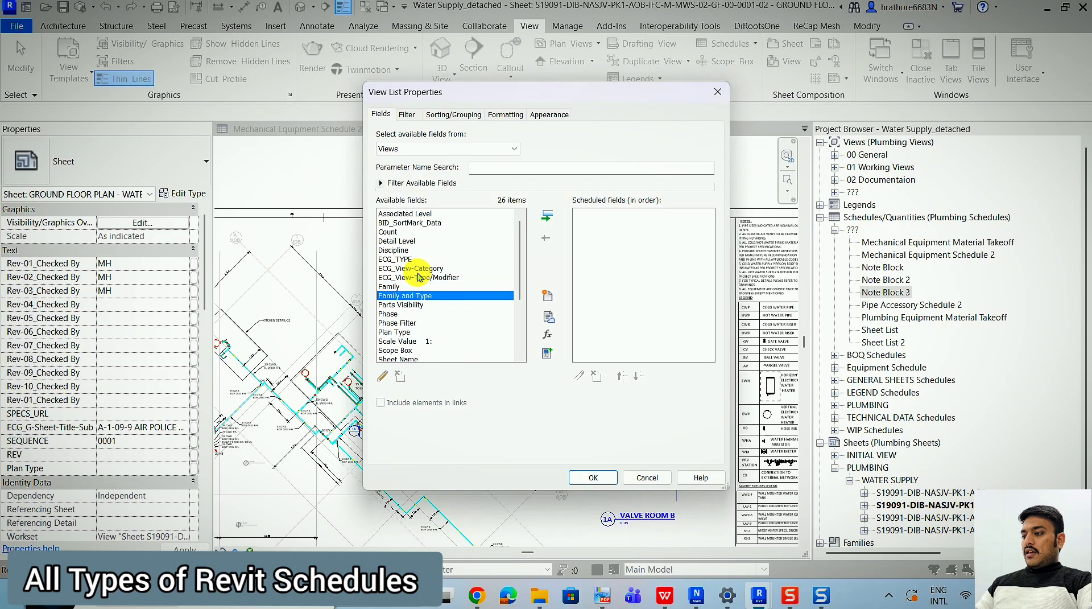
left_click(391, 286)
left_click(399, 295, "shift")
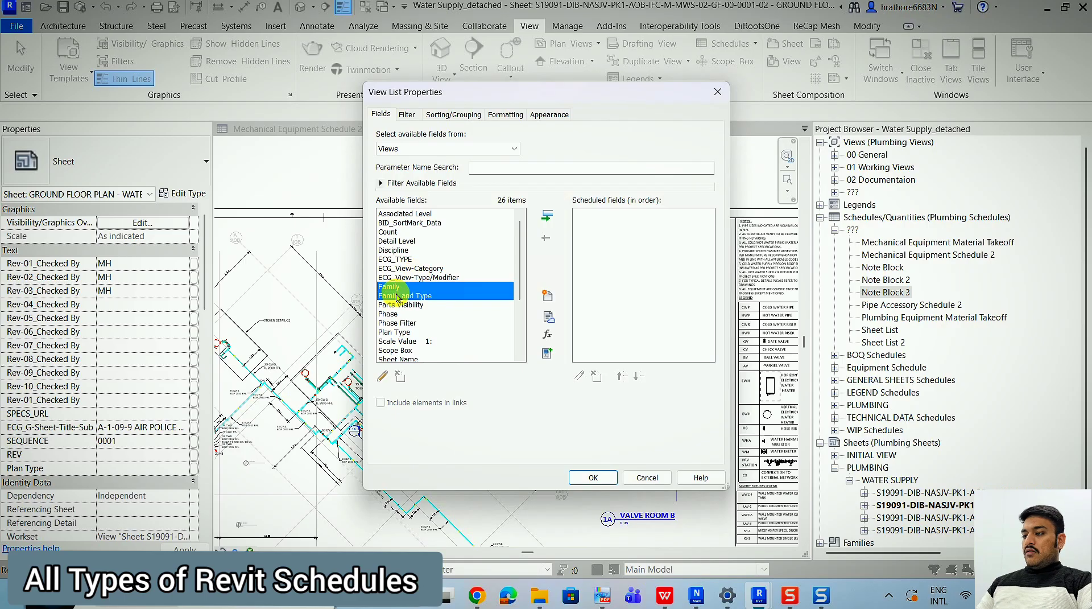
left_click(548, 220)
Add the Scope Box, Sheet Name and Sheet Number fields to the view list.
left_click(390, 296)
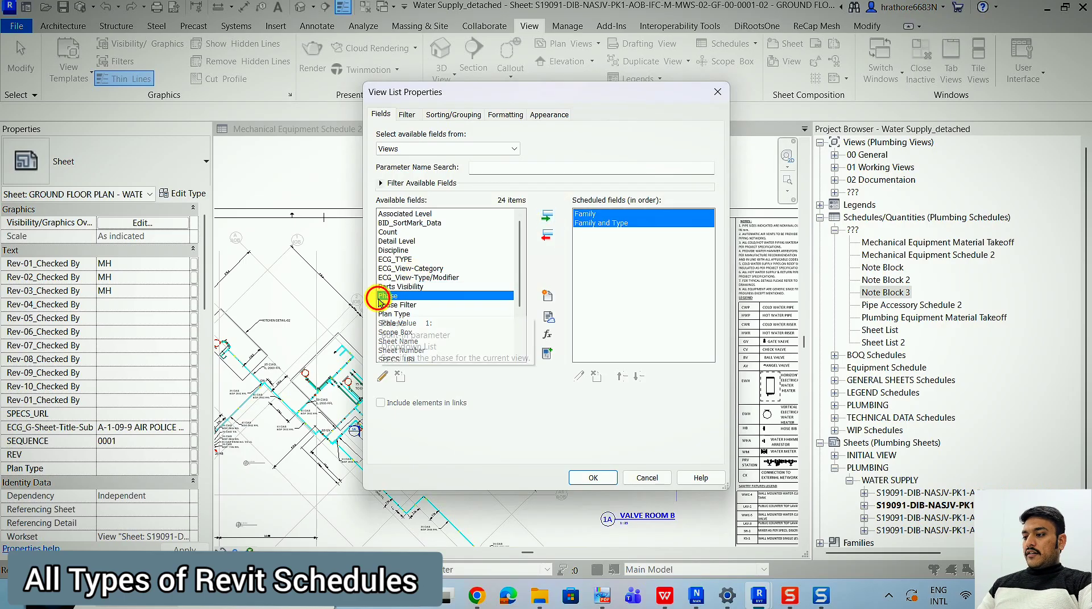
scroll(410, 307, "down", 2)
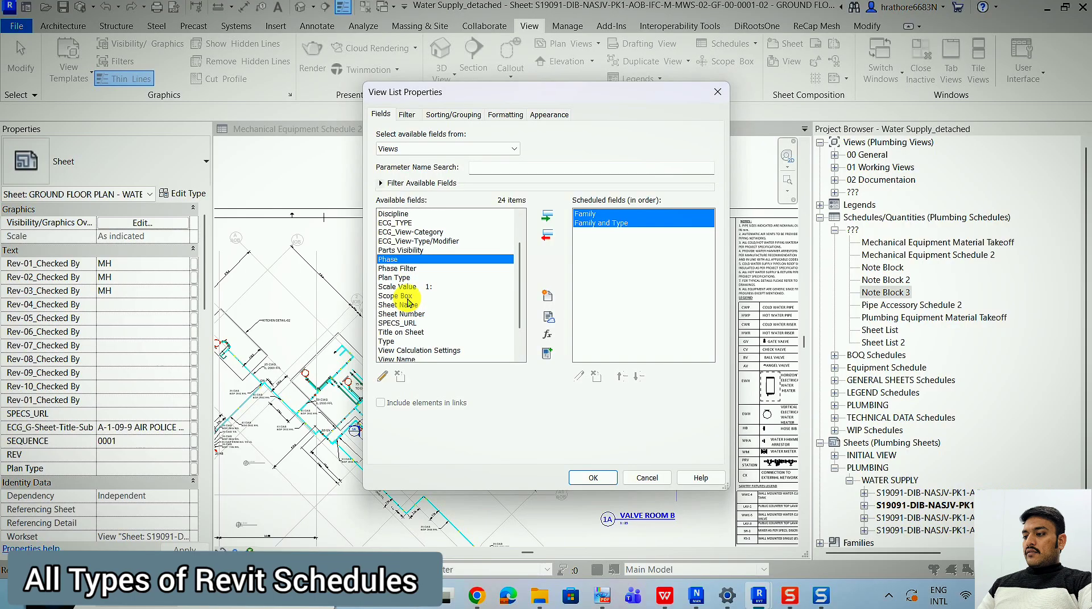
left_click(405, 296)
left_click(411, 313, "shift")
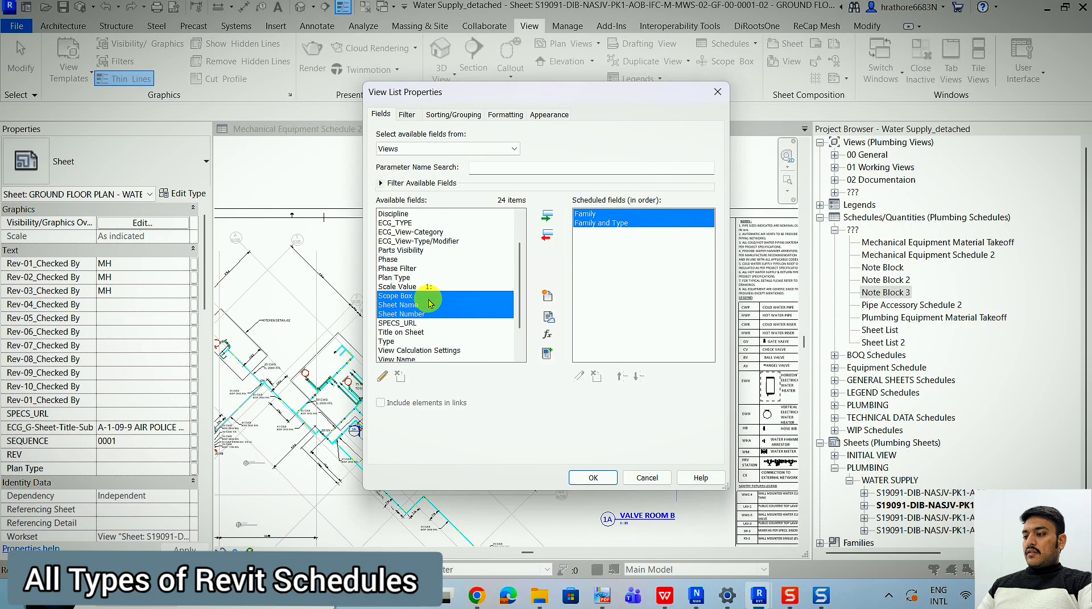
left_click(554, 219)
Add the Scale Value field, move it above Scope Box in the field order and generate the view list.
left_click(424, 286)
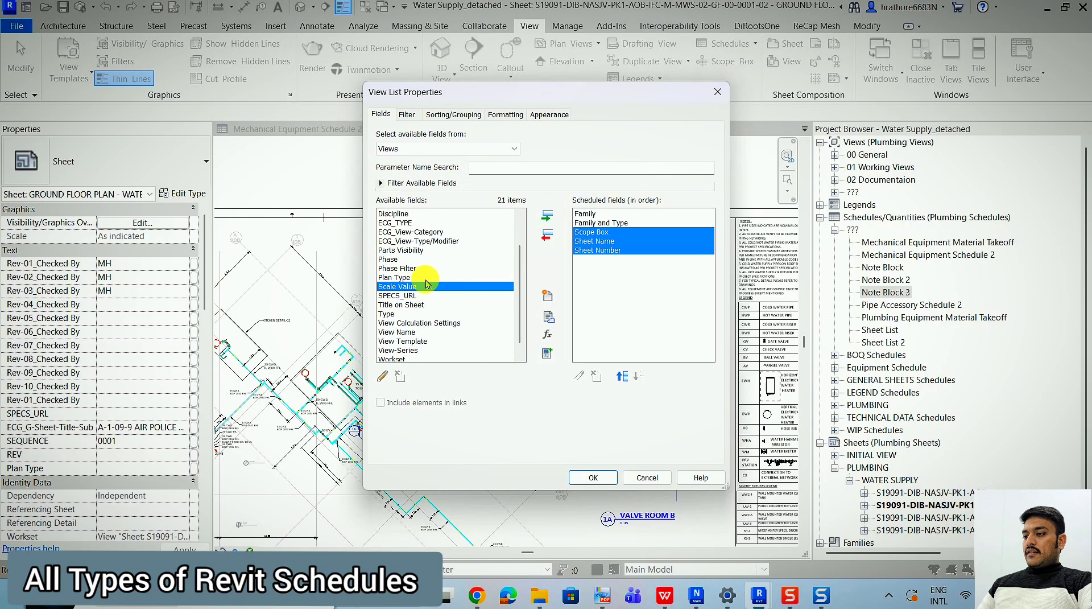
left_click(549, 217)
left_click(622, 376)
left_click(622, 376)
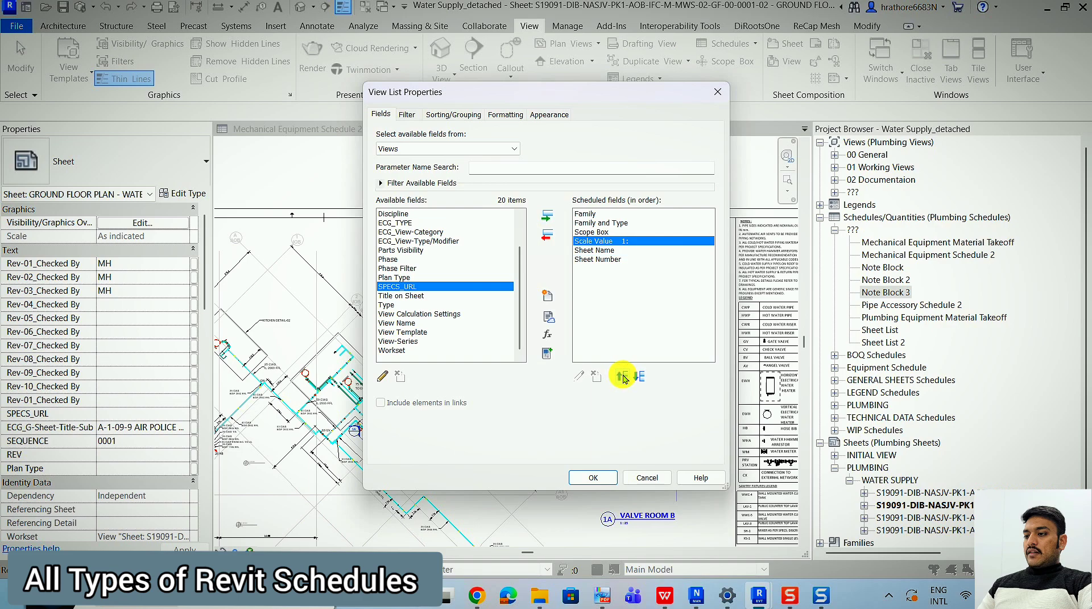
left_click(622, 376)
left_click(592, 480)
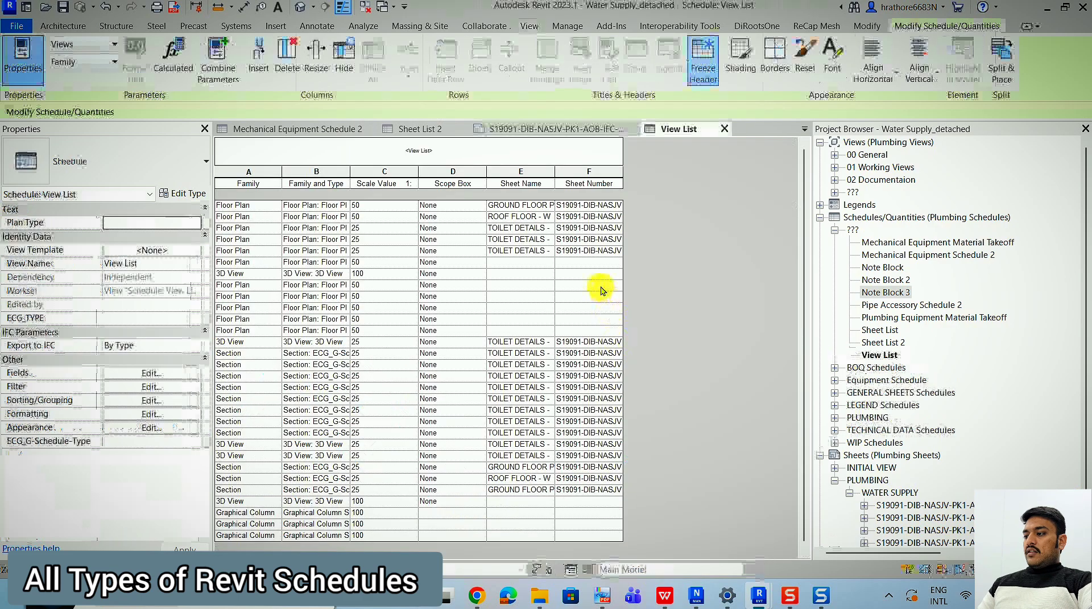
Select the ground floor plan among the 00 General views and widen the view list's Family and Type column to fit its text.
left_click(833, 156)
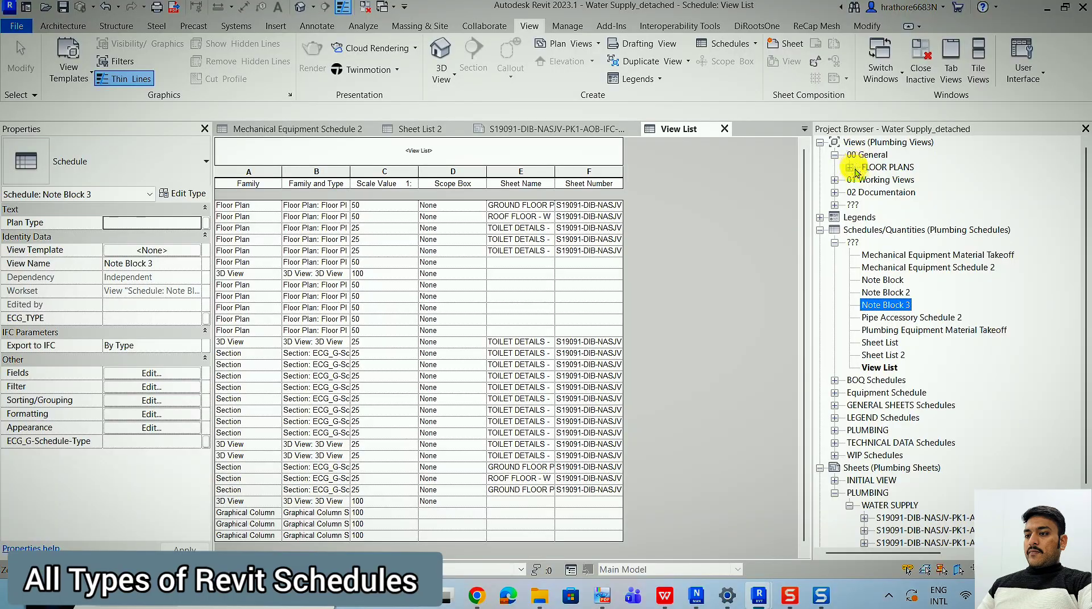
left_click(849, 167)
left_click(904, 179)
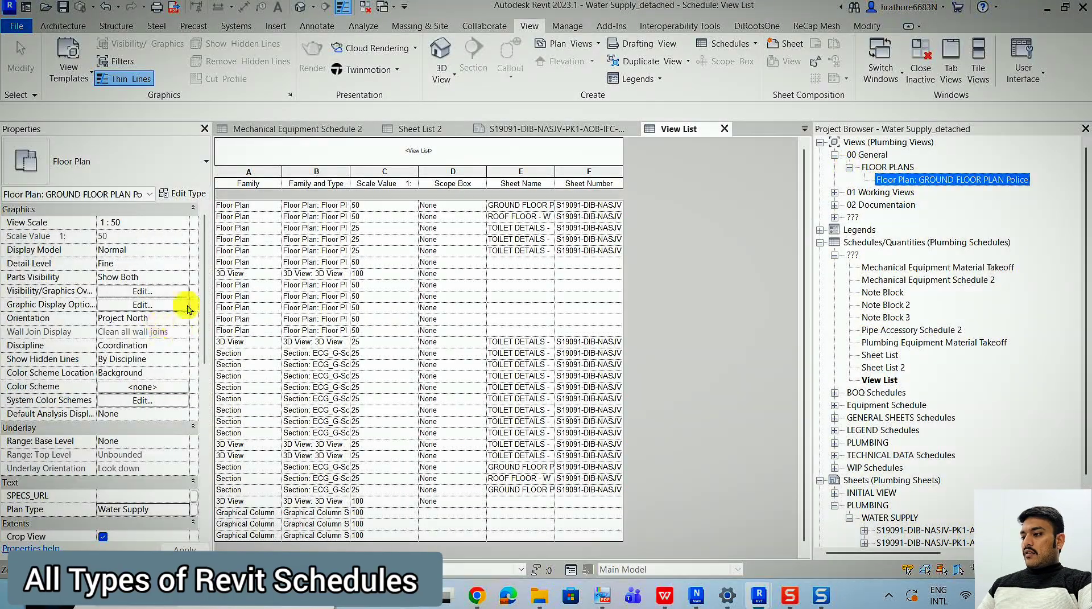
double_click(350, 171)
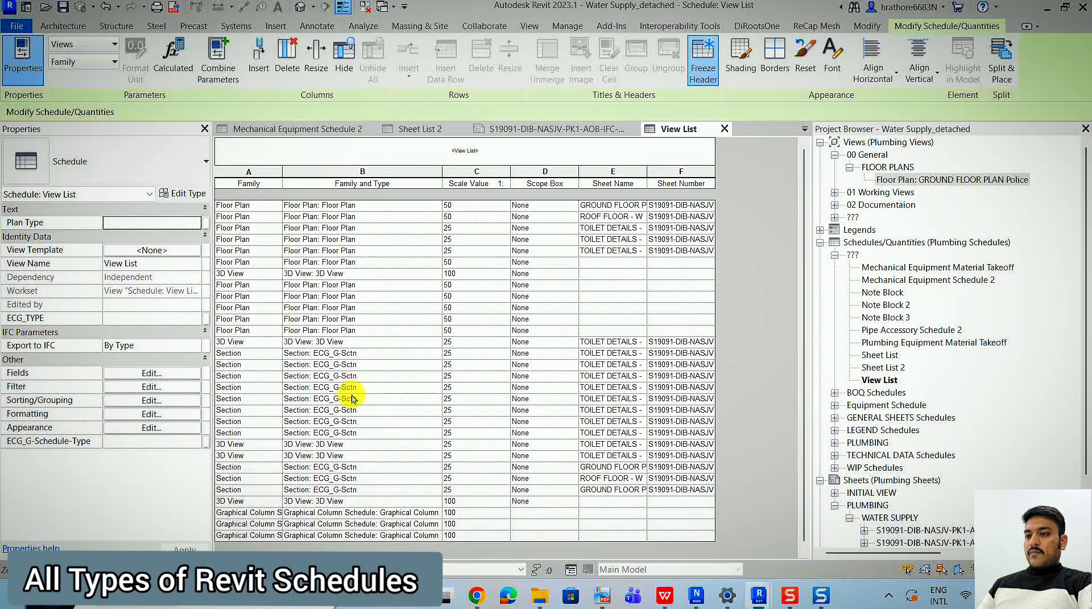
Compare the views under 01 Working Views with the view list's entries and select the first row's Sheet Name cell.
left_click(835, 193)
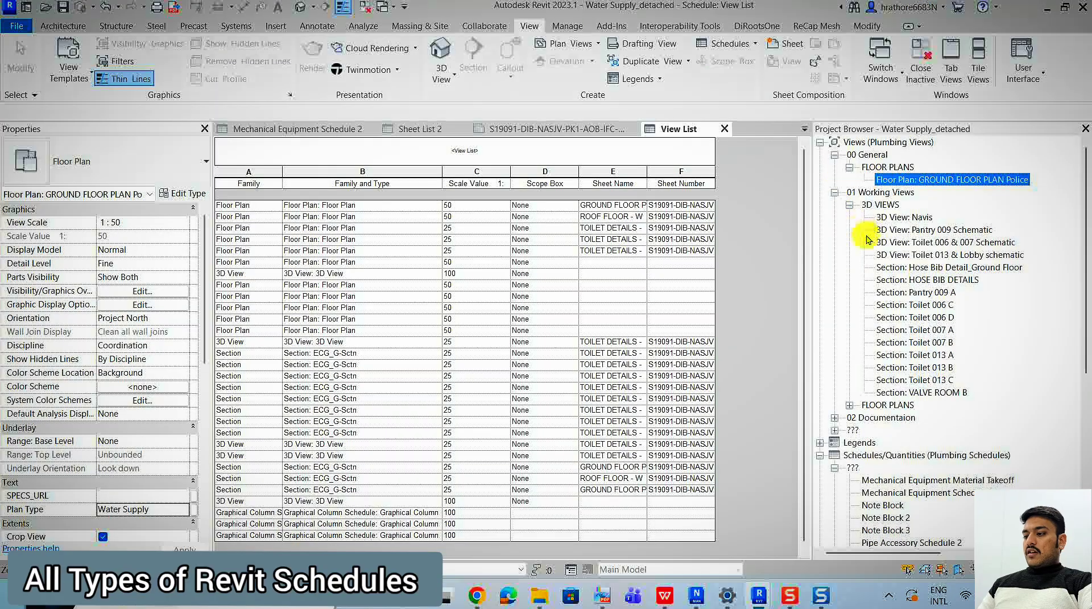
scroll(891, 250, "down", 1)
scroll(891, 250, "down", 1)
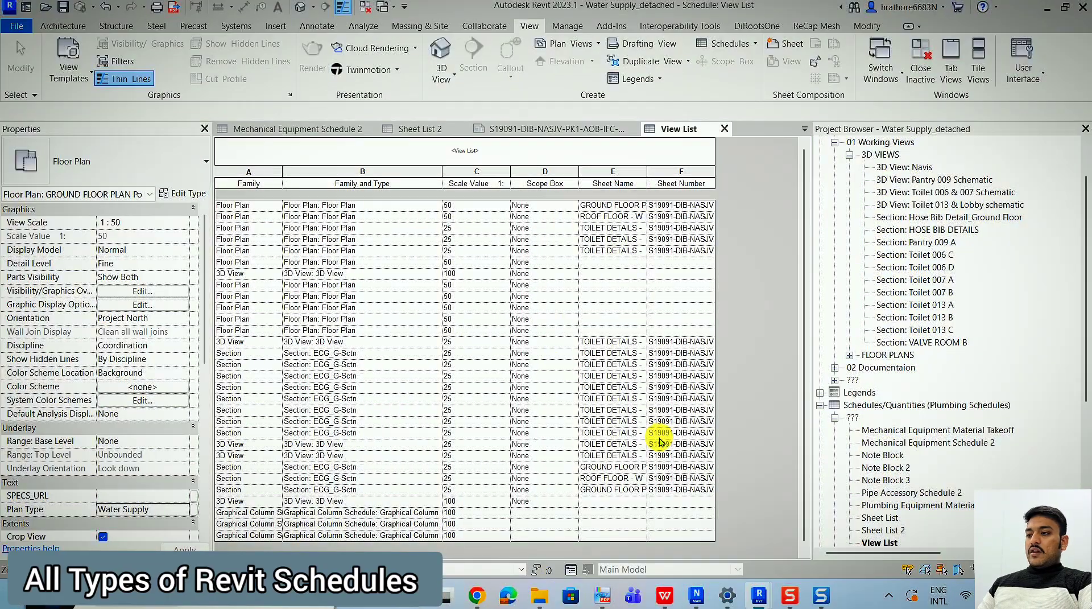
left_click(625, 214)
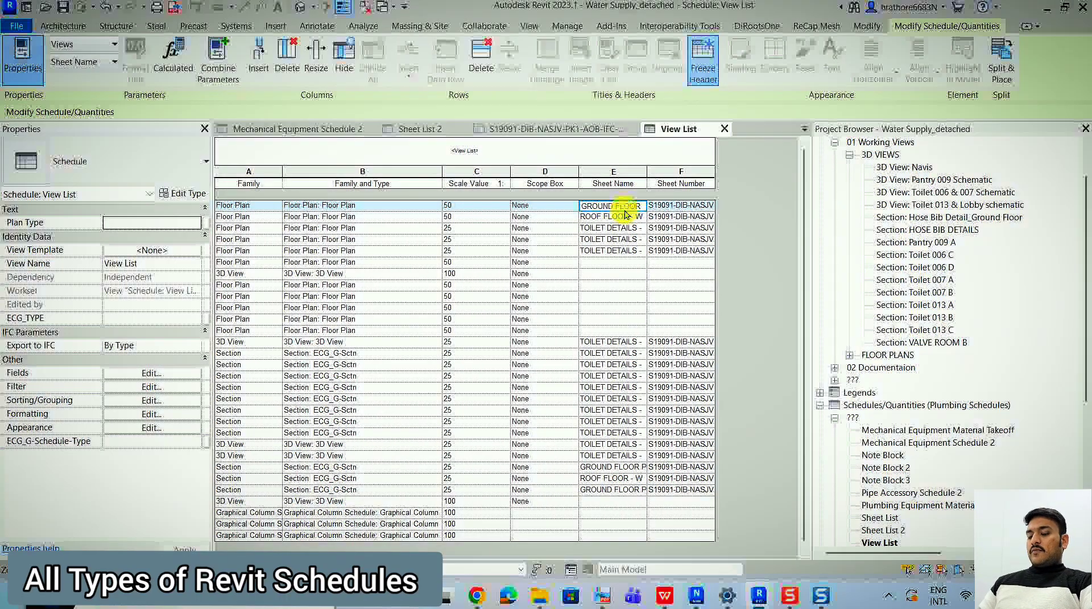
left_click(568, 27)
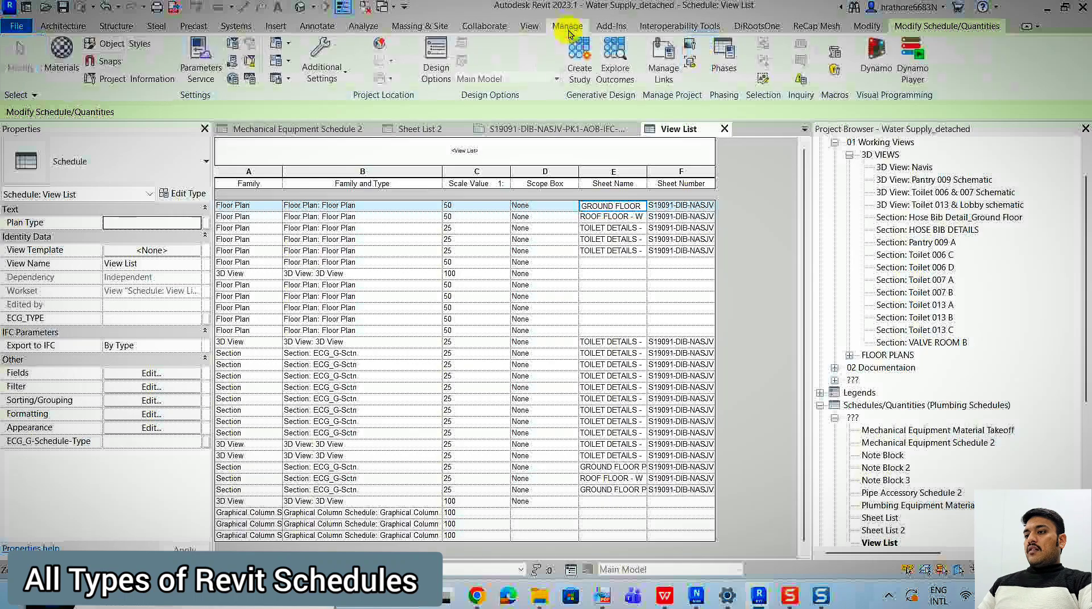
left_click(529, 26)
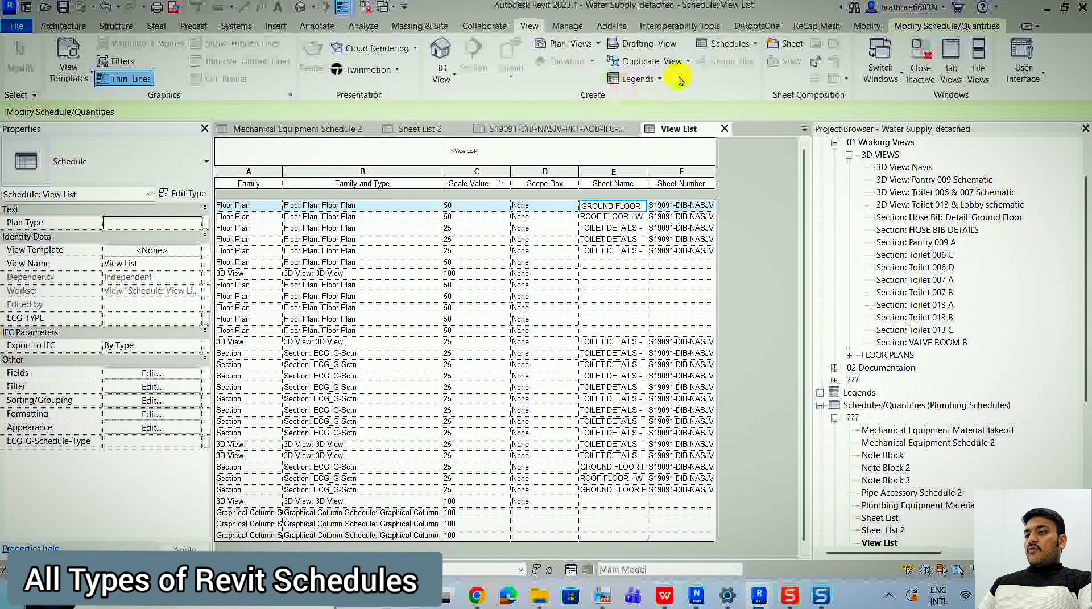
left_click(737, 45)
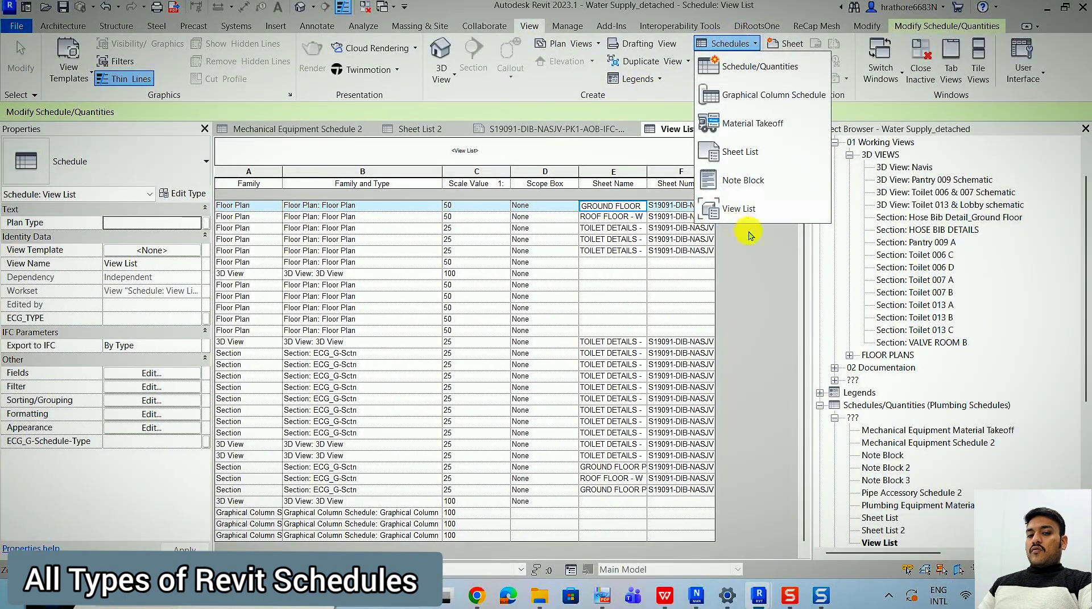